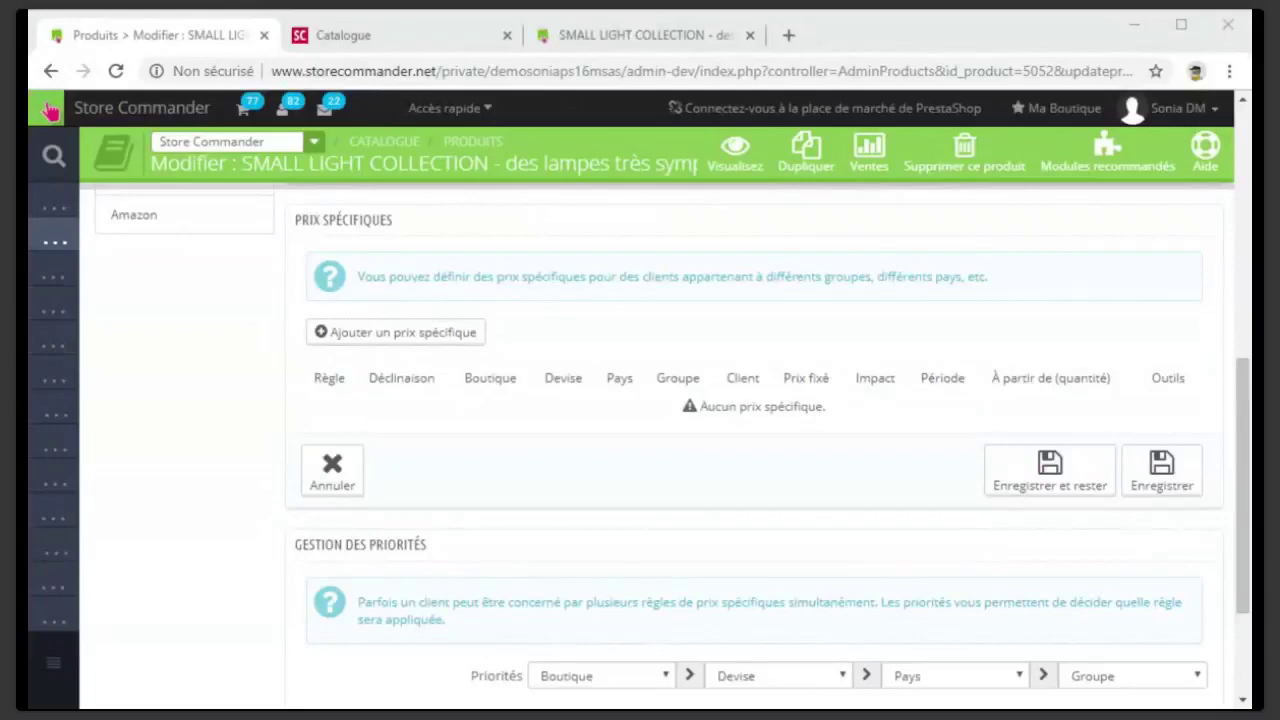
Start a new specific price for the SMALL LIGHT COLLECTION product
{"action": "scroll", "coordinate": [222, 404], "scroll_direction": "up", "scroll_amount": 1}
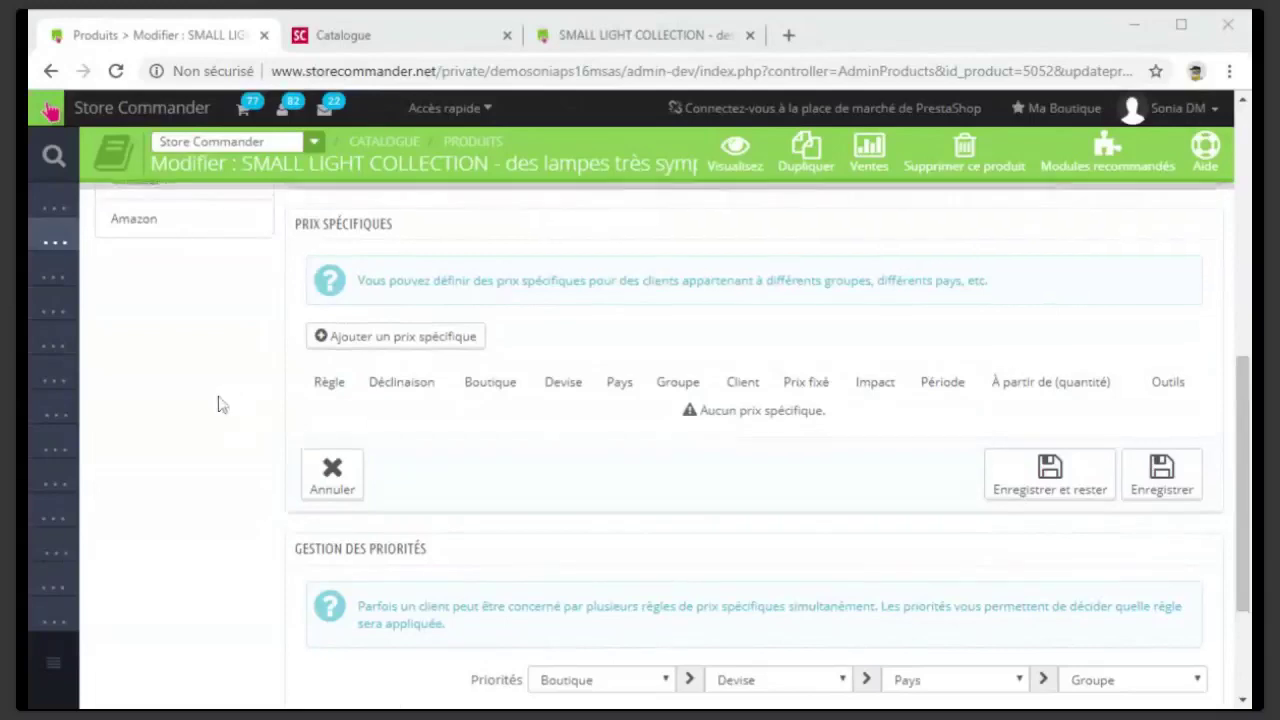
{"action": "scroll", "coordinate": [222, 404], "scroll_direction": "up", "scroll_amount": 8}
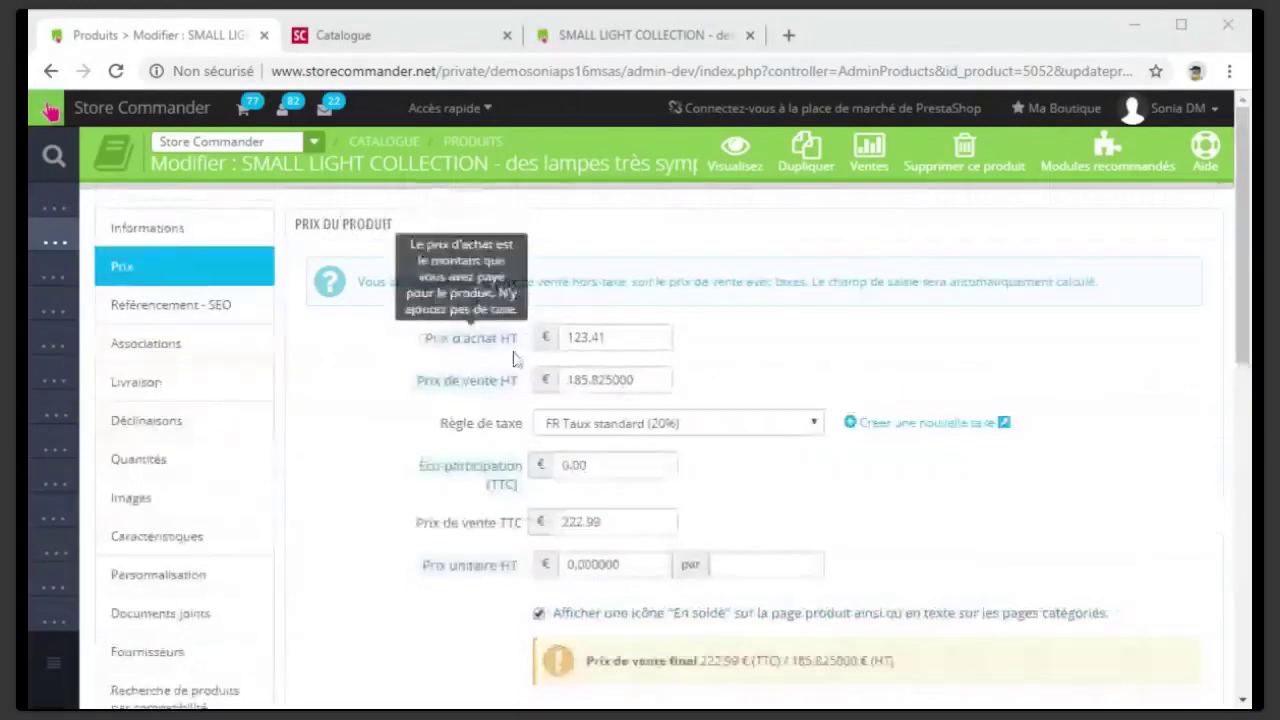
{"action": "scroll", "coordinate": [340, 494], "scroll_direction": "down", "scroll_amount": 3}
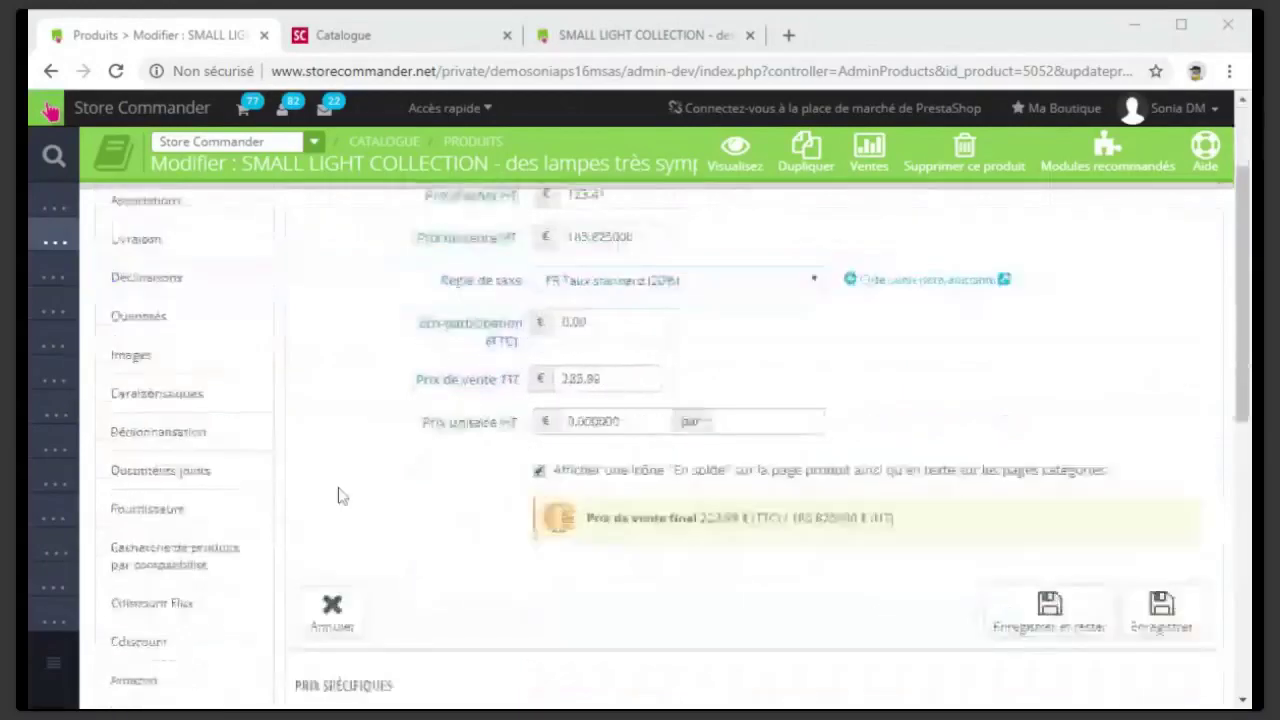
{"action": "scroll", "coordinate": [337, 494], "scroll_direction": "down", "scroll_amount": 8}
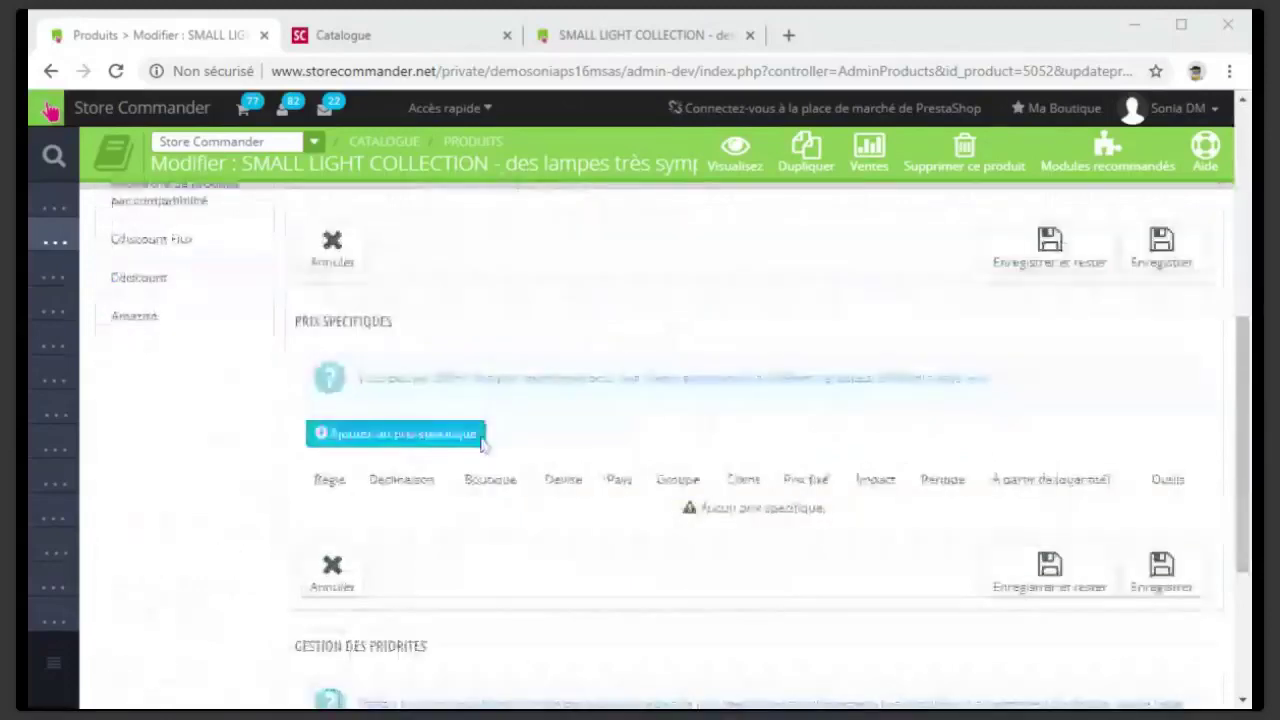
{"action": "left_click", "coordinate": [481, 443]}
{"action": "scroll", "coordinate": [385, 401], "scroll_direction": "down", "scroll_amount": 2}
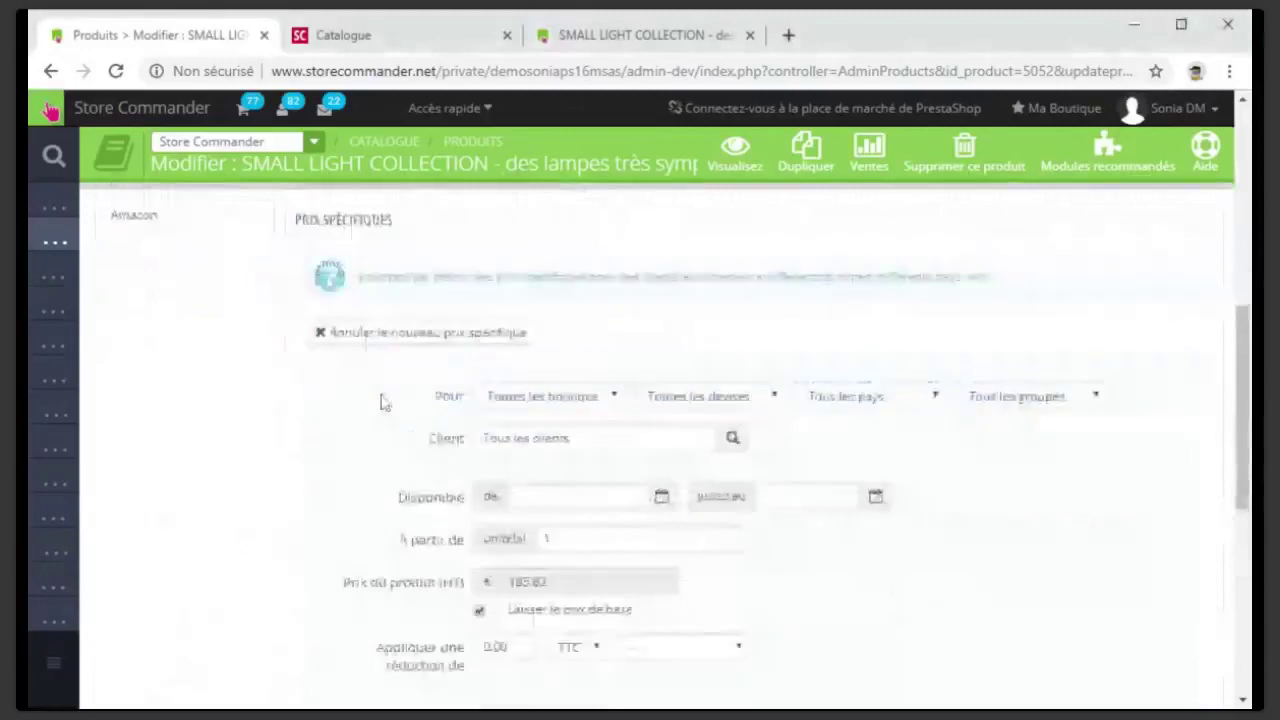
{"action": "scroll", "coordinate": [383, 401], "scroll_direction": "down", "scroll_amount": 2}
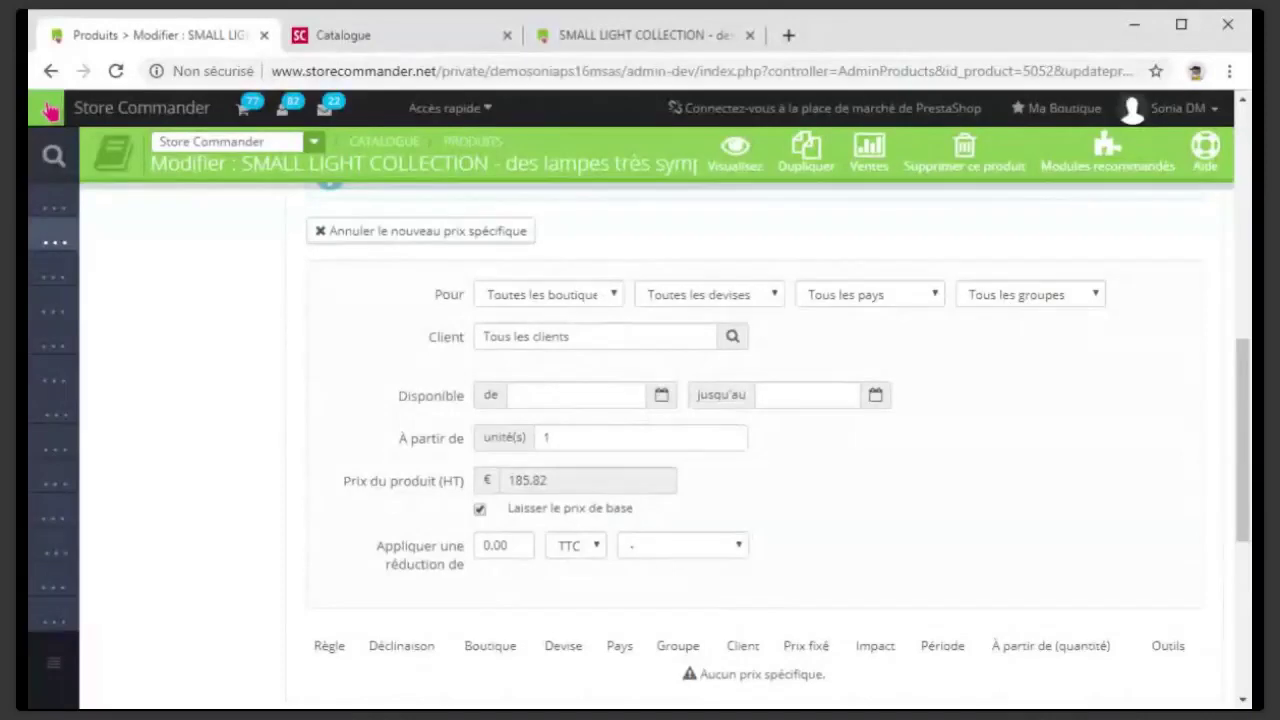
Set the specific price's reduction to 10 and its type to Pourcentage
{"action": "double_click", "coordinate": [495, 545]}
{"action": "type", "text": "10"}
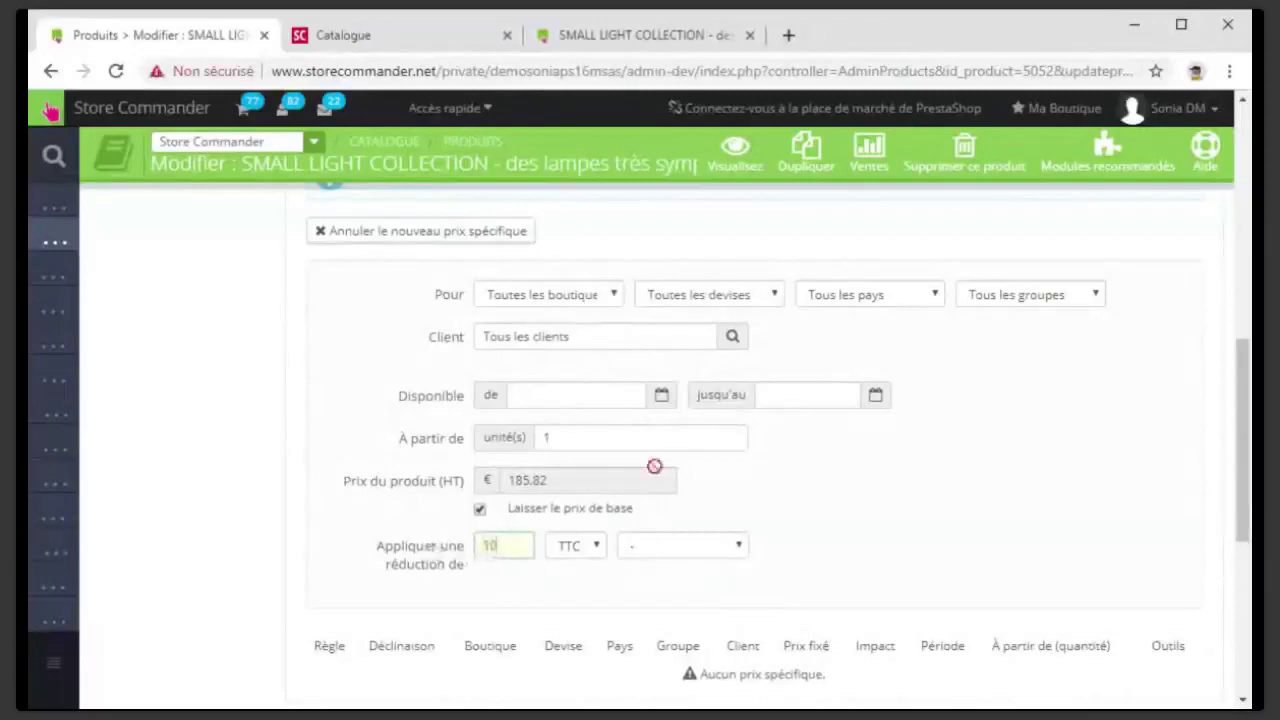
{"action": "left_click", "coordinate": [657, 557]}
{"action": "left_click", "coordinate": [660, 568]}
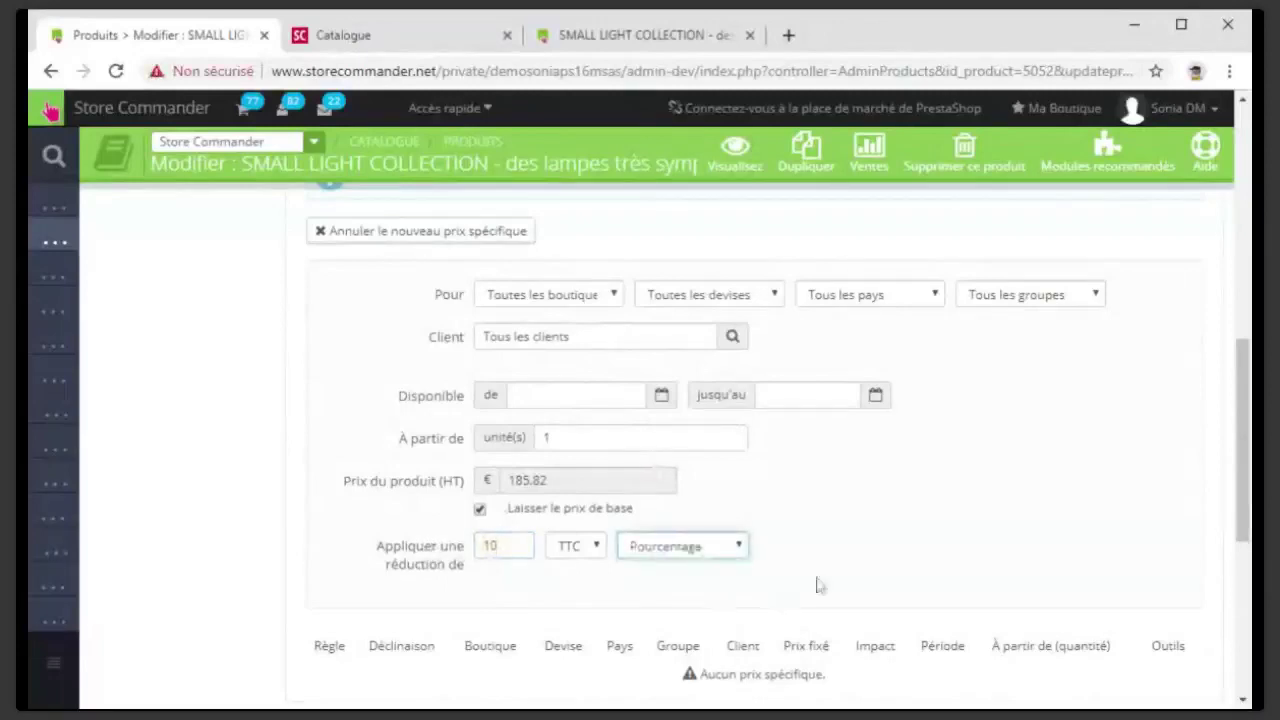
{"action": "scroll", "coordinate": [872, 562], "scroll_direction": "down", "scroll_amount": 1}
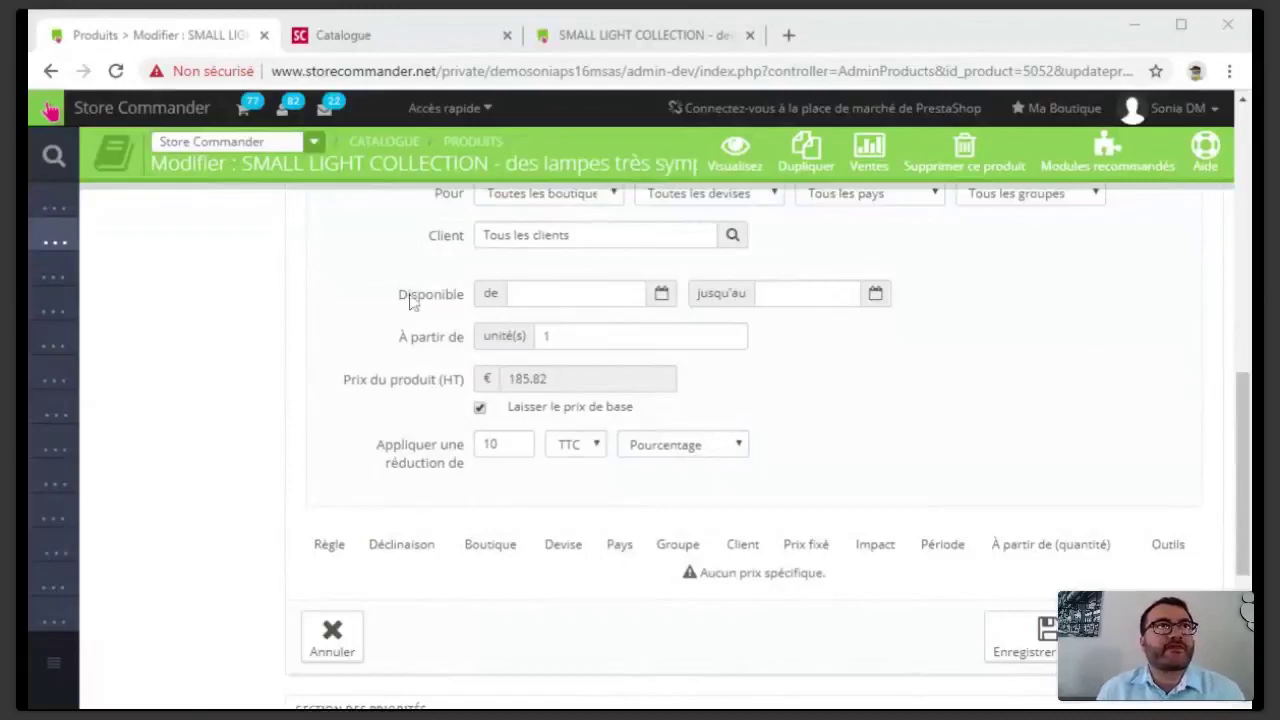
Switch to the Store Commander catalogue and show the Prix spéciaux properties of SMALL LIGHT COLLECTION in the Lampe, lampadaire category
{"action": "left_click", "coordinate": [396, 43]}
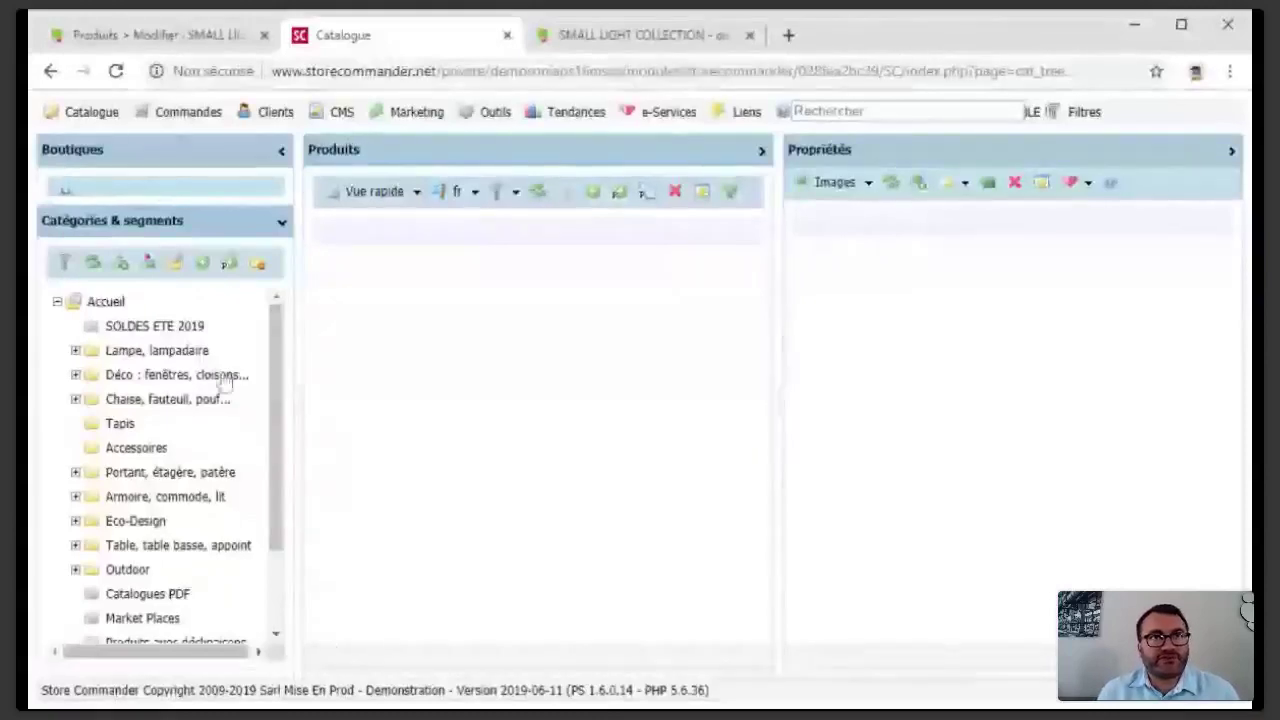
{"action": "left_click", "coordinate": [190, 351]}
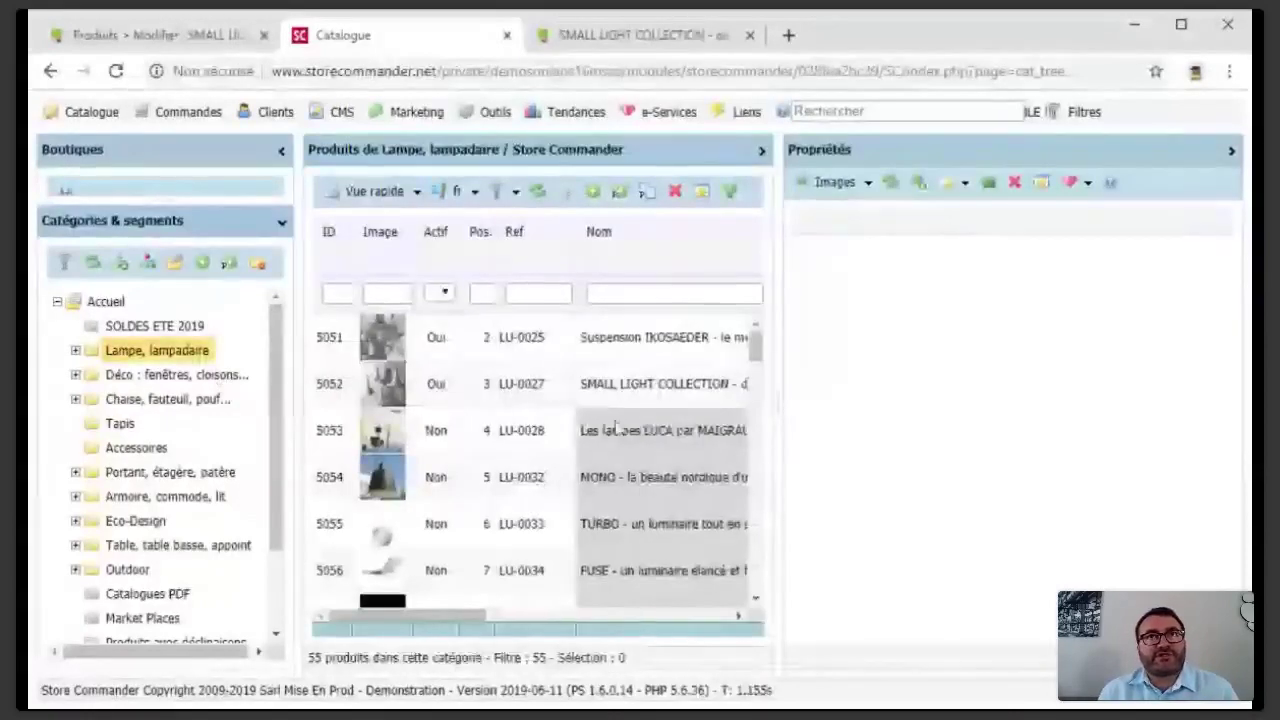
{"action": "left_click", "coordinate": [867, 183]}
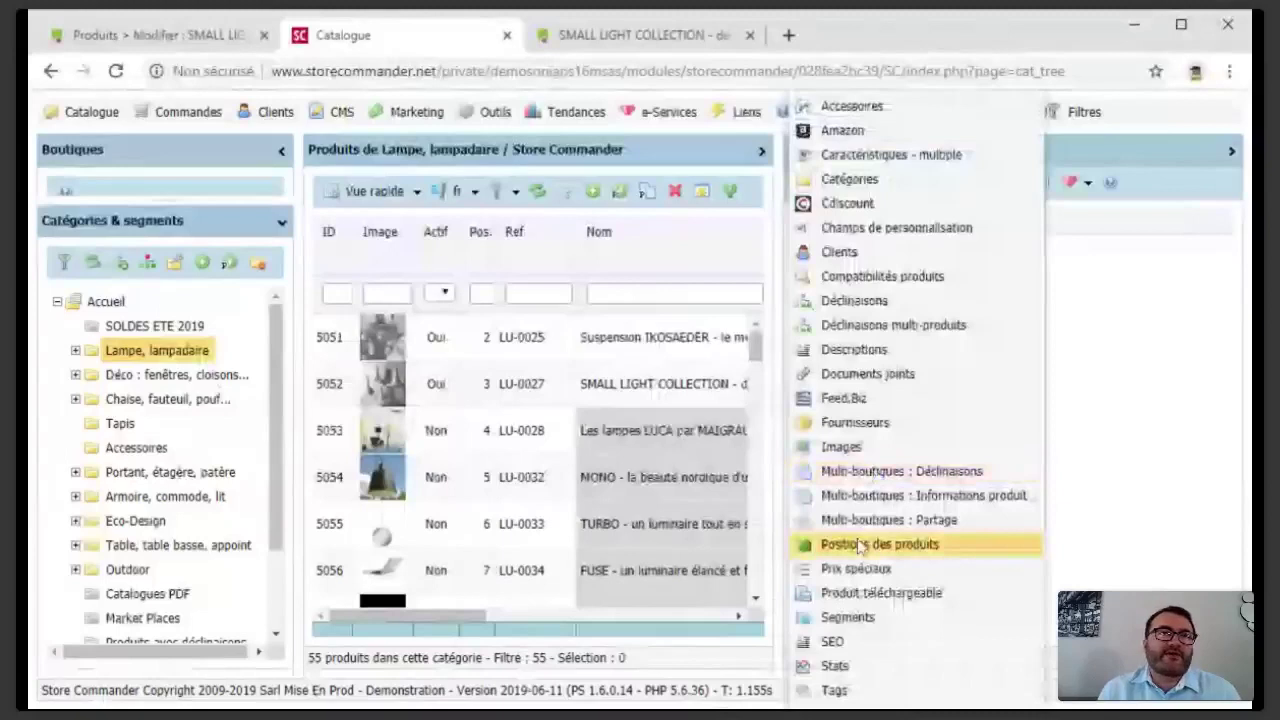
{"action": "left_click", "coordinate": [884, 569]}
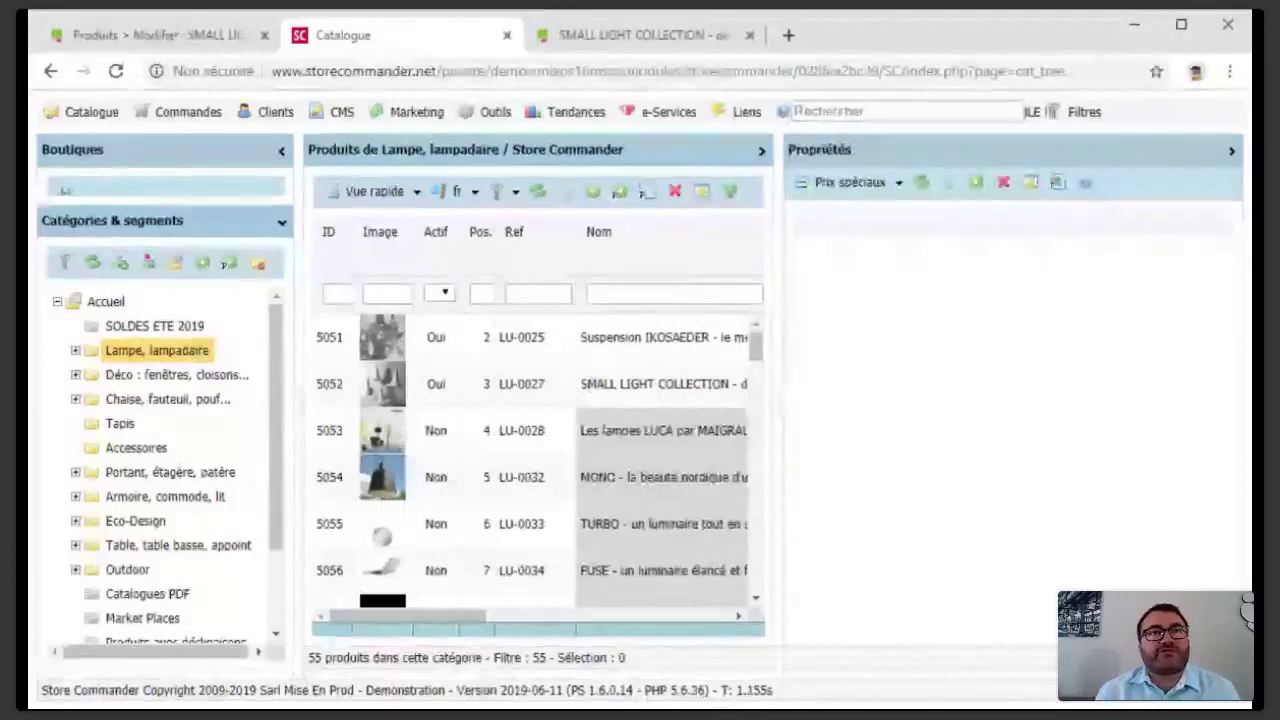
{"action": "left_click", "coordinate": [592, 384]}
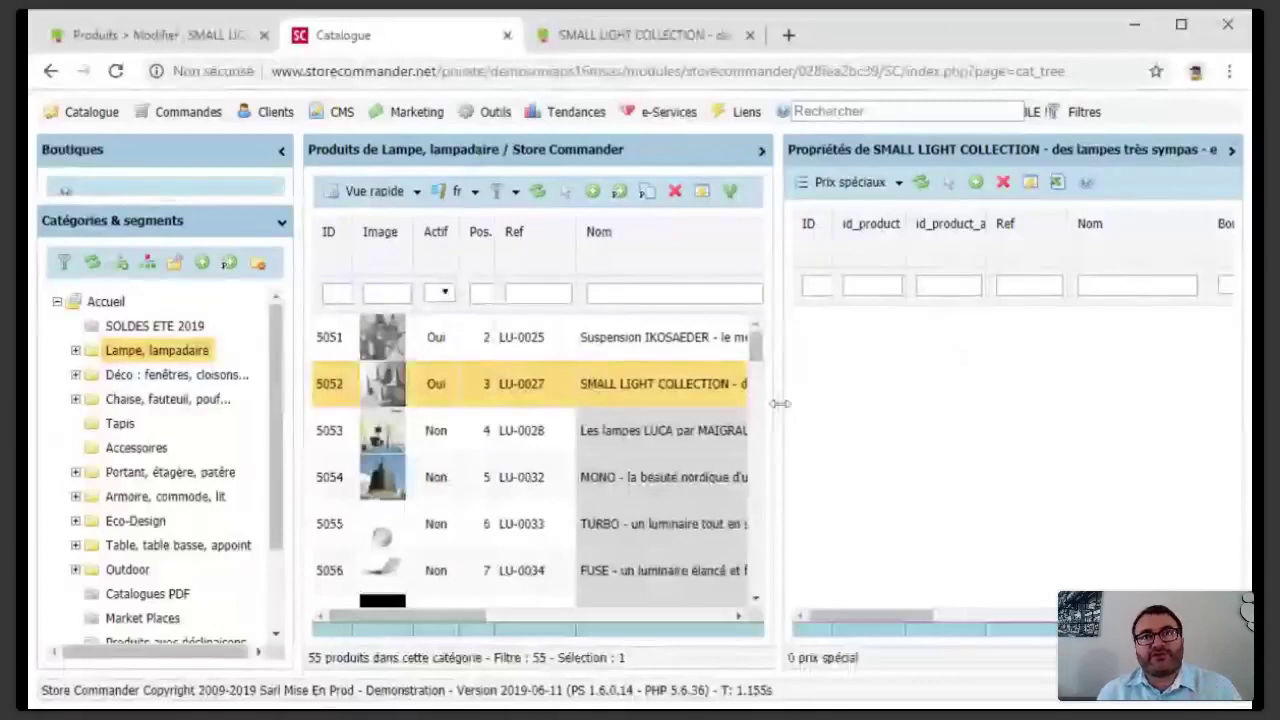
{"action": "left_click_drag", "start_coordinate": [780, 403], "coordinate": [500, 400]}
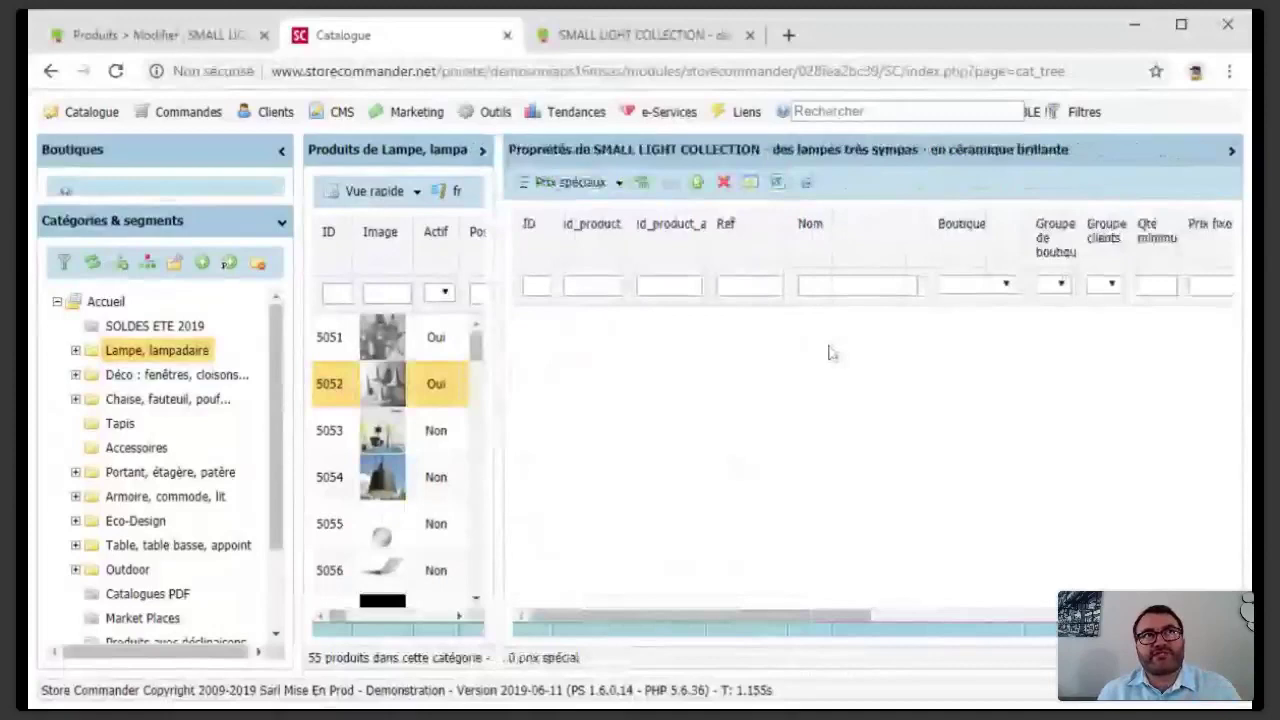
Add a special price to SMALL LIGHT COLLECTION with a 10% reduction
{"action": "scroll", "coordinate": [929, 553], "scroll_direction": "right", "scroll_amount": 5}
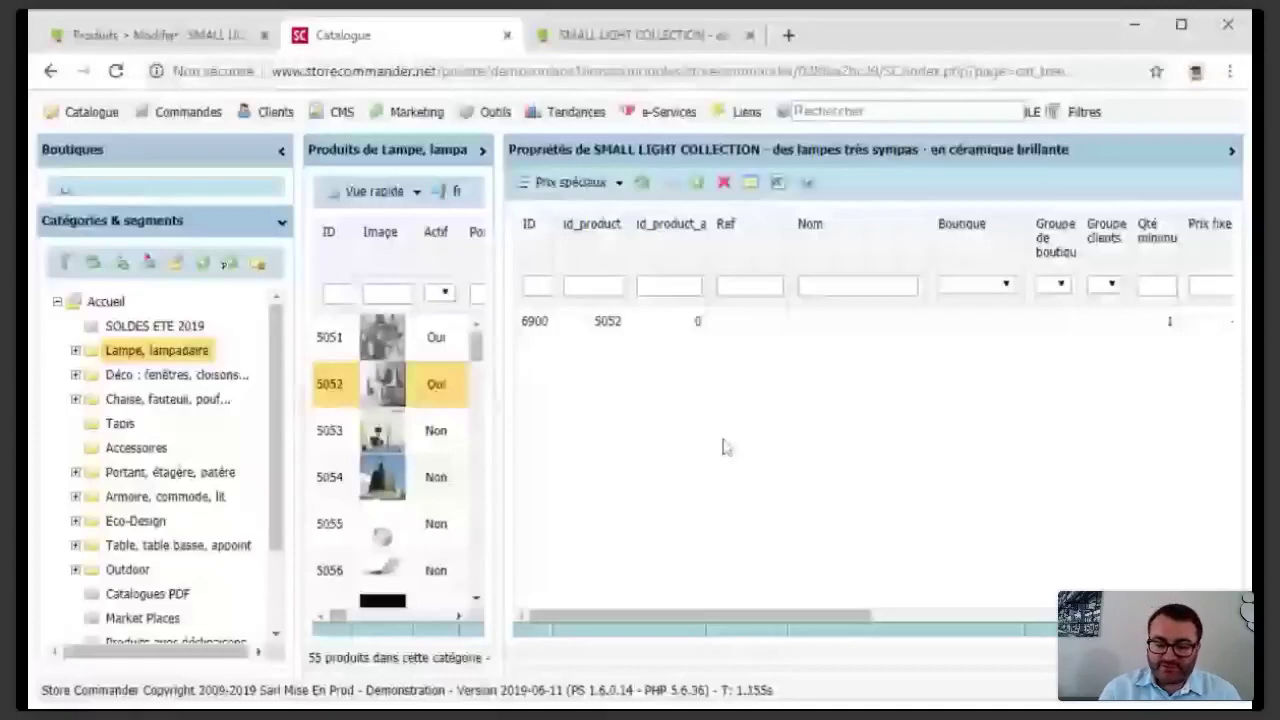
{"action": "scroll", "coordinate": [872, 356], "scroll_direction": "right", "scroll_amount": 5}
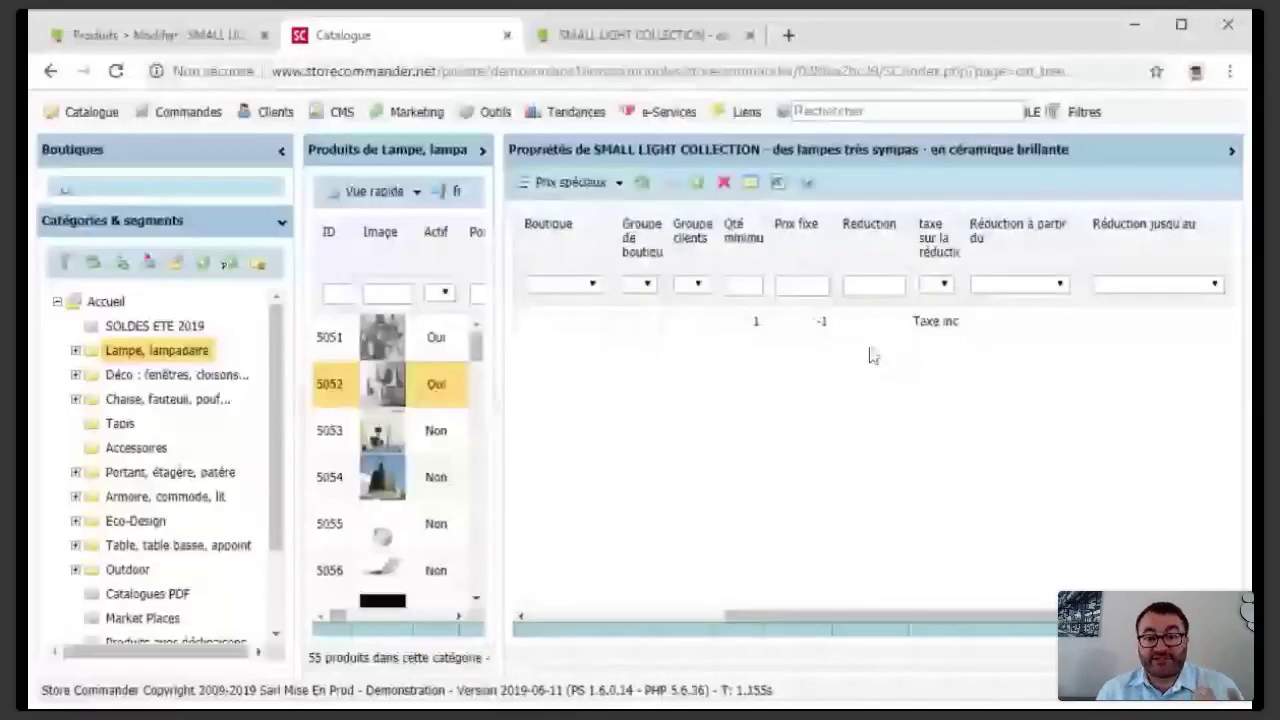
{"action": "left_click", "coordinate": [900, 330]}
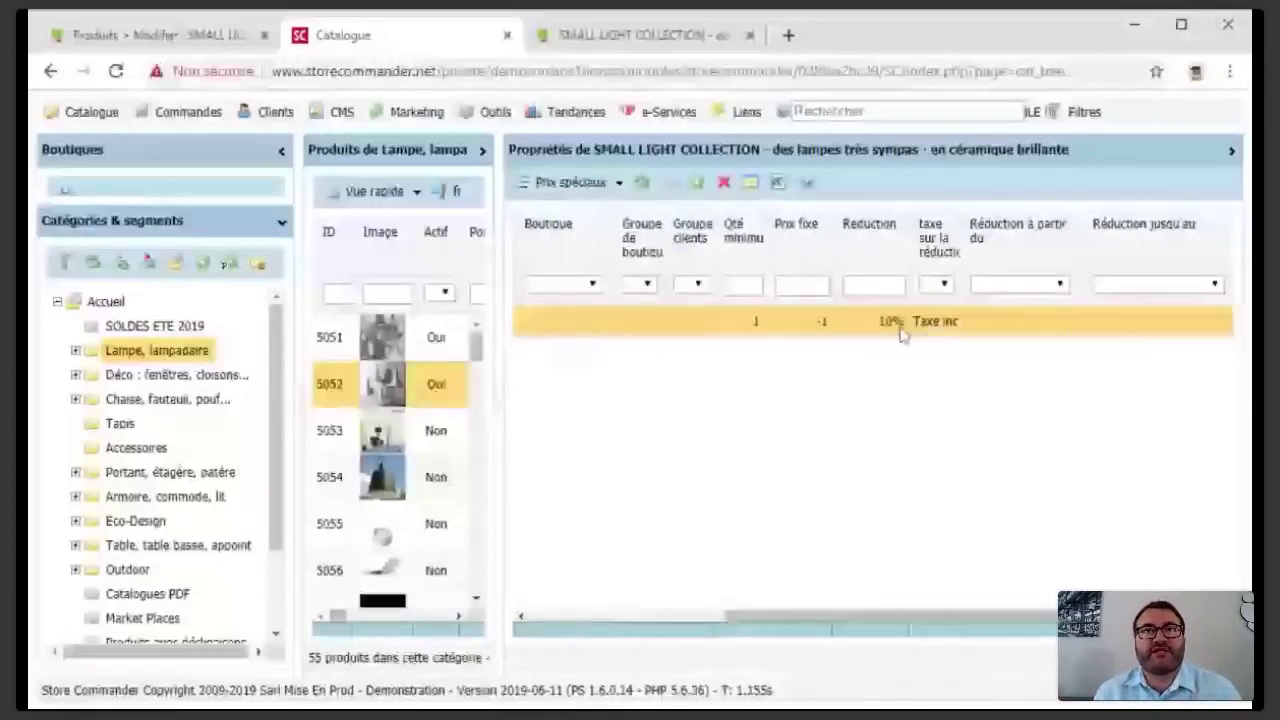
Set the start date of the 10% reduction to 26 June 2019
{"action": "left_click_drag", "start_coordinate": [892, 612], "coordinate": [1041, 608]}
{"action": "left_click", "coordinate": [705, 320]}
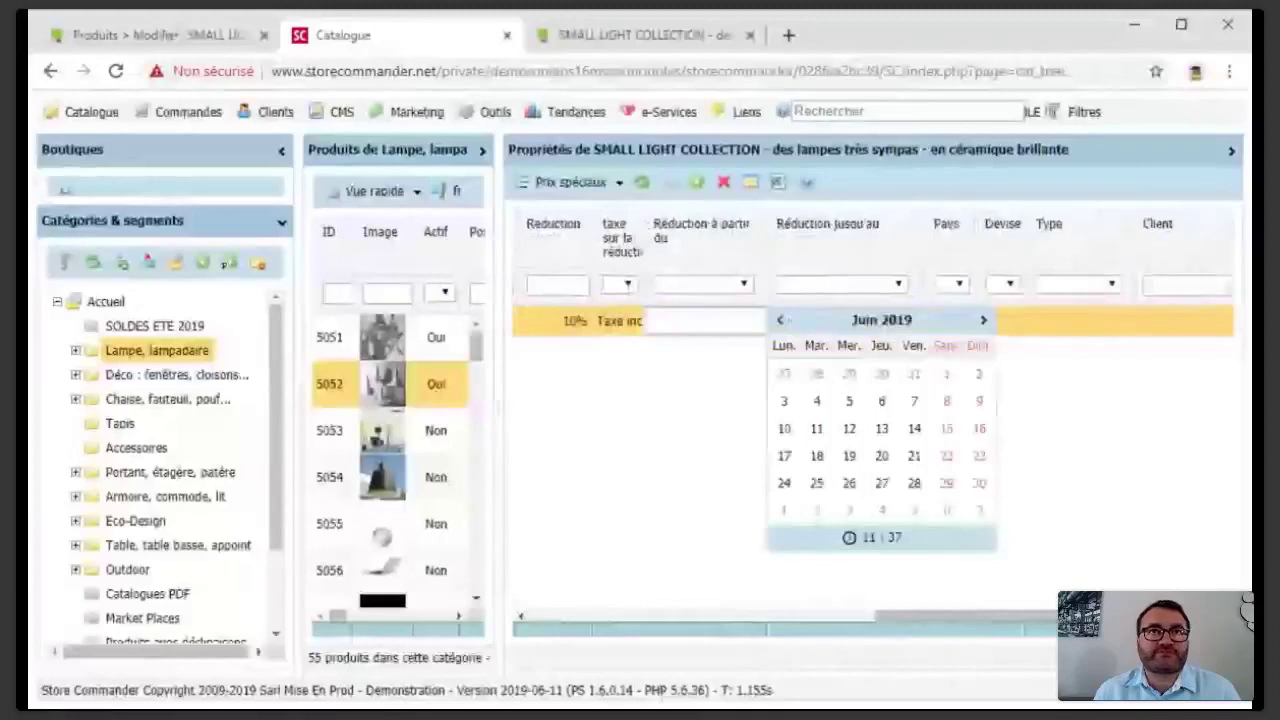
{"action": "left_click", "coordinate": [914, 482]}
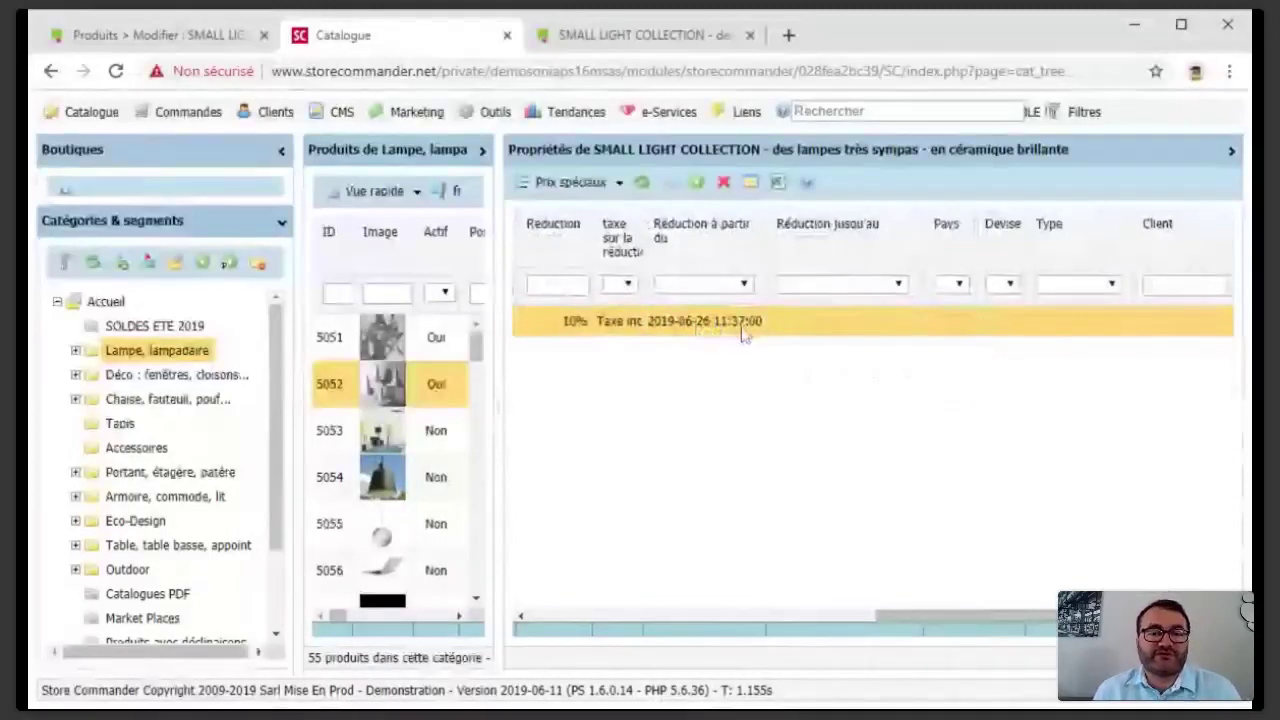
Set the reduction's start time to 00:00 on 26 June 2019
{"action": "double_click", "coordinate": [743, 330]}
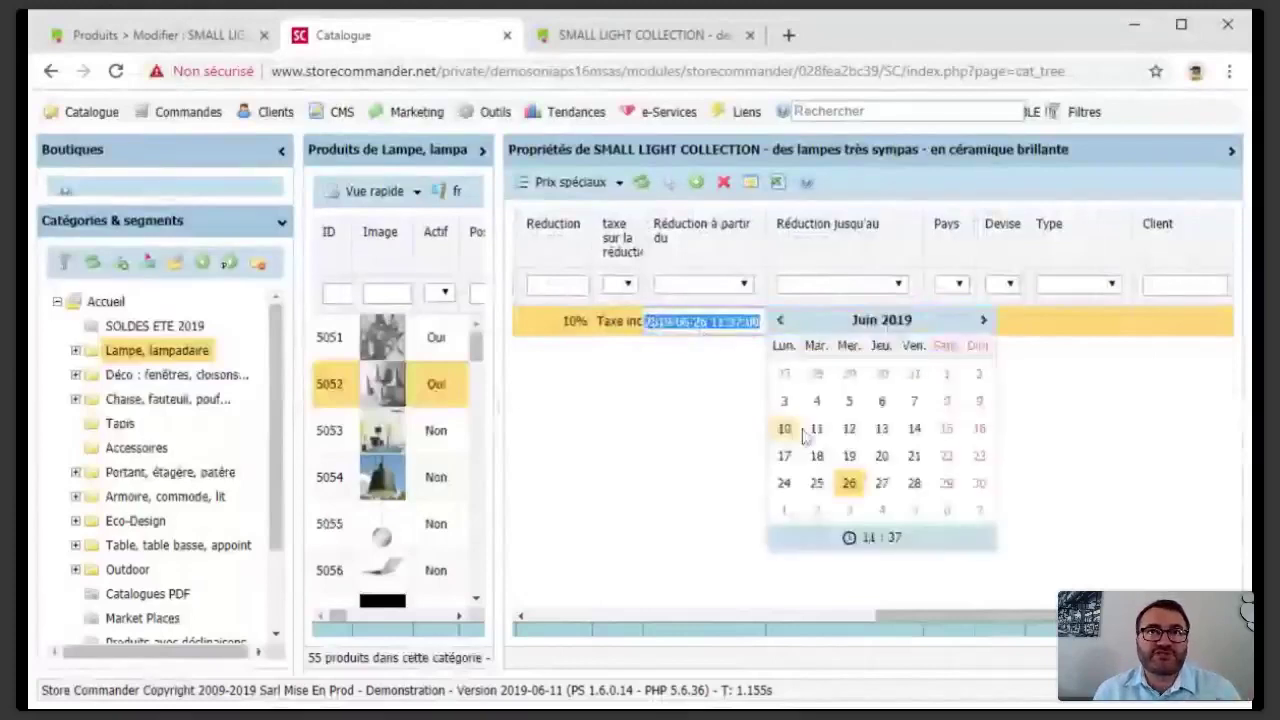
{"action": "left_click", "coordinate": [803, 436]}
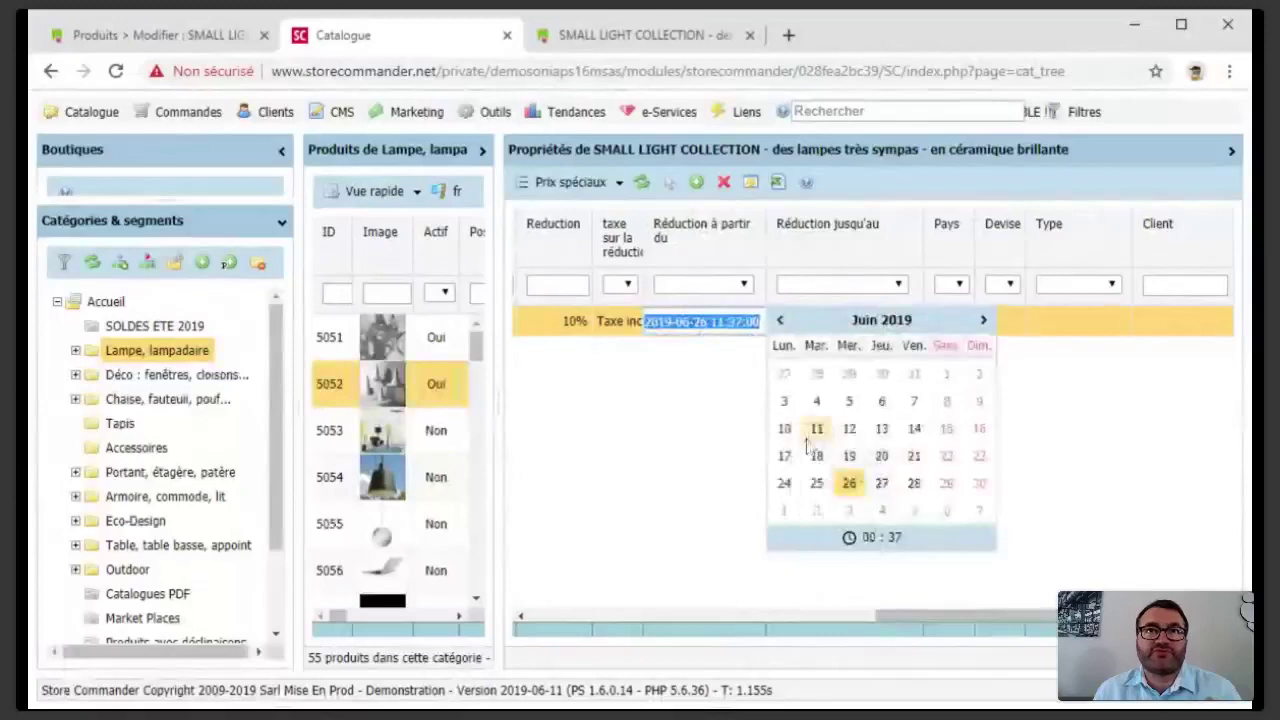
{"action": "left_click", "coordinate": [895, 537]}
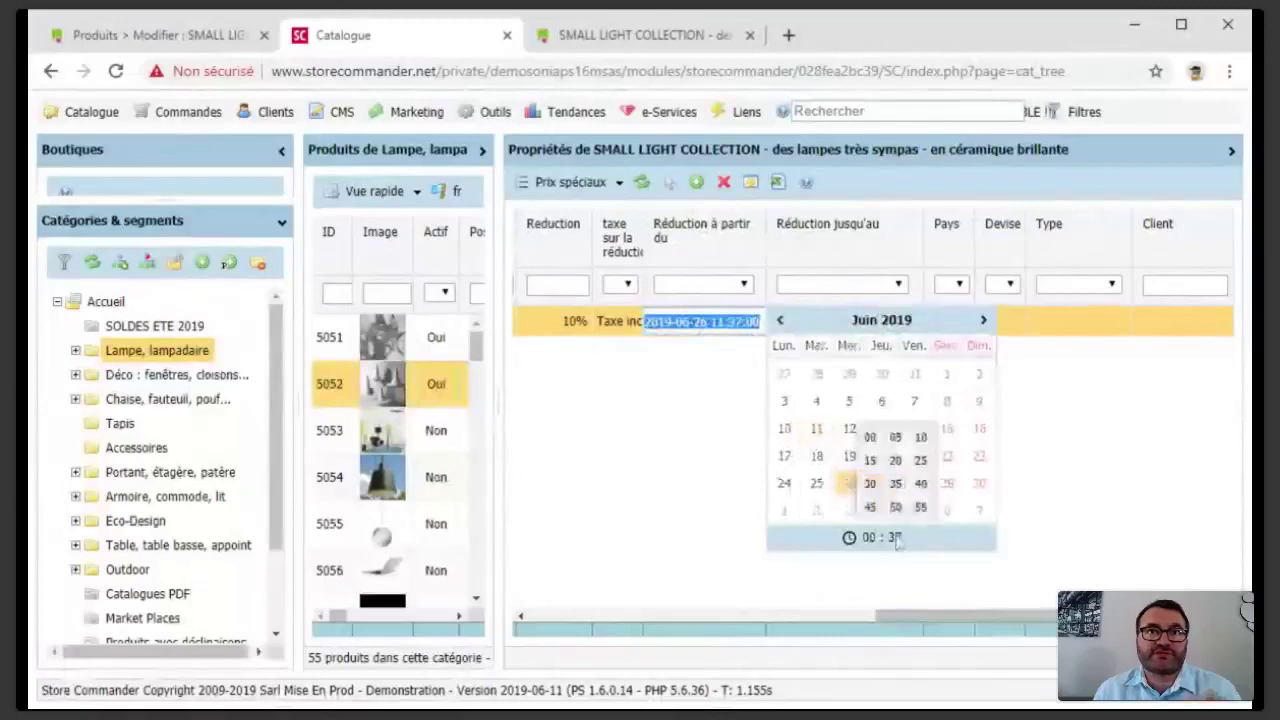
{"action": "left_click", "coordinate": [870, 438]}
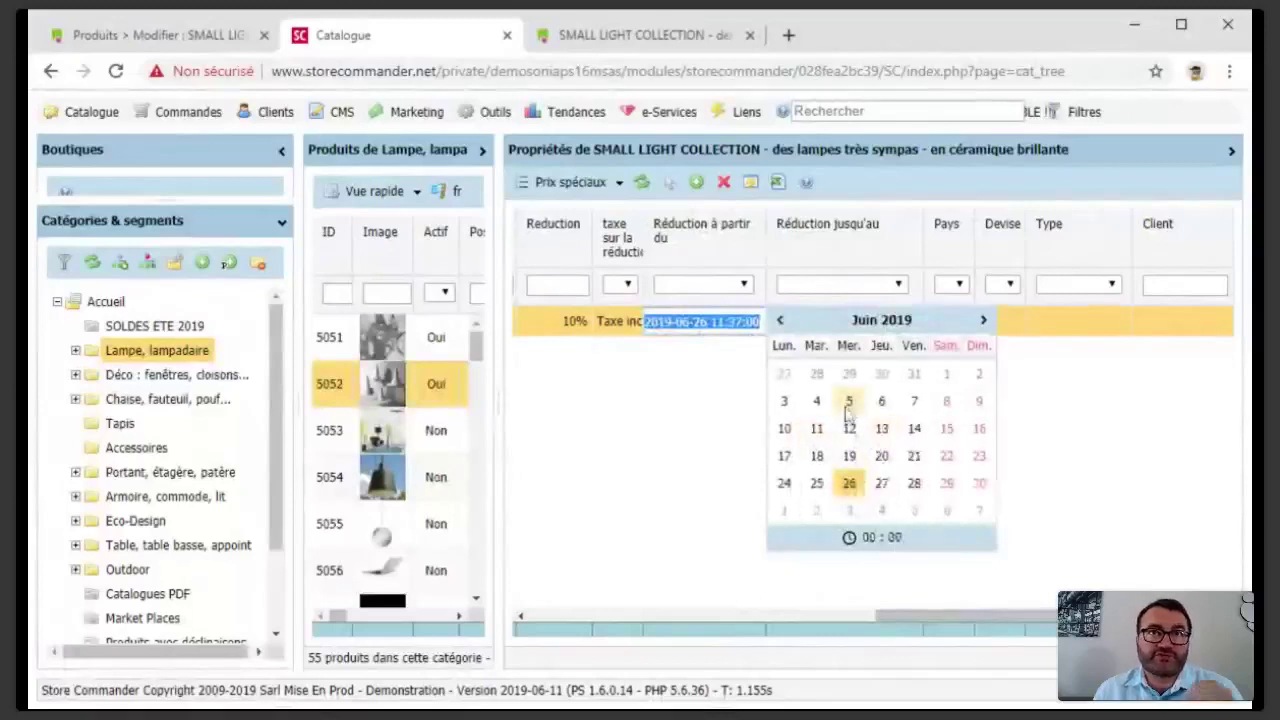
{"action": "left_click", "coordinate": [852, 485]}
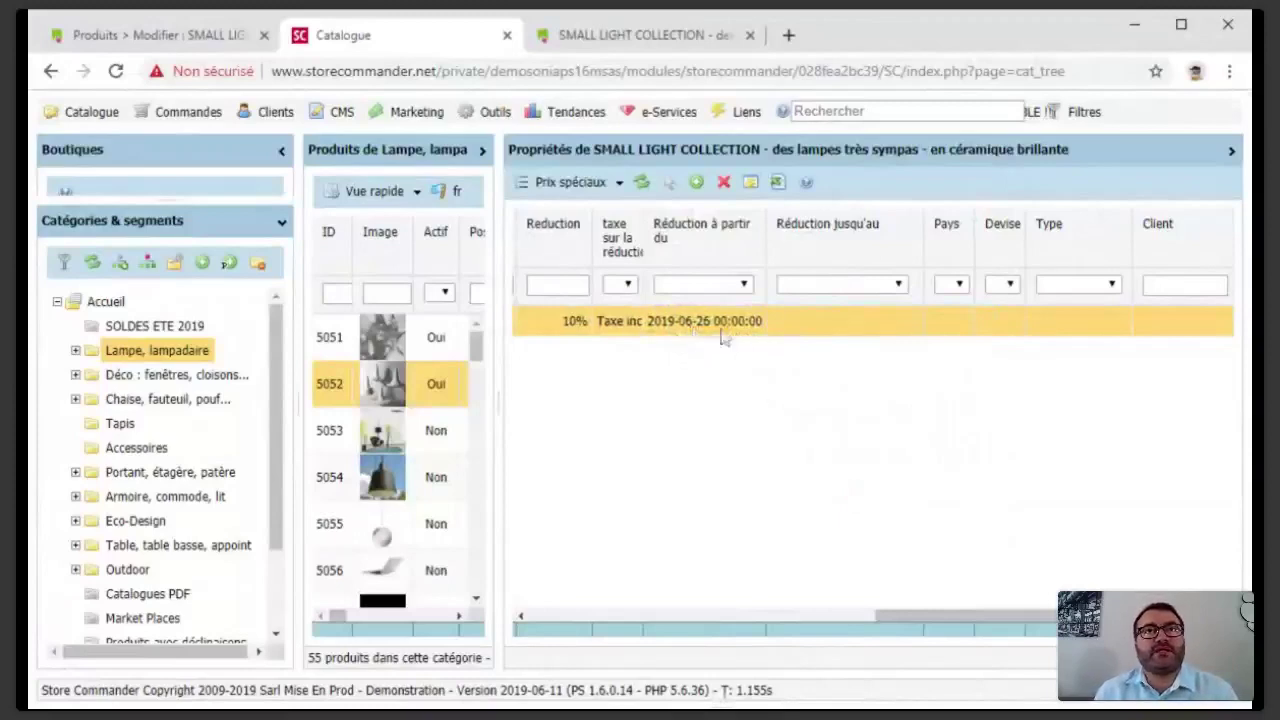
Set the end date of the 10% reduction to 6 August 2019
{"action": "double_click", "coordinate": [802, 327]}
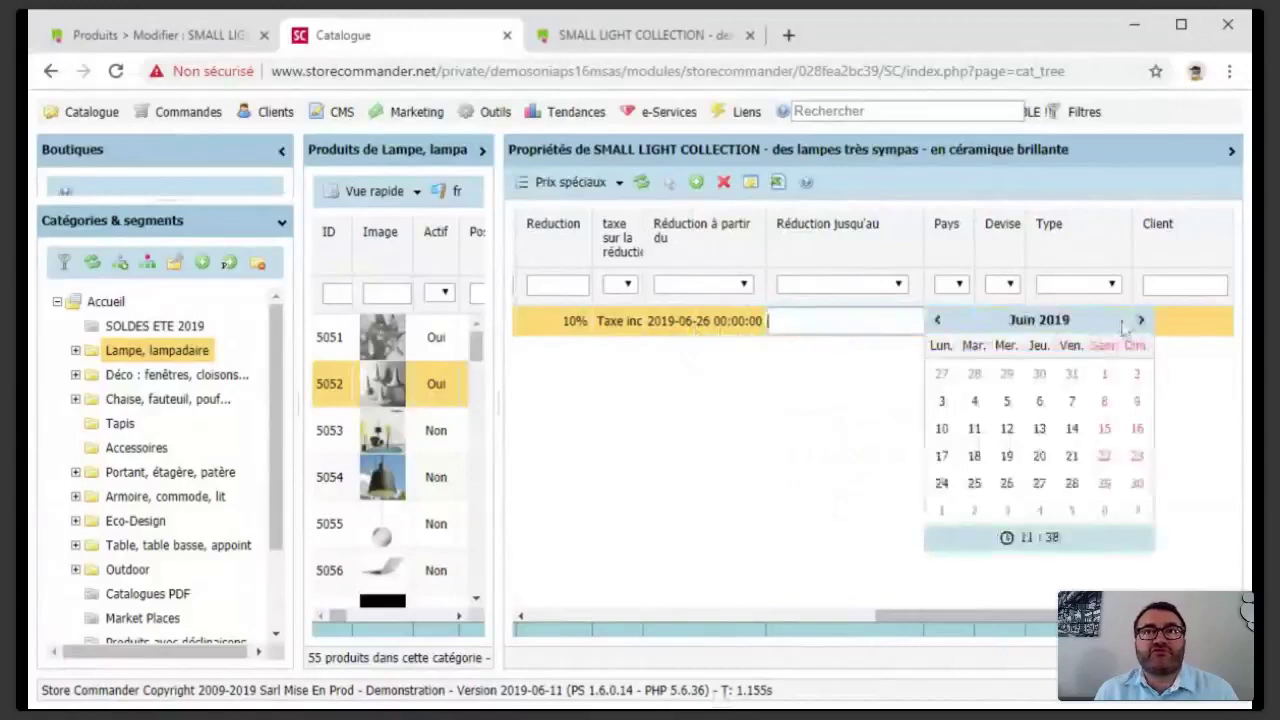
{"action": "double_click", "coordinate": [1140, 320]}
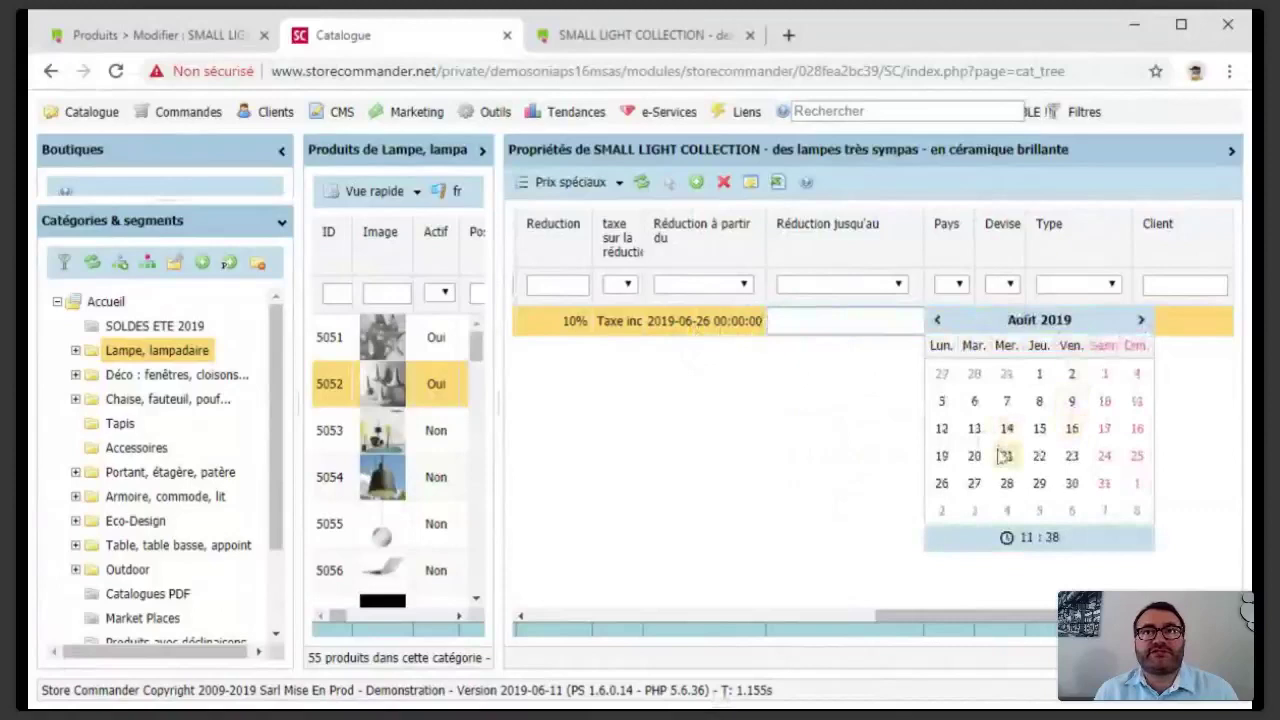
{"action": "left_click", "coordinate": [978, 403]}
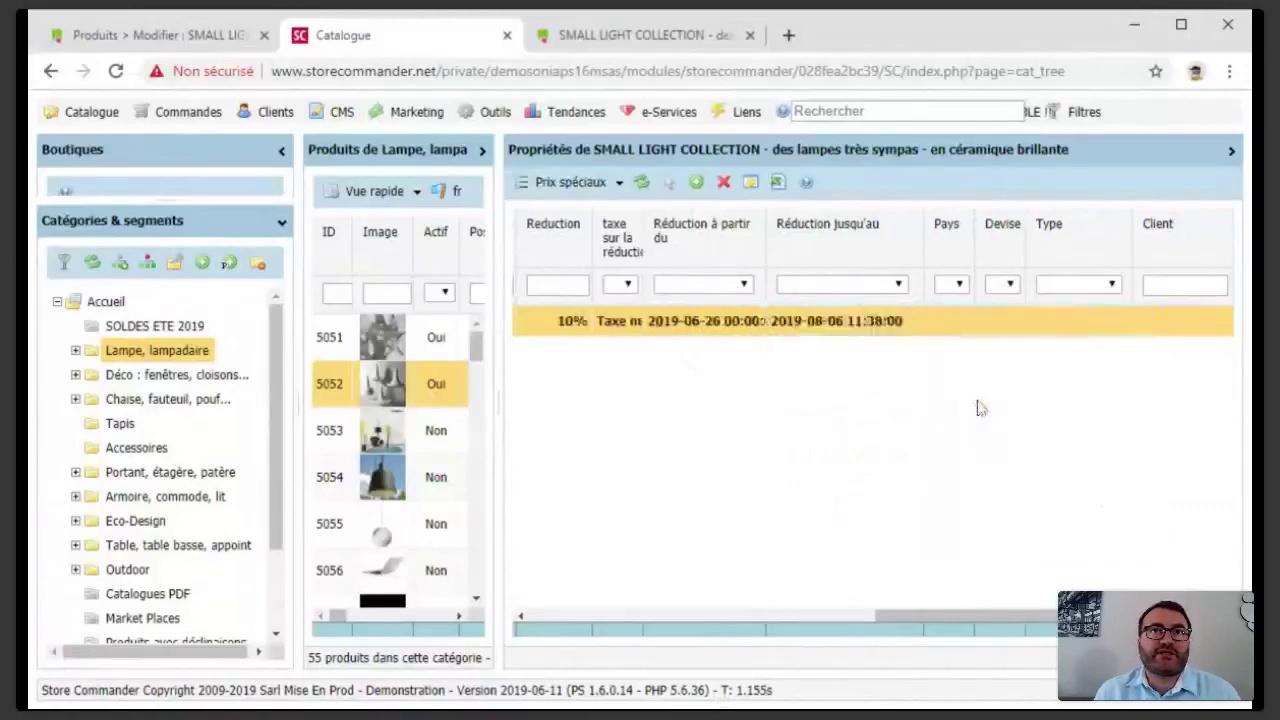
Set the reduction's end time to 23:55 on 6 August 2019
{"action": "left_click", "coordinate": [845, 330]}
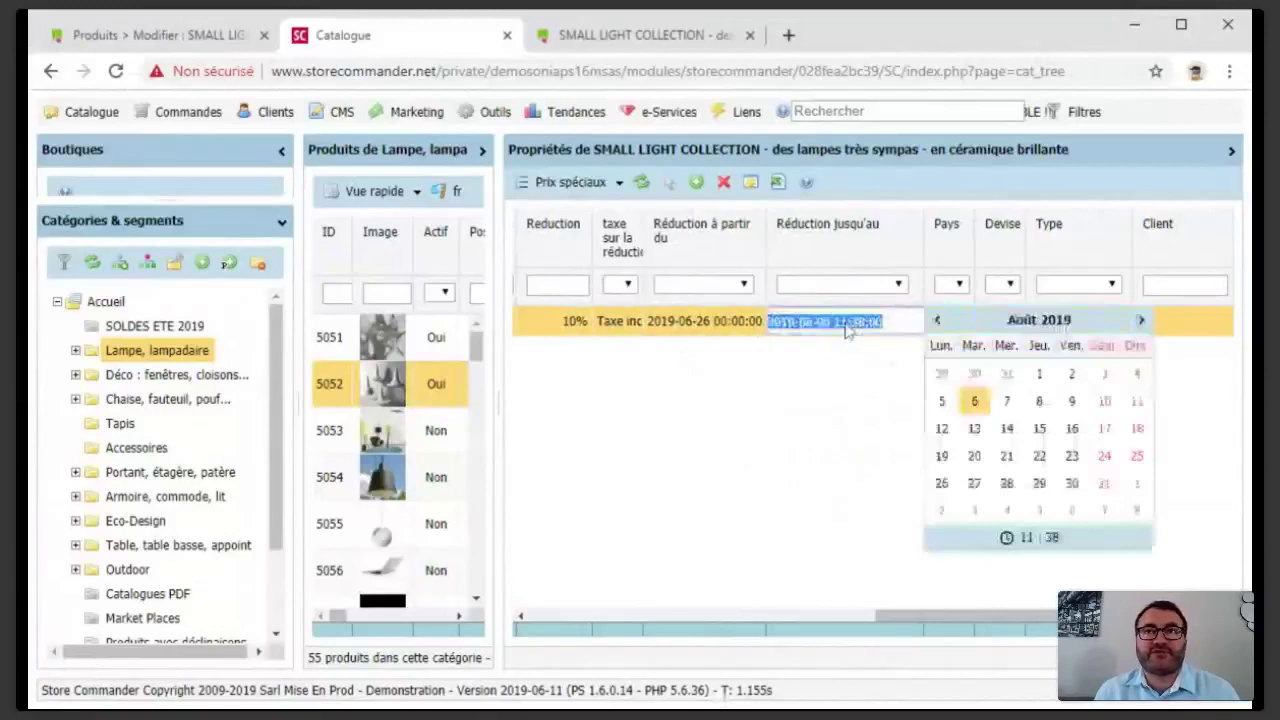
{"action": "left_click", "coordinate": [1028, 538]}
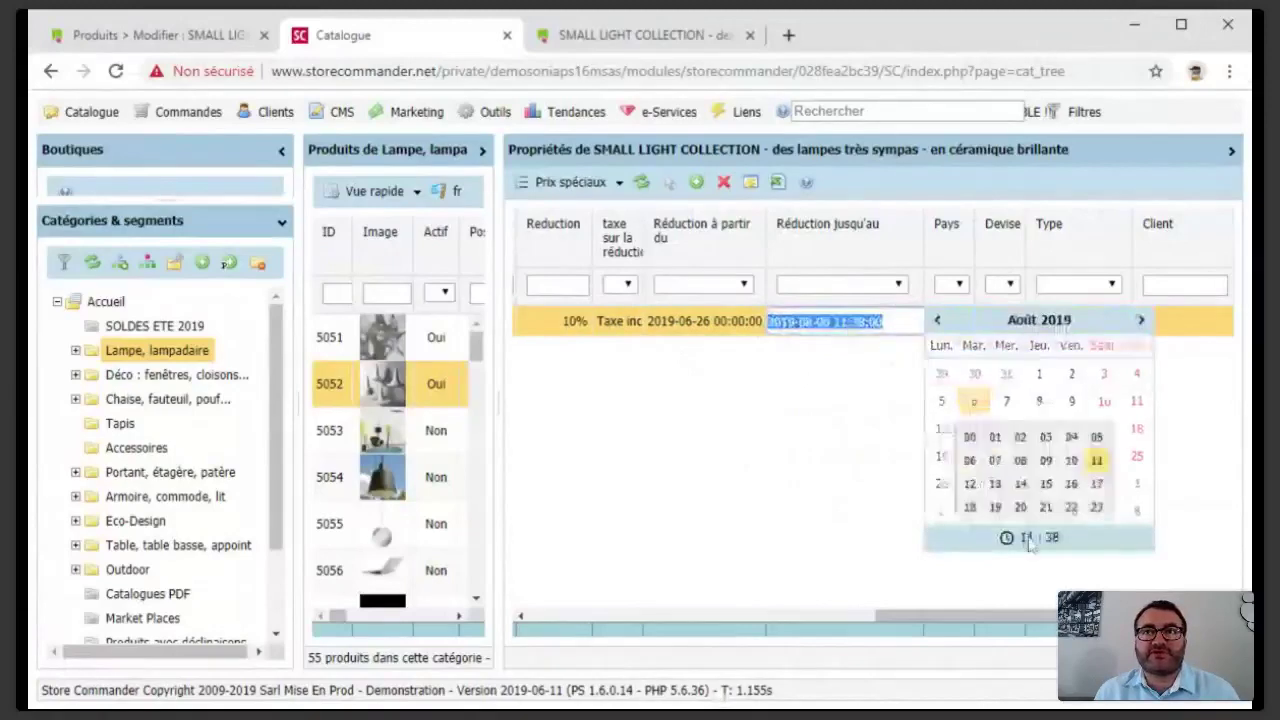
{"action": "left_click", "coordinate": [1097, 508]}
{"action": "left_click", "coordinate": [1097, 508]}
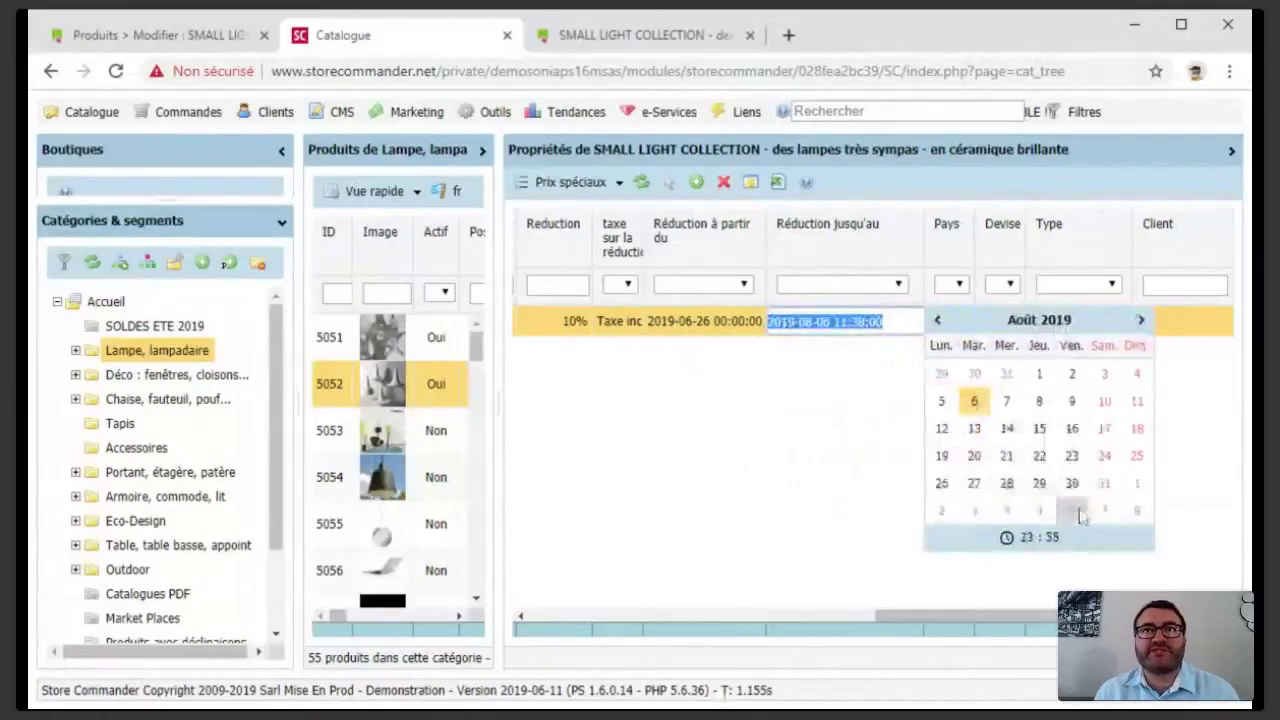
{"action": "left_click", "coordinate": [974, 401]}
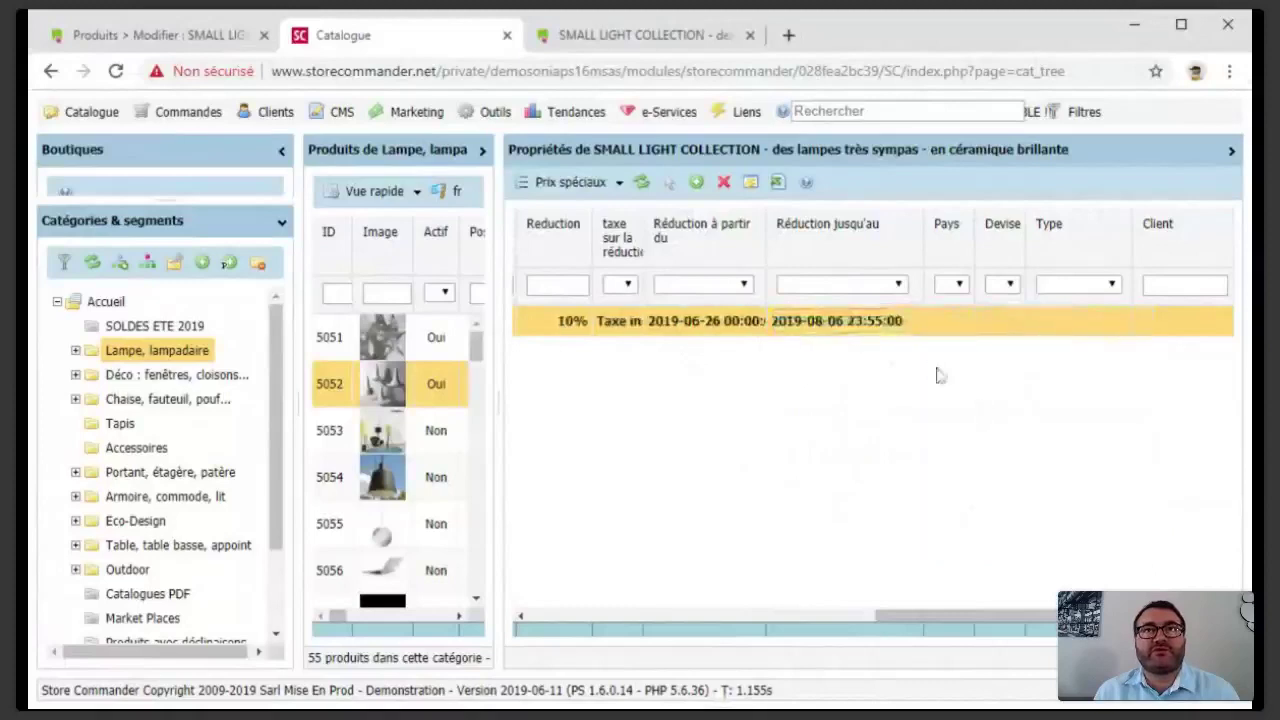
Correct the reduction's end time to 23:59:59, keeping the date 2019-08-06
{"action": "double_click", "coordinate": [870, 322]}
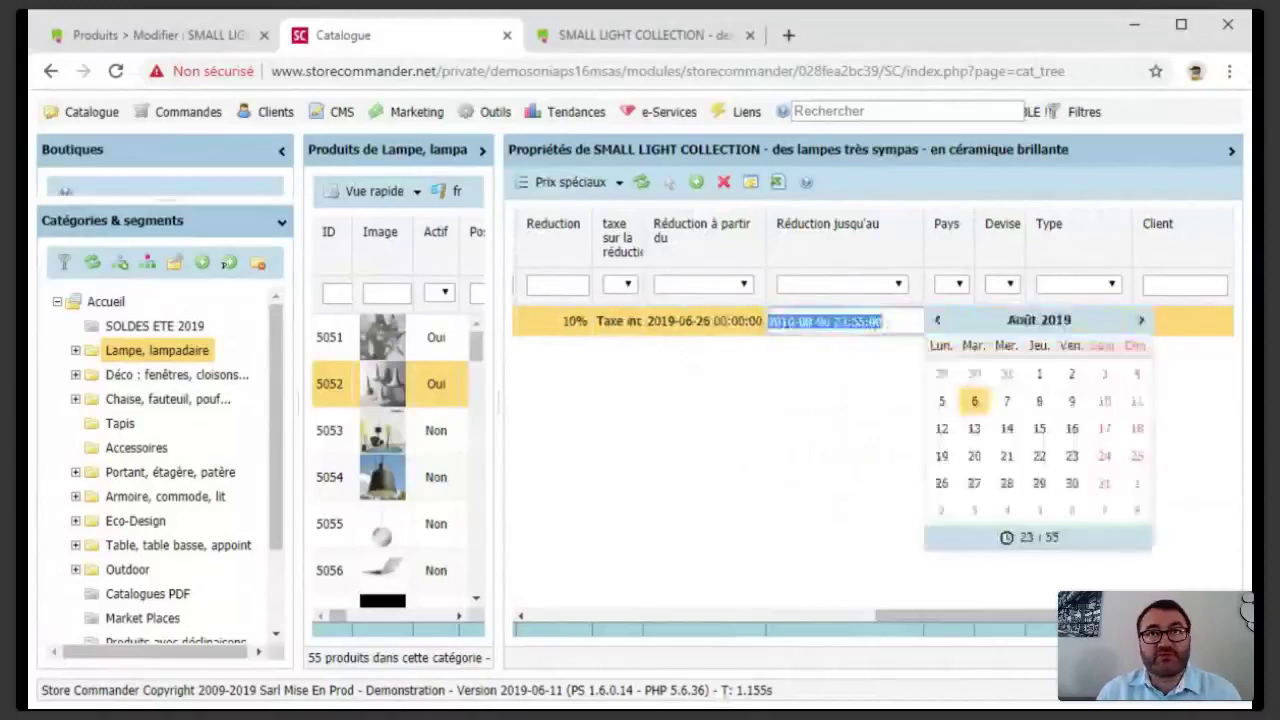
{"action": "left_click", "coordinate": [851, 321]}
{"action": "left_click_drag", "start_coordinate": [851, 321], "coordinate": [884, 322]}
{"action": "type", "text": "59"}
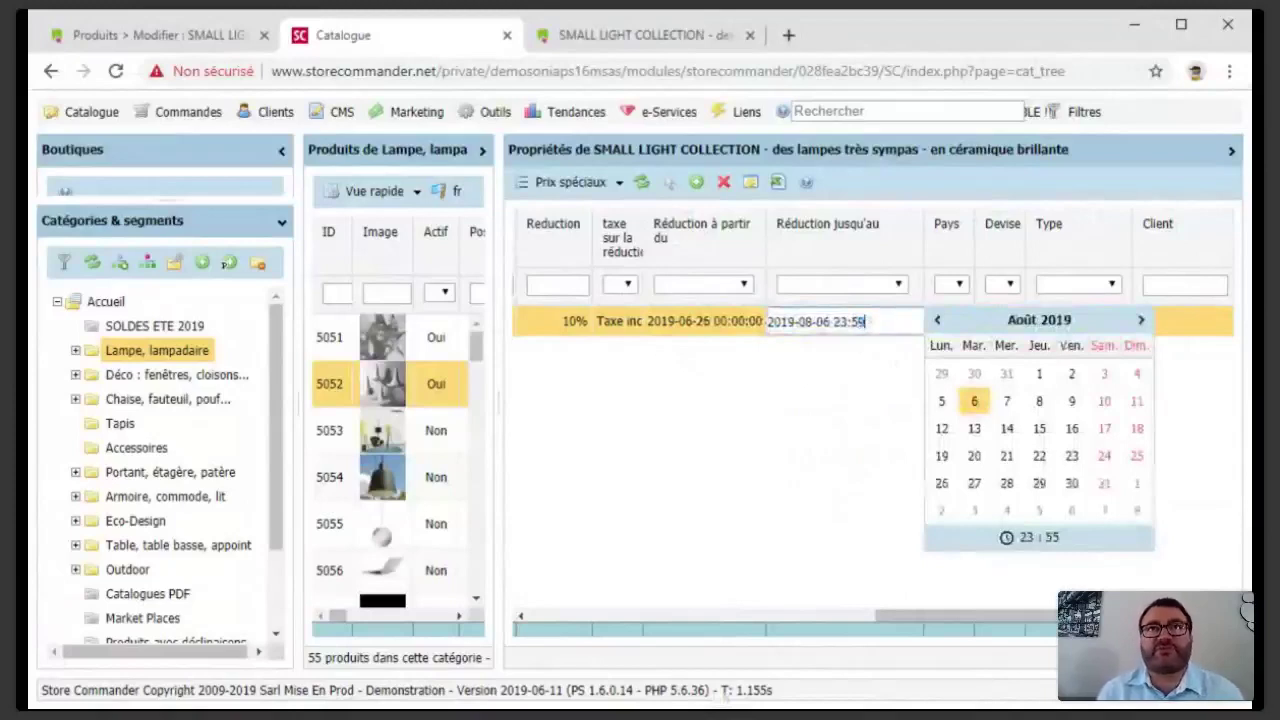
{"action": "key", "text": "Return"}
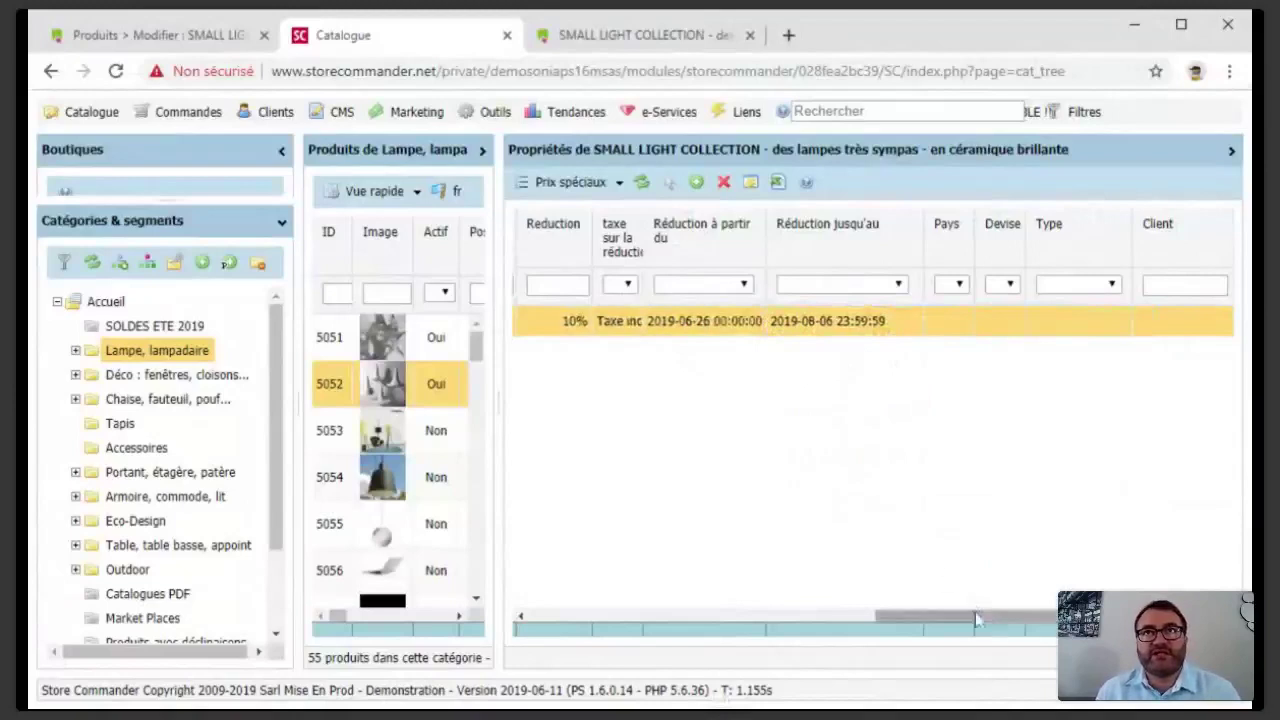
Review the 10% special price of the SMALL LIGHT COLLECTION lamp across all its columns and delete it
{"action": "left_click_drag", "start_coordinate": [982, 620], "coordinate": [966, 620]}
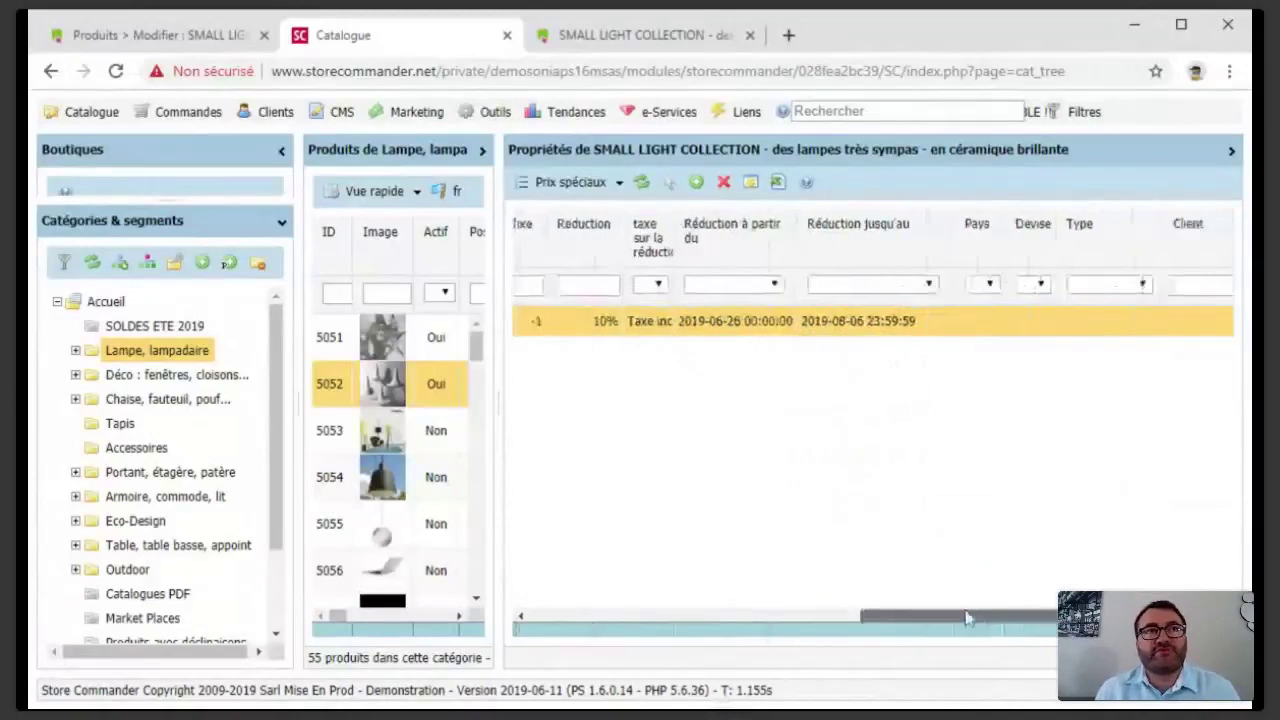
{"action": "scroll", "coordinate": [975, 423], "scroll_direction": "left", "scroll_amount": 3}
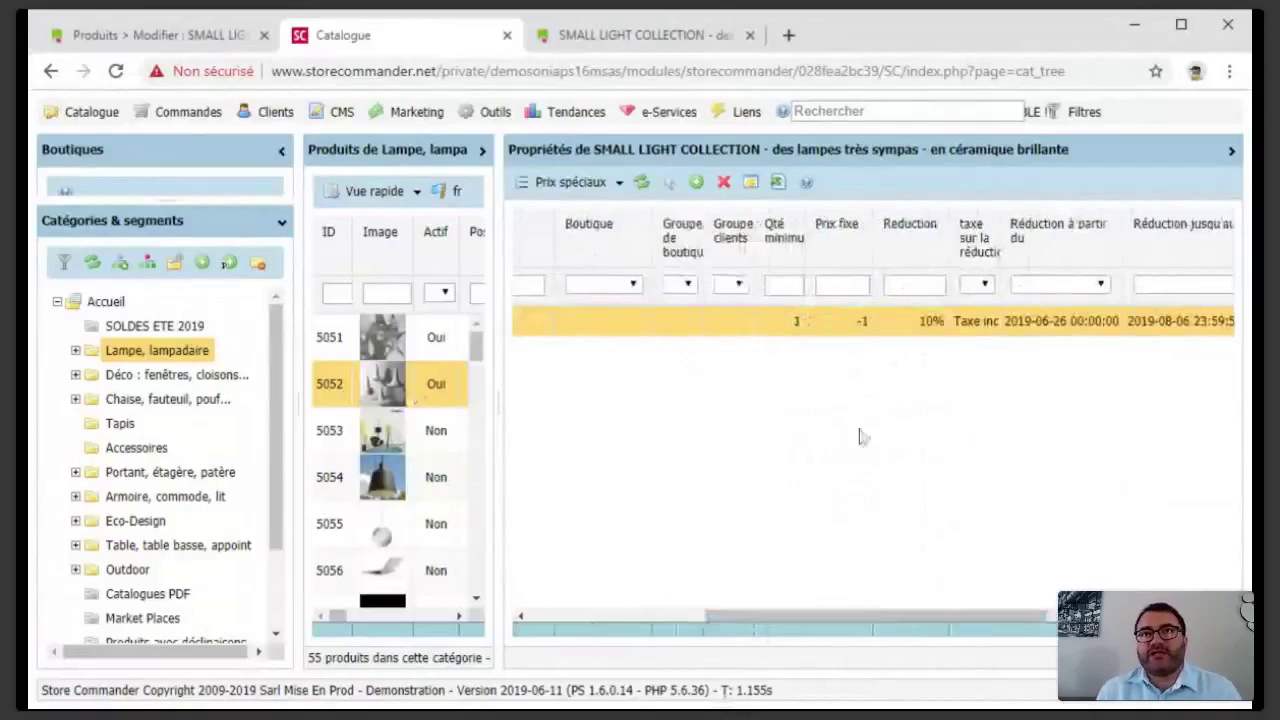
{"action": "left_click_drag", "start_coordinate": [921, 616], "coordinate": [736, 616]}
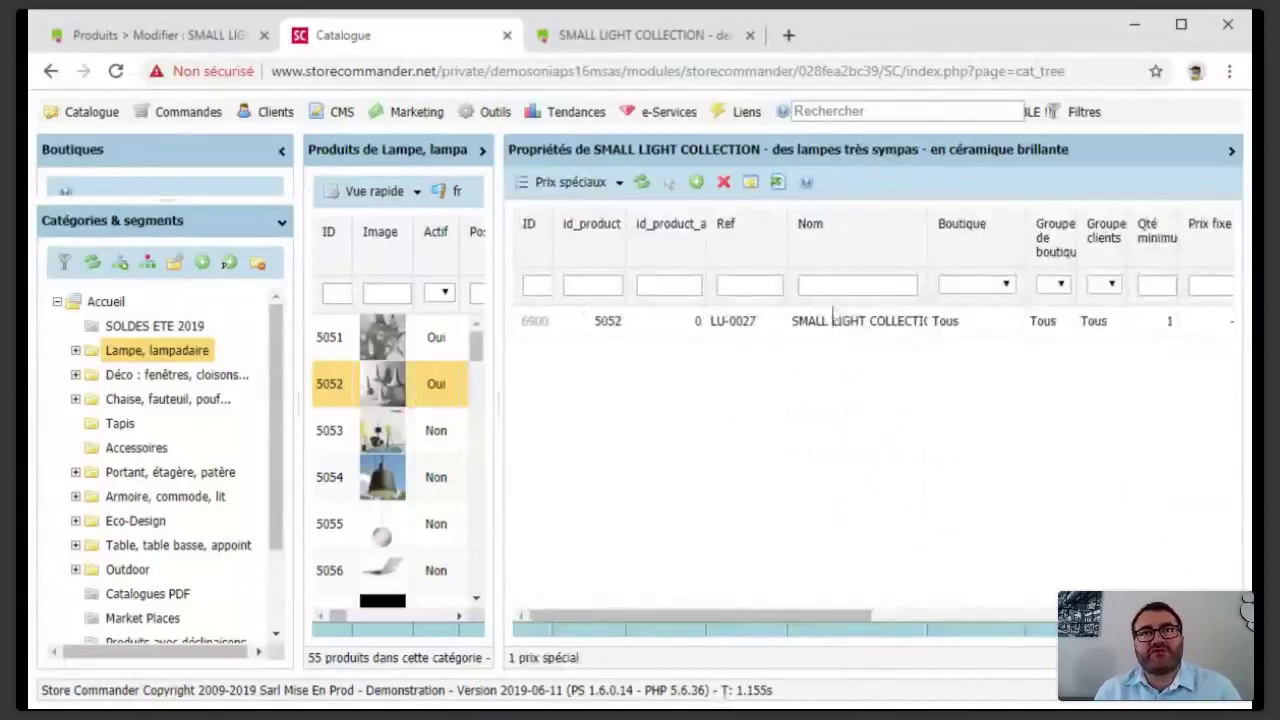
{"action": "left_click_drag", "start_coordinate": [820, 620], "coordinate": [1127, 606]}
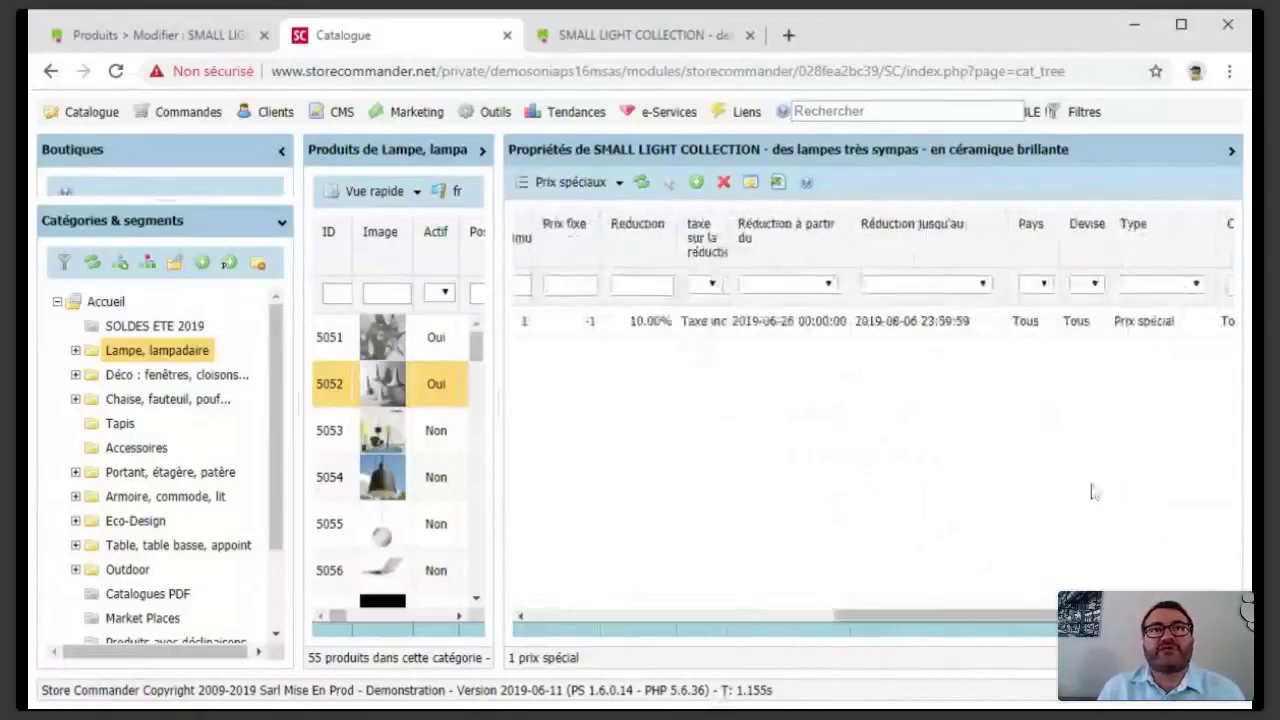
{"action": "left_click_drag", "start_coordinate": [1100, 616], "coordinate": [794, 616]}
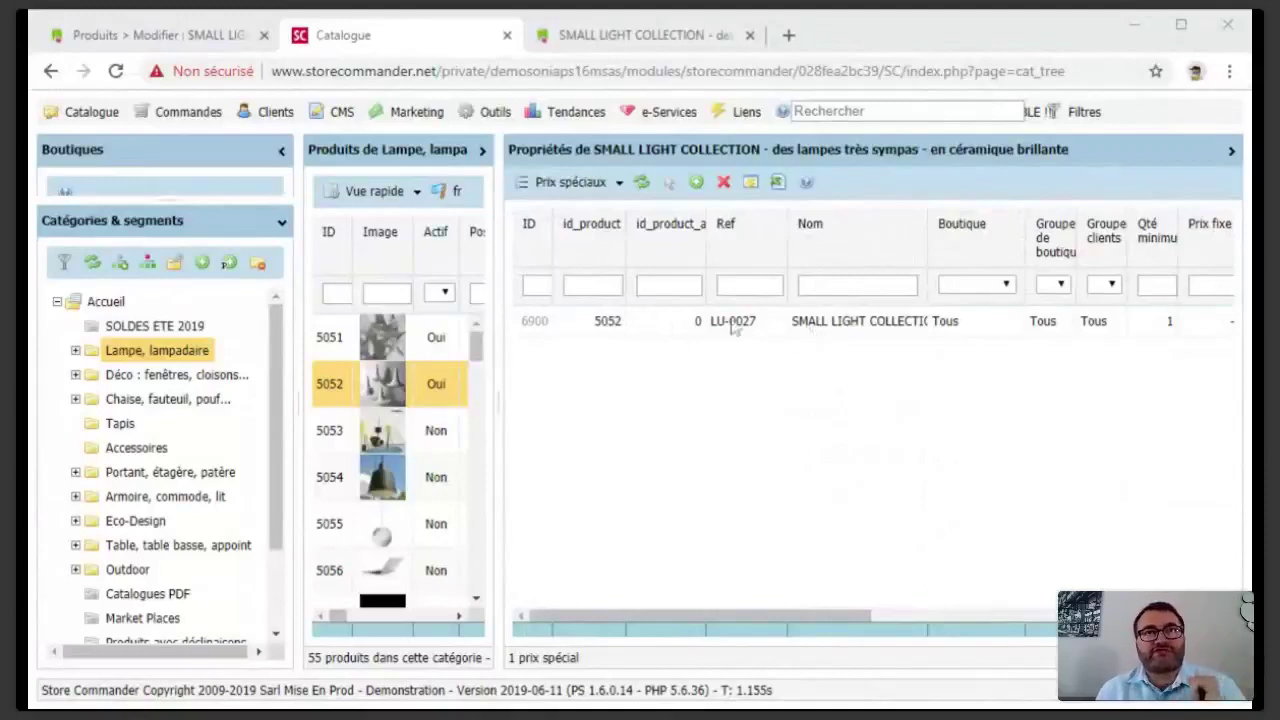
{"action": "left_click", "coordinate": [800, 329]}
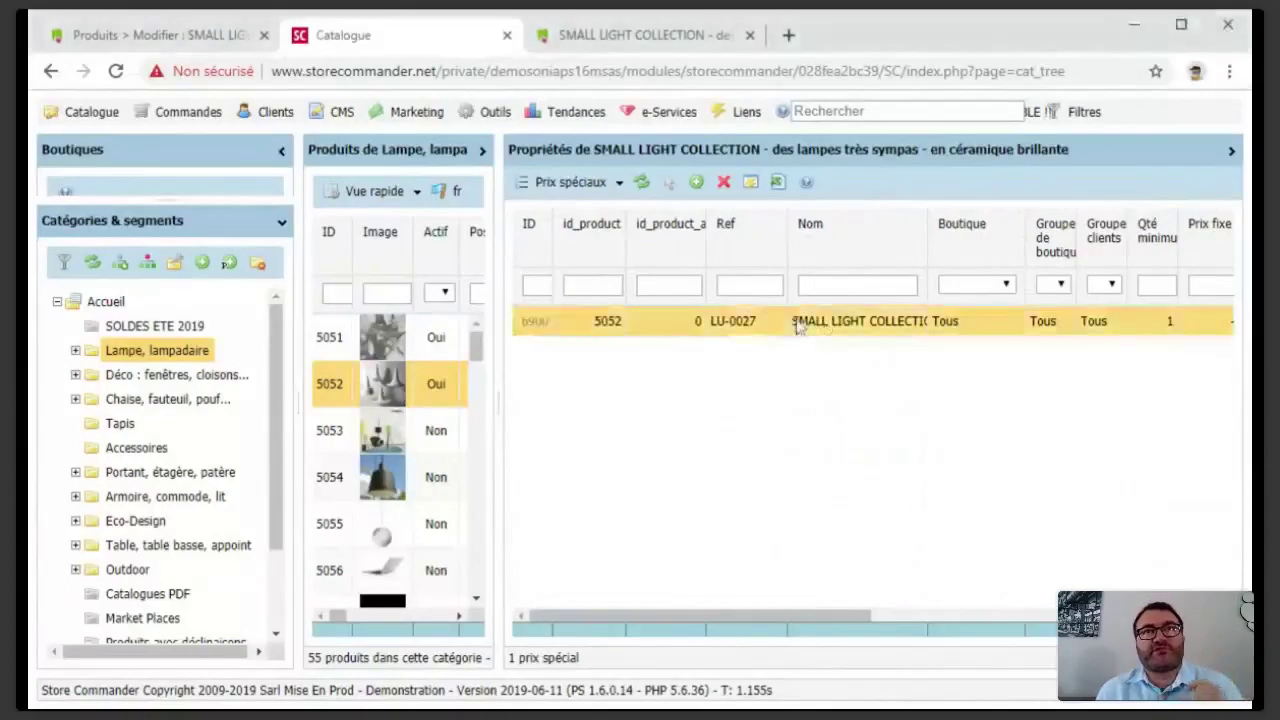
{"action": "left_click", "coordinate": [723, 182]}
{"action": "left_click", "coordinate": [727, 197]}
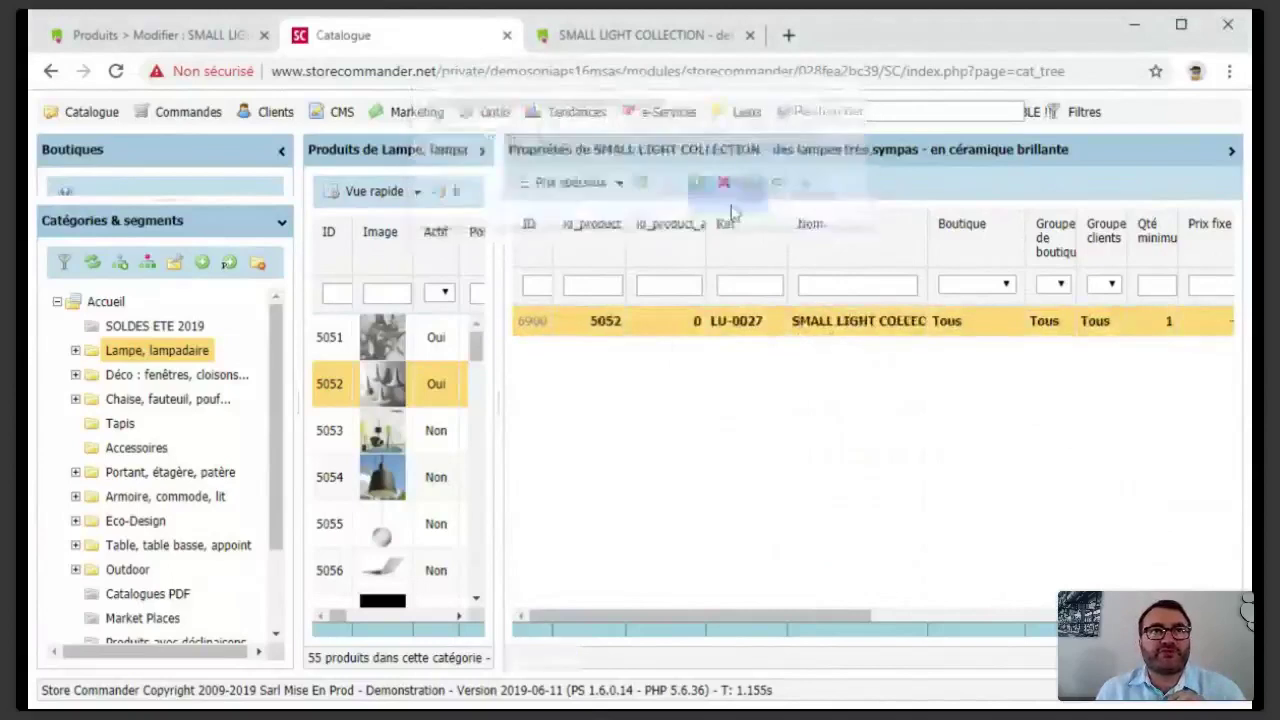
Widen the product list, include products from subcategories of Lampe, lampadaire, and expand that category in the tree
{"action": "left_click_drag", "start_coordinate": [507, 423], "coordinate": [912, 425]}
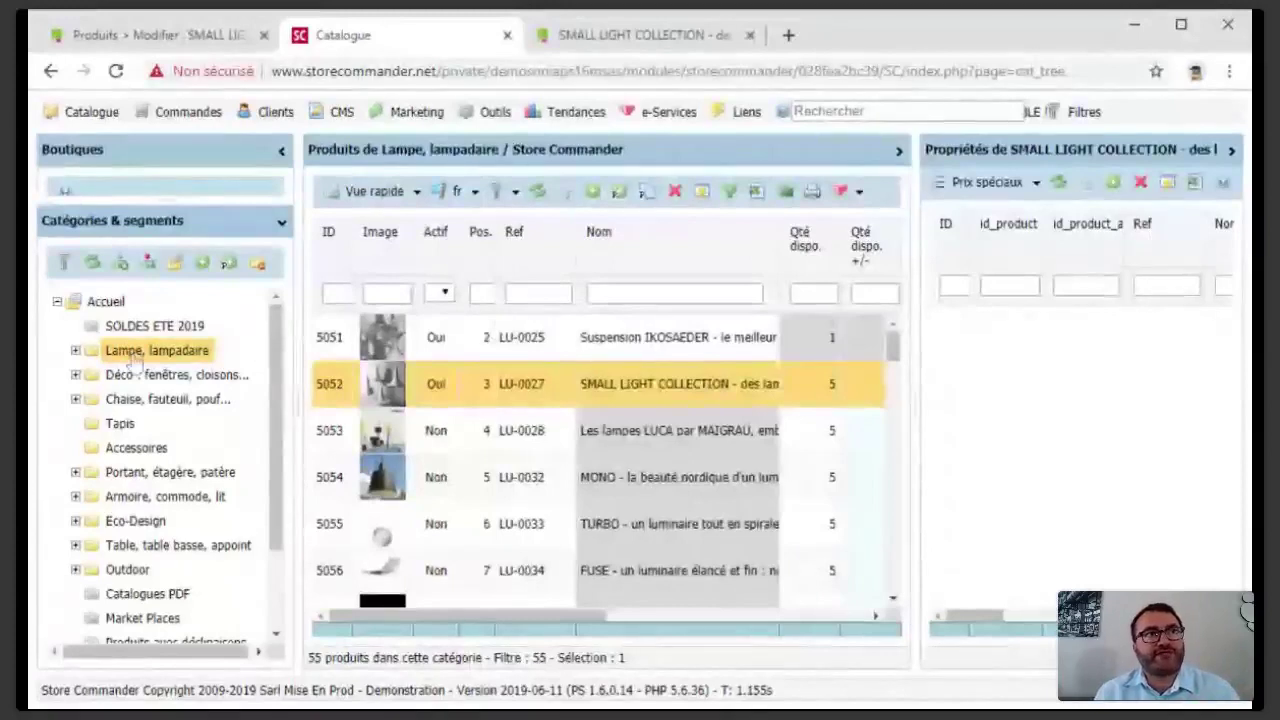
{"action": "left_click", "coordinate": [119, 264]}
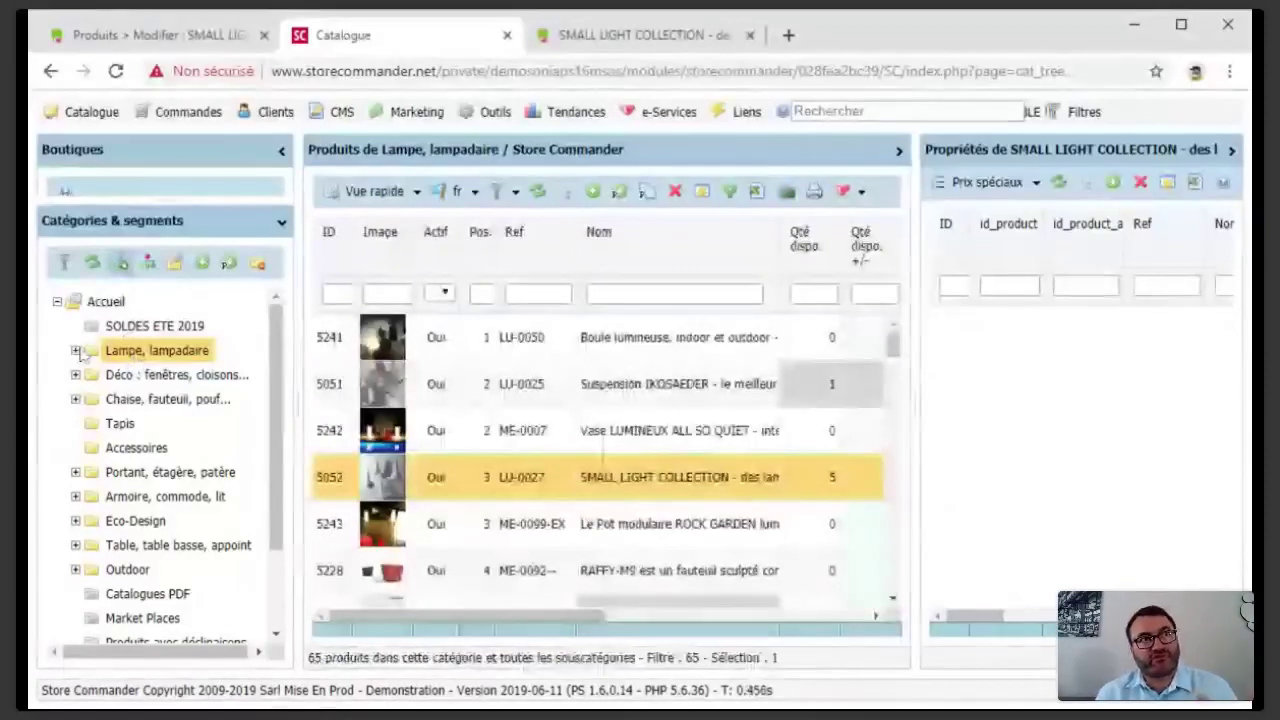
{"action": "left_click", "coordinate": [76, 351]}
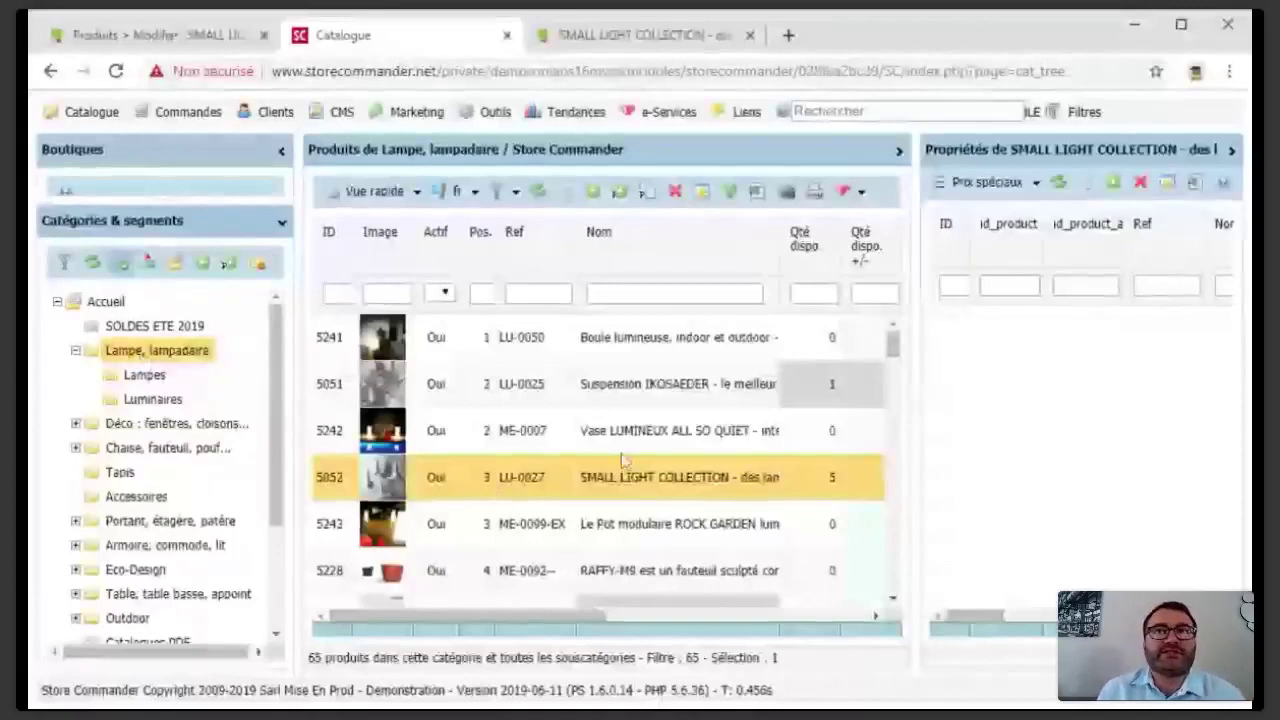
Show the product list at full width in the Prix view and filter it to the Black&Blum brand
{"action": "left_click", "coordinate": [1233, 152]}
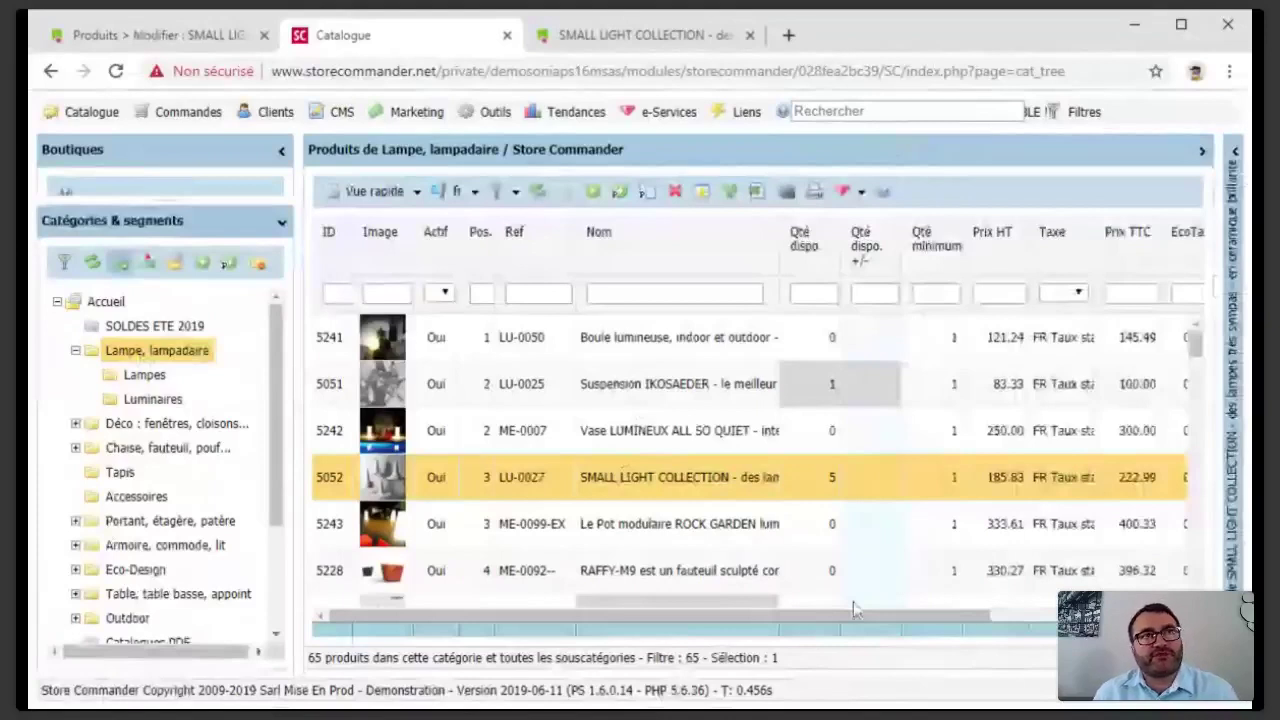
{"action": "left_click", "coordinate": [372, 191]}
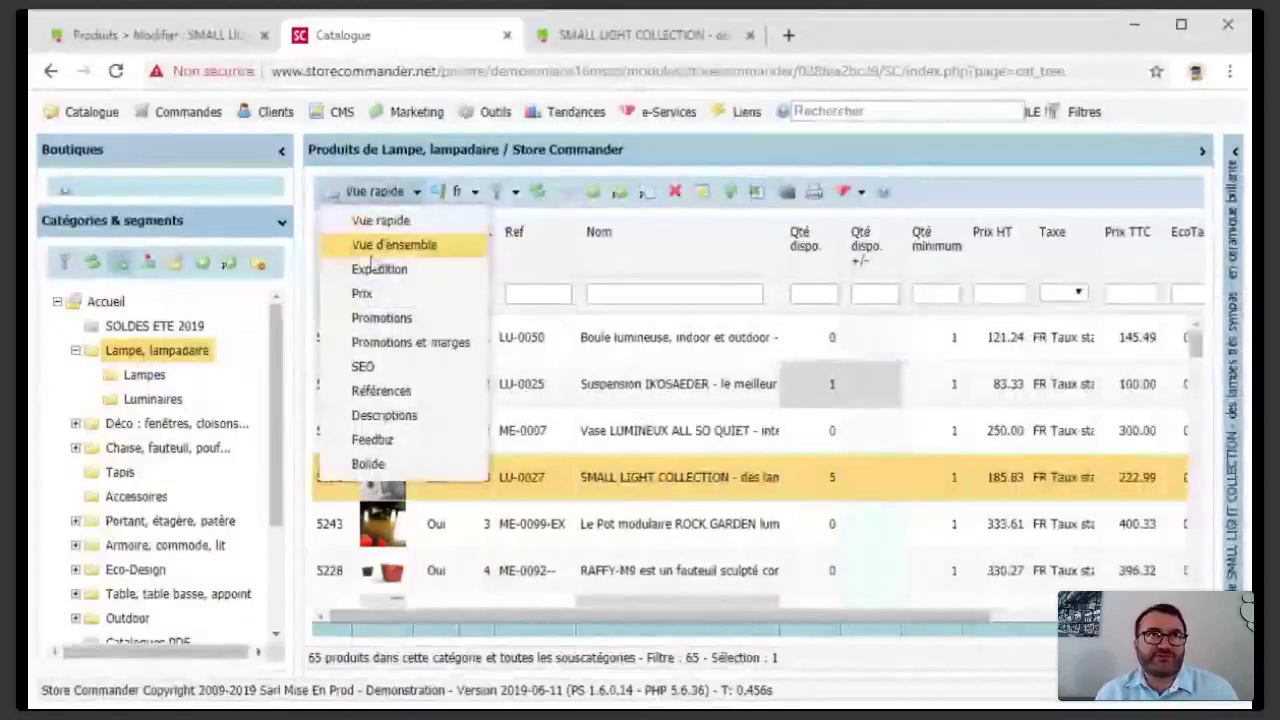
{"action": "left_click", "coordinate": [362, 293]}
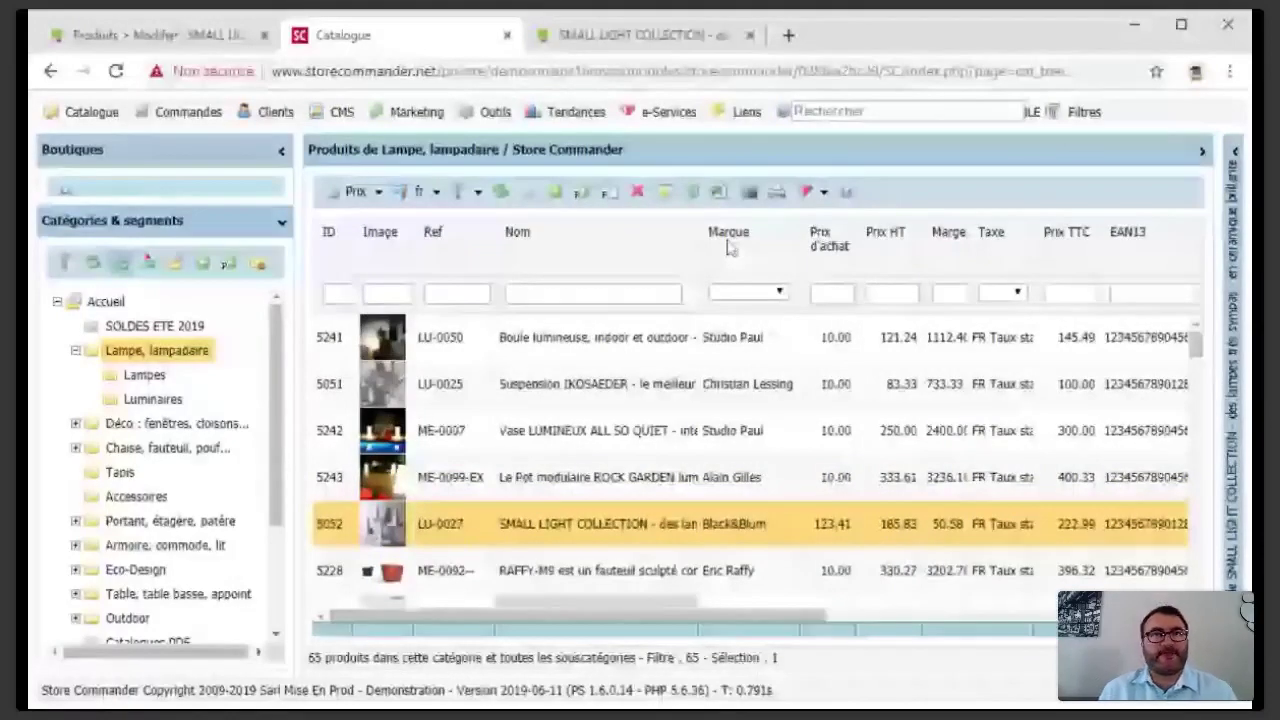
{"action": "left_click", "coordinate": [749, 291]}
{"action": "left_click", "coordinate": [777, 390]}
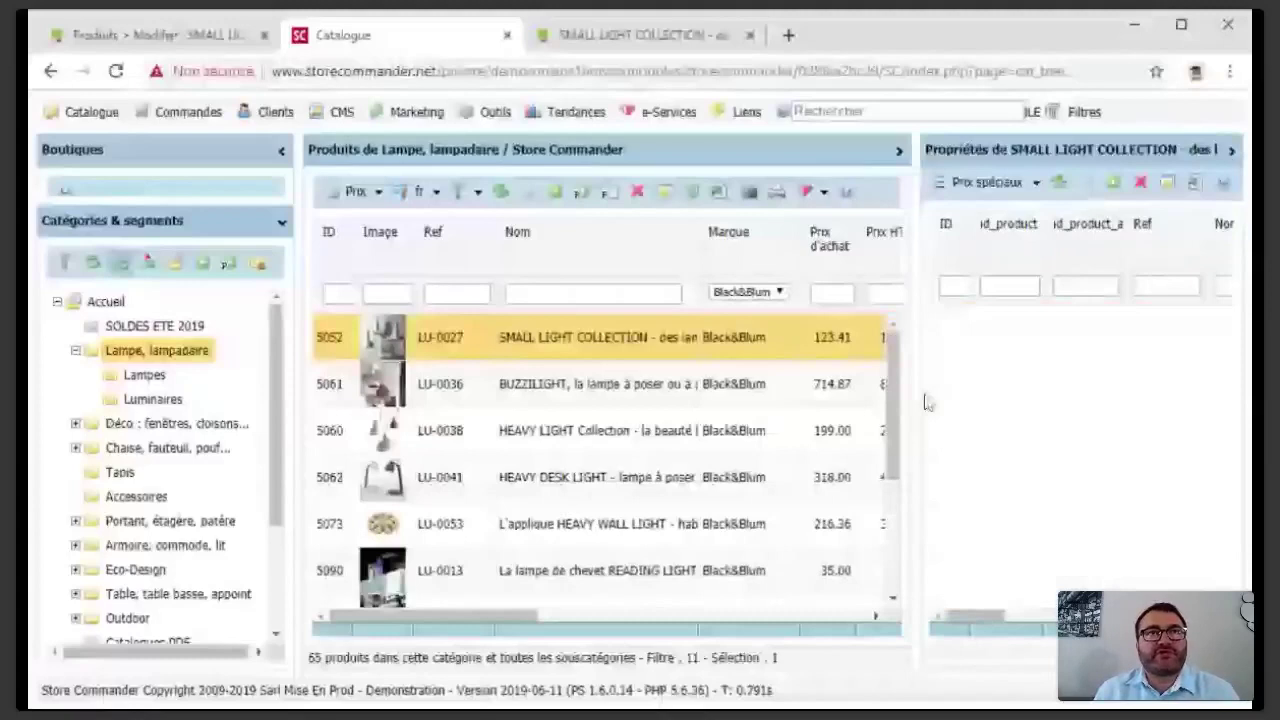
Select all the filtered Black&Blum products and add a special price to them in bulk
{"action": "left_click", "coordinate": [600, 398]}
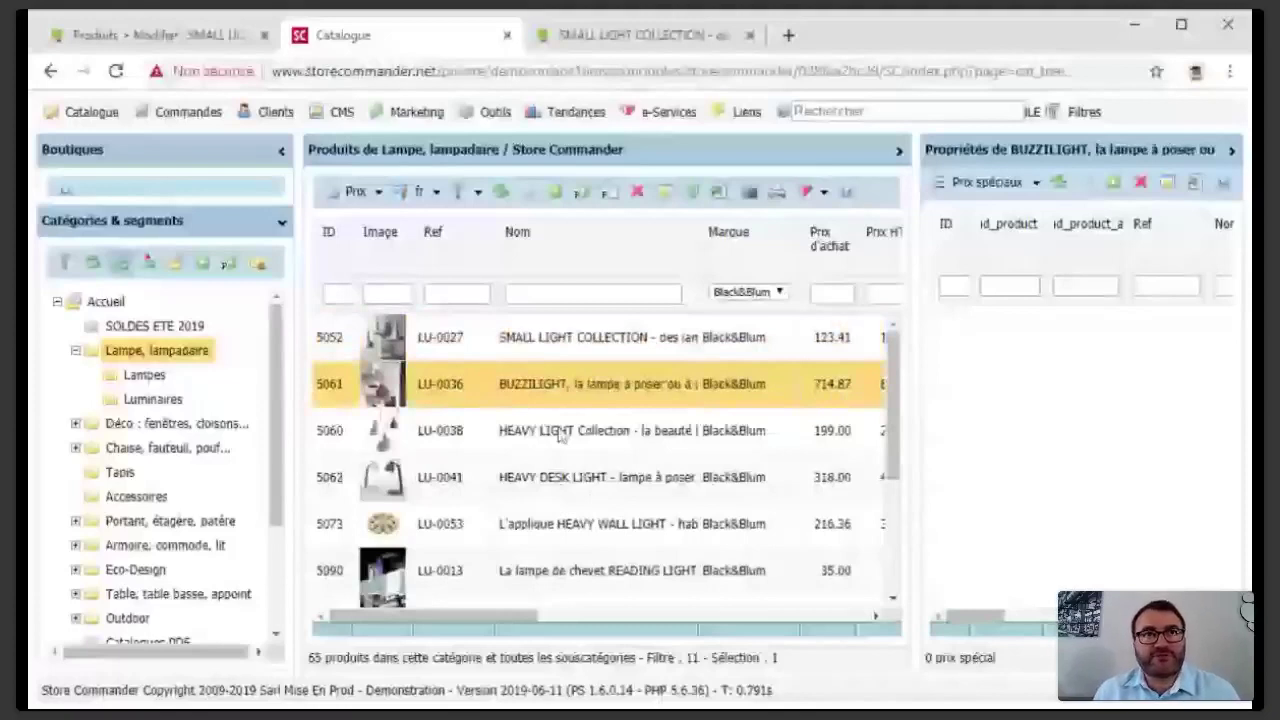
{"action": "left_click", "coordinate": [665, 194]}
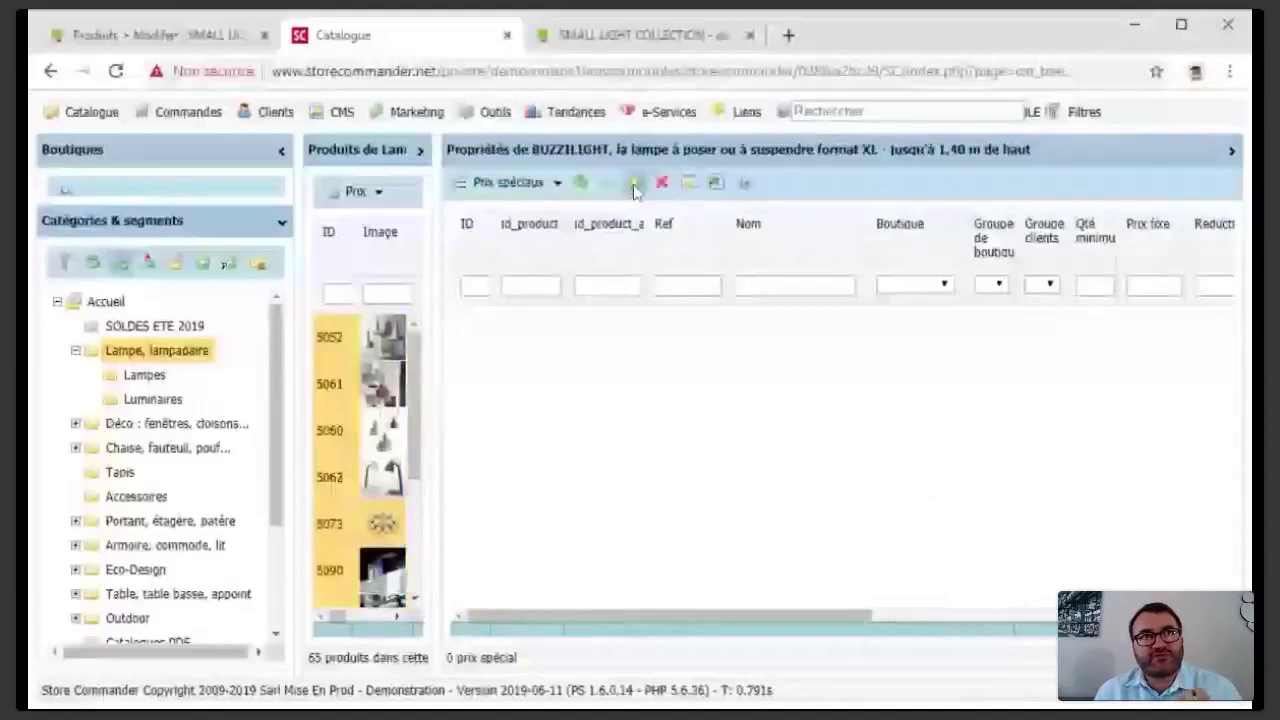
{"action": "left_click", "coordinate": [634, 185]}
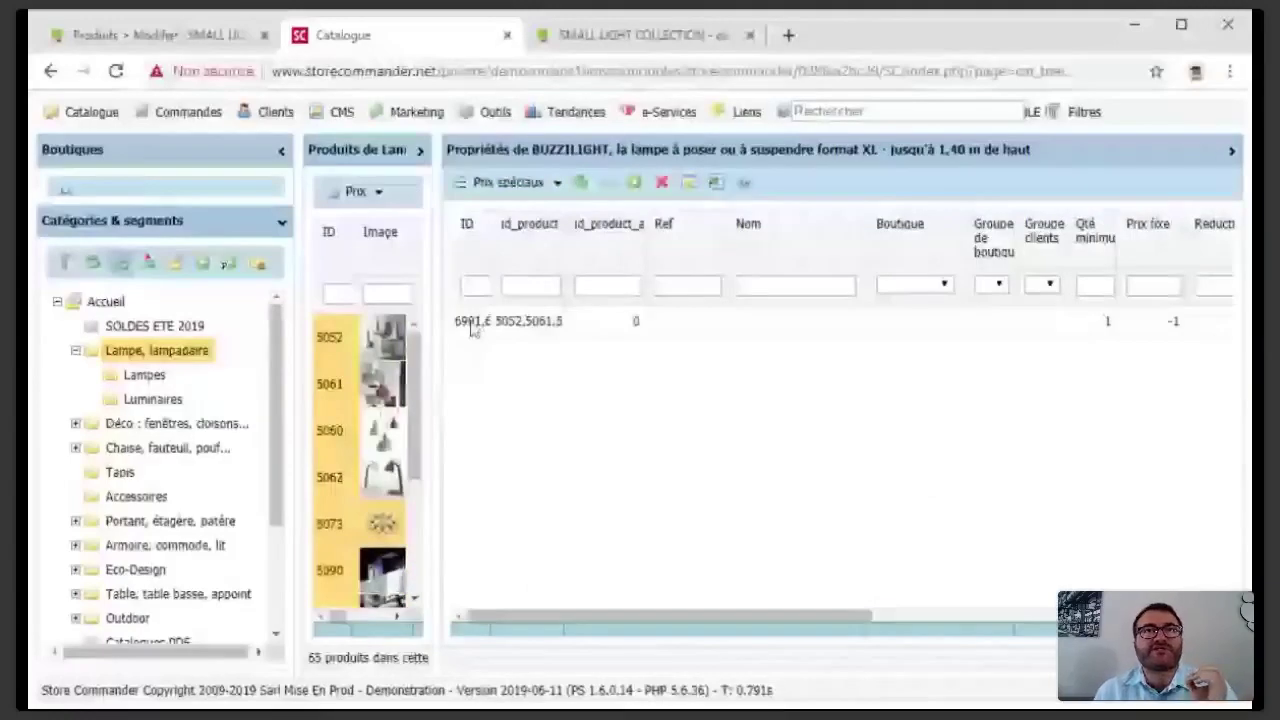
{"action": "left_click", "coordinate": [892, 618]}
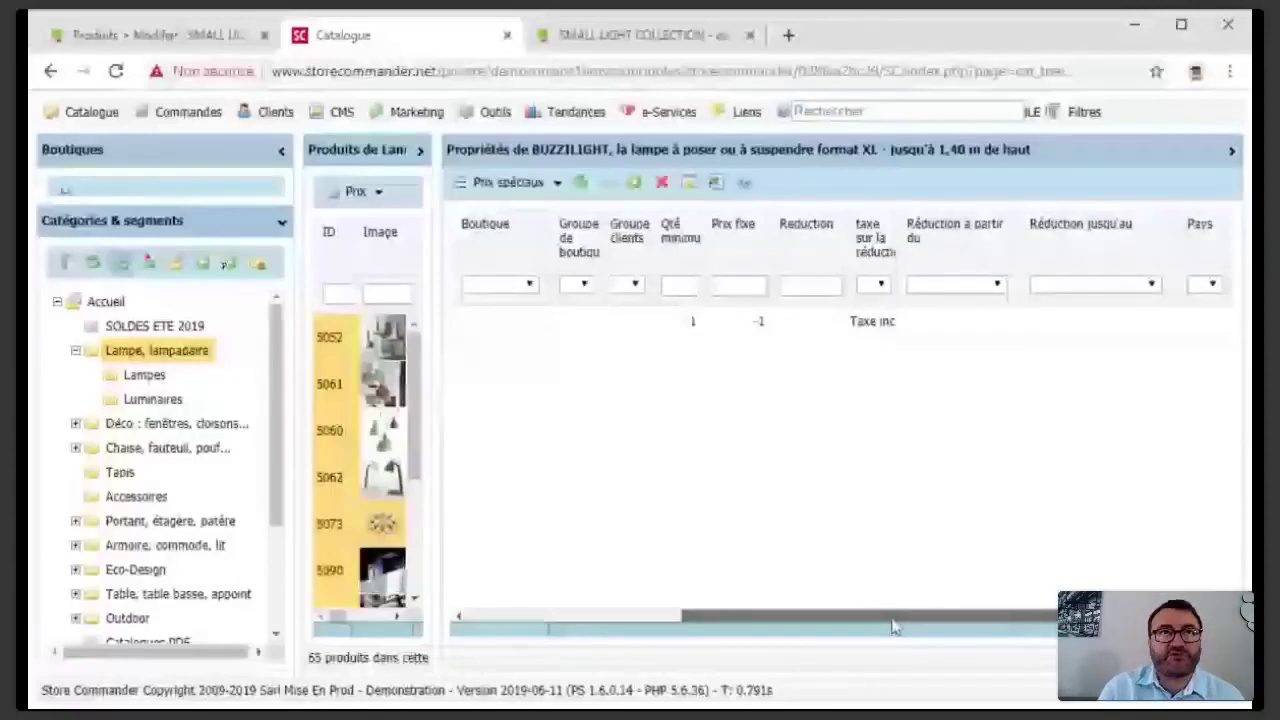
{"action": "double_click", "coordinate": [810, 321]}
{"action": "type", "text": "25"}
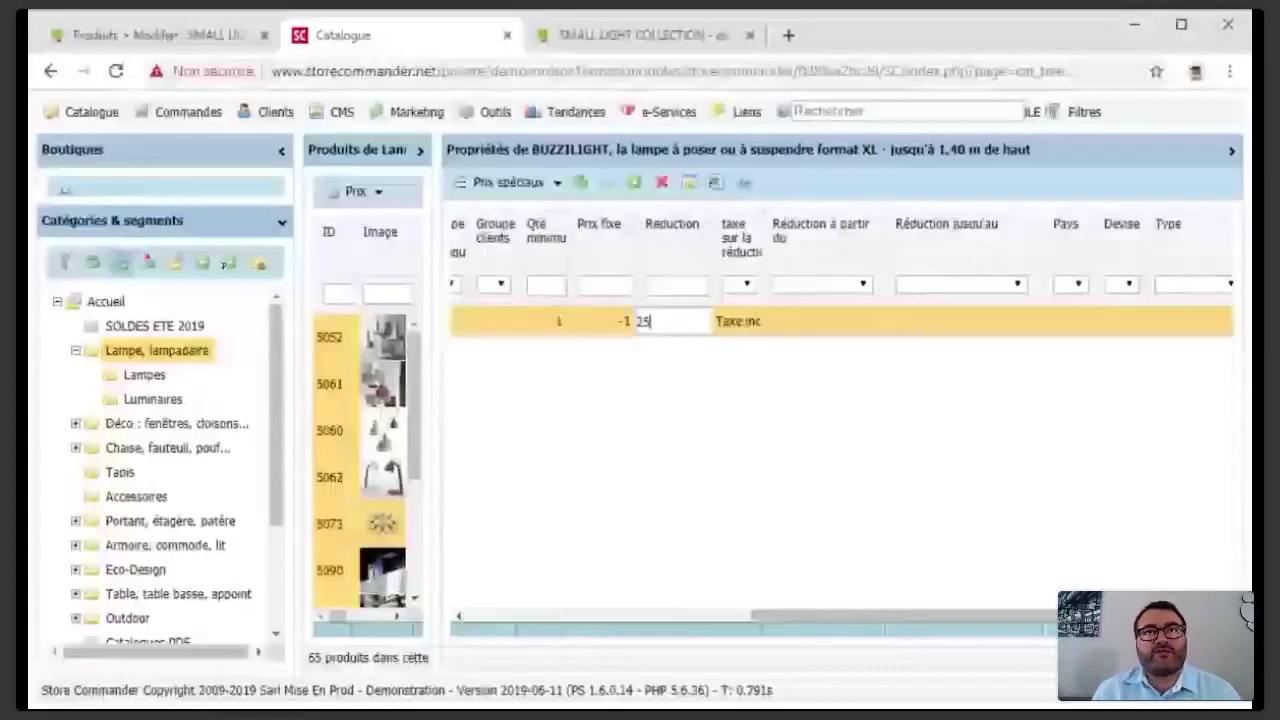
{"action": "key", "text": "Tab"}
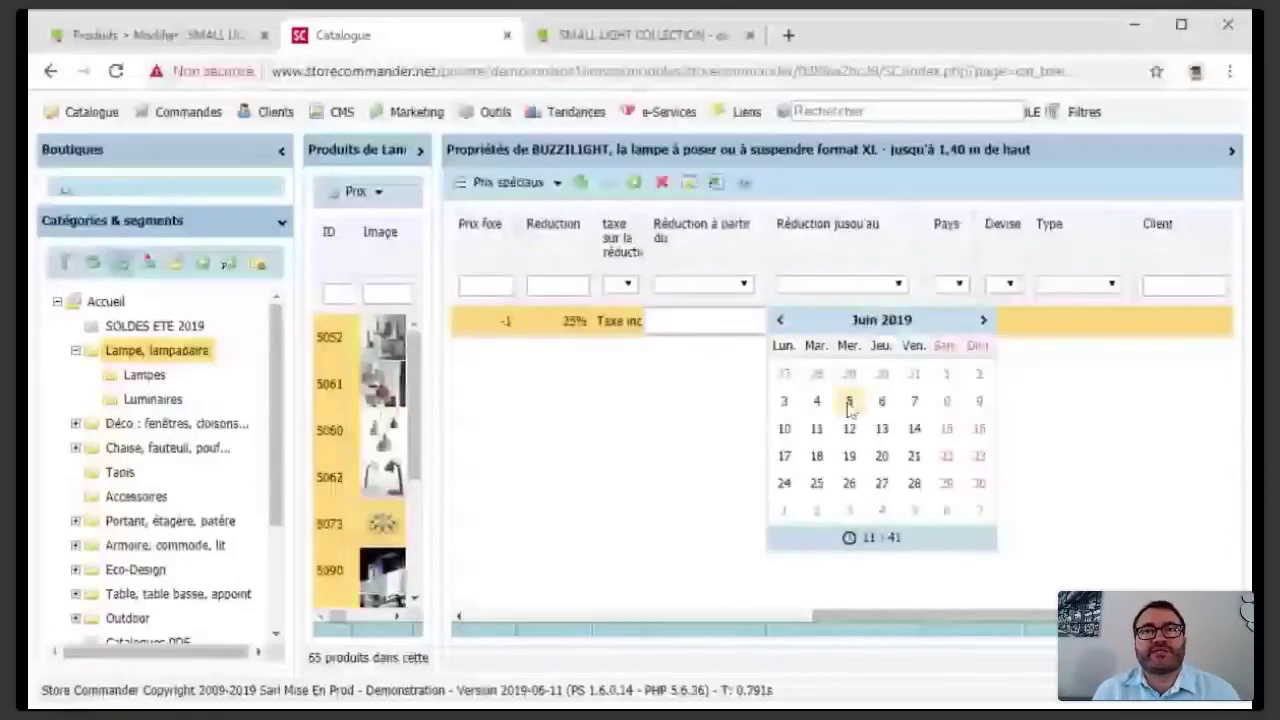
{"action": "left_click", "coordinate": [849, 483]}
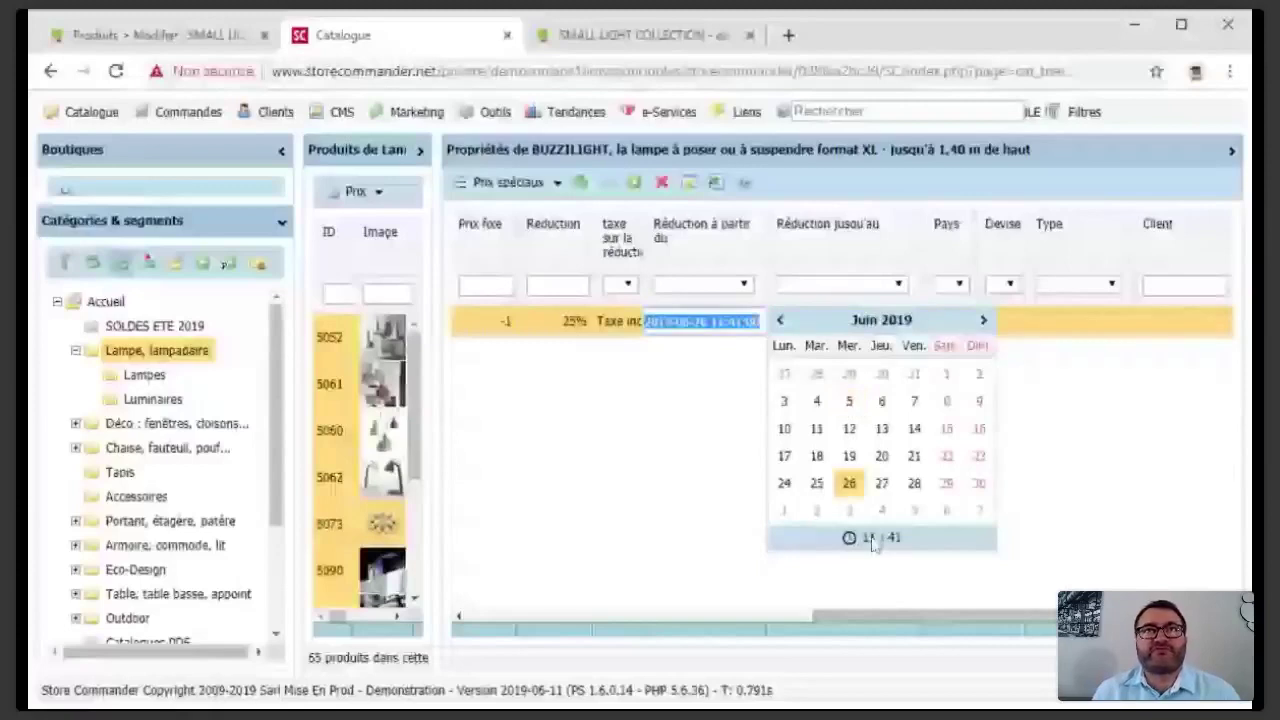
{"action": "left_click", "coordinate": [812, 384]}
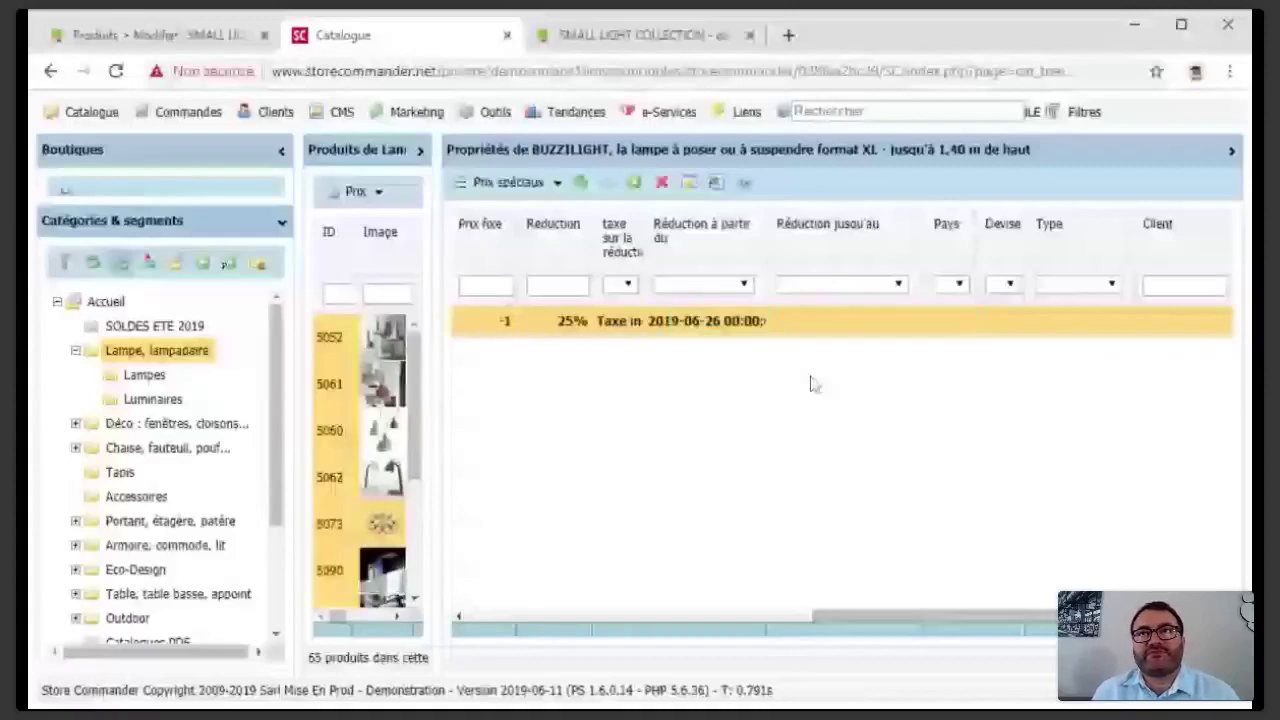
{"action": "left_click", "coordinate": [845, 320]}
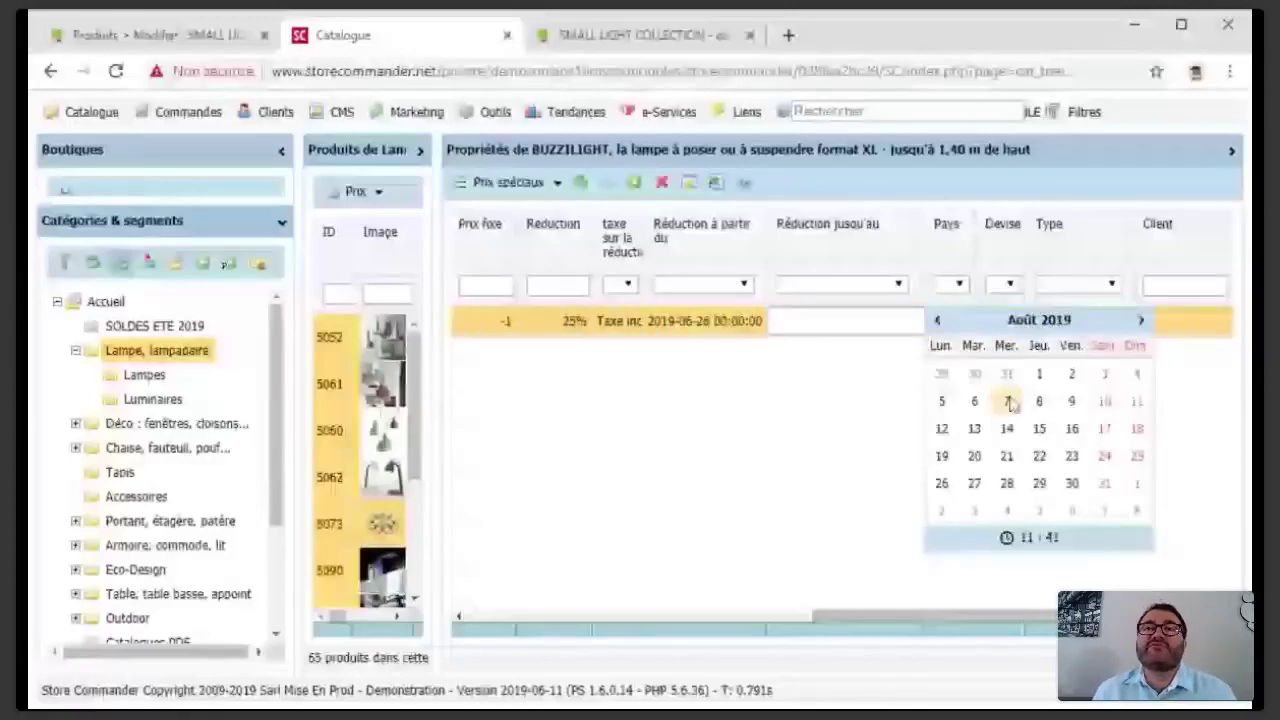
{"action": "left_click", "coordinate": [1008, 401]}
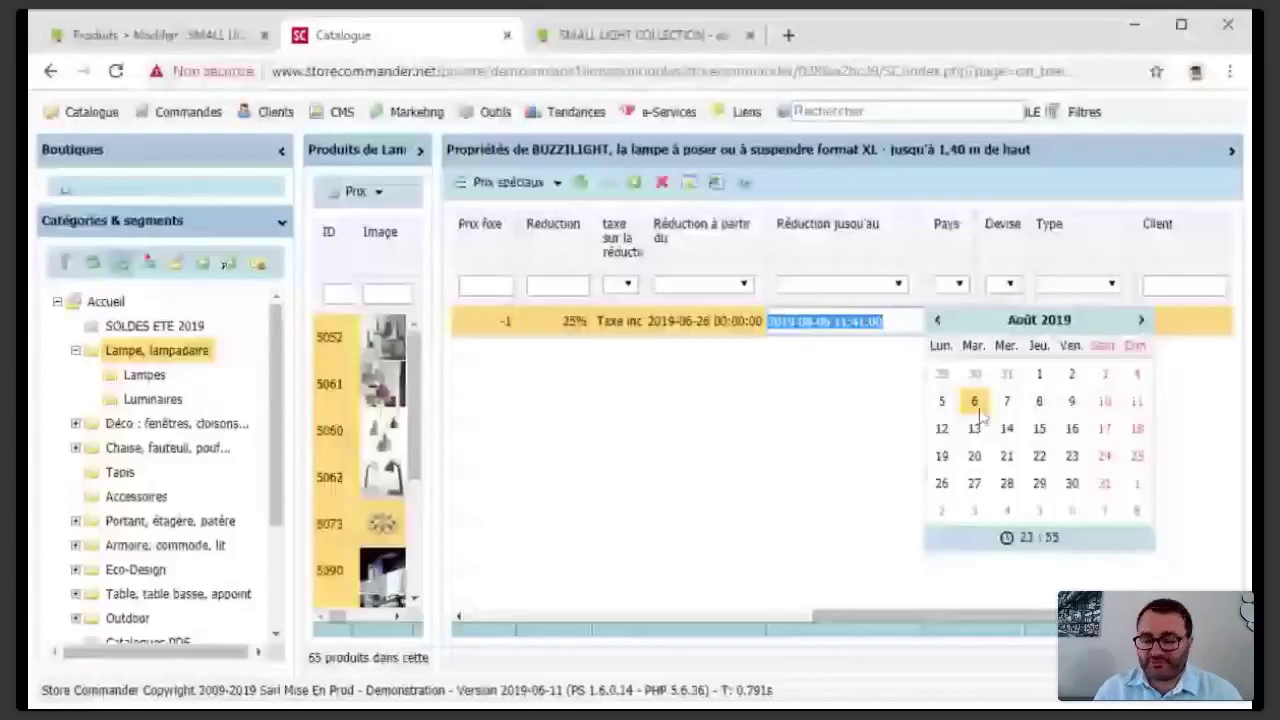
{"action": "left_click", "coordinate": [975, 404]}
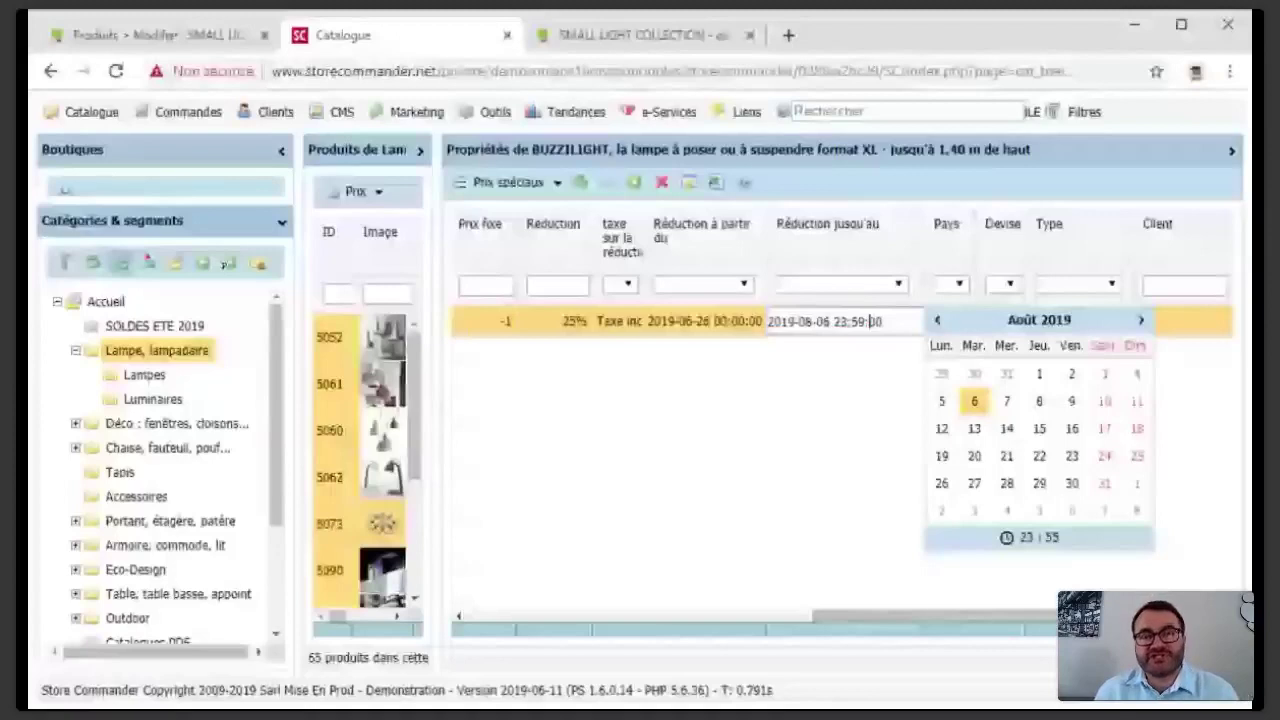
{"action": "left_click", "coordinate": [570, 497]}
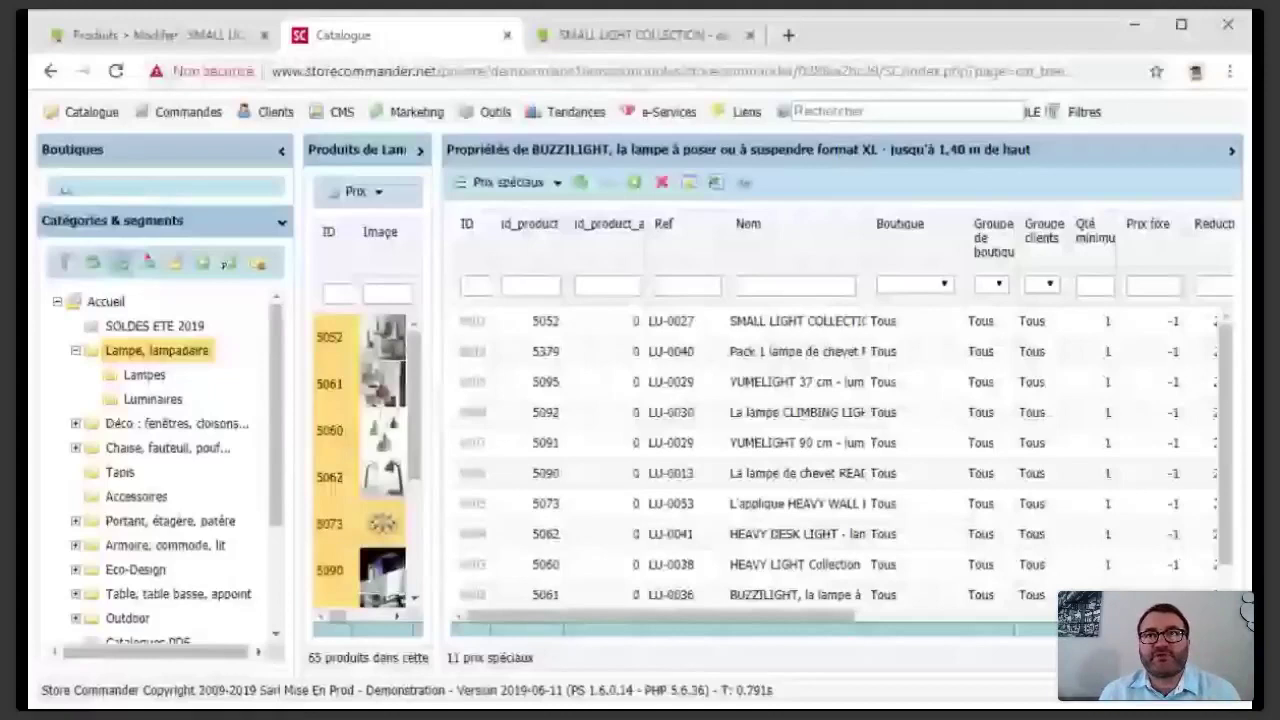
{"action": "scroll", "coordinate": [840, 450], "scroll_direction": "right", "scroll_amount": 5}
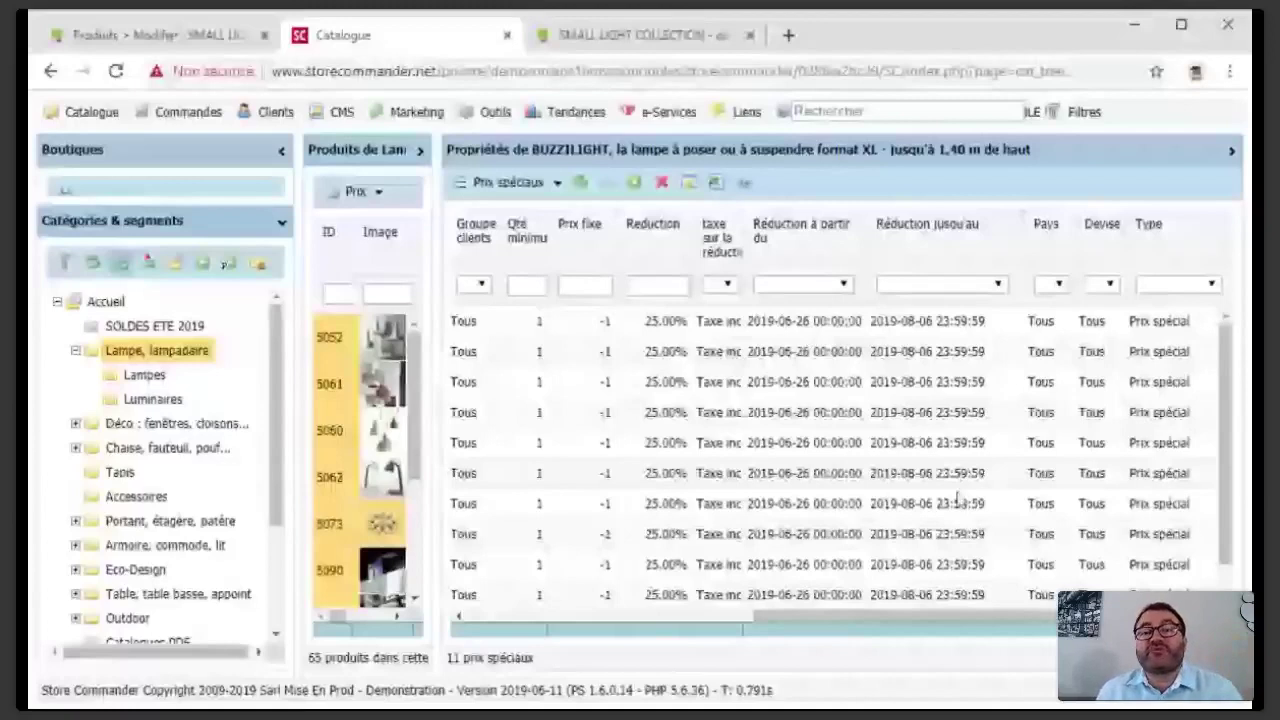
{"action": "scroll", "coordinate": [930, 420], "scroll_direction": "left", "scroll_amount": 2}
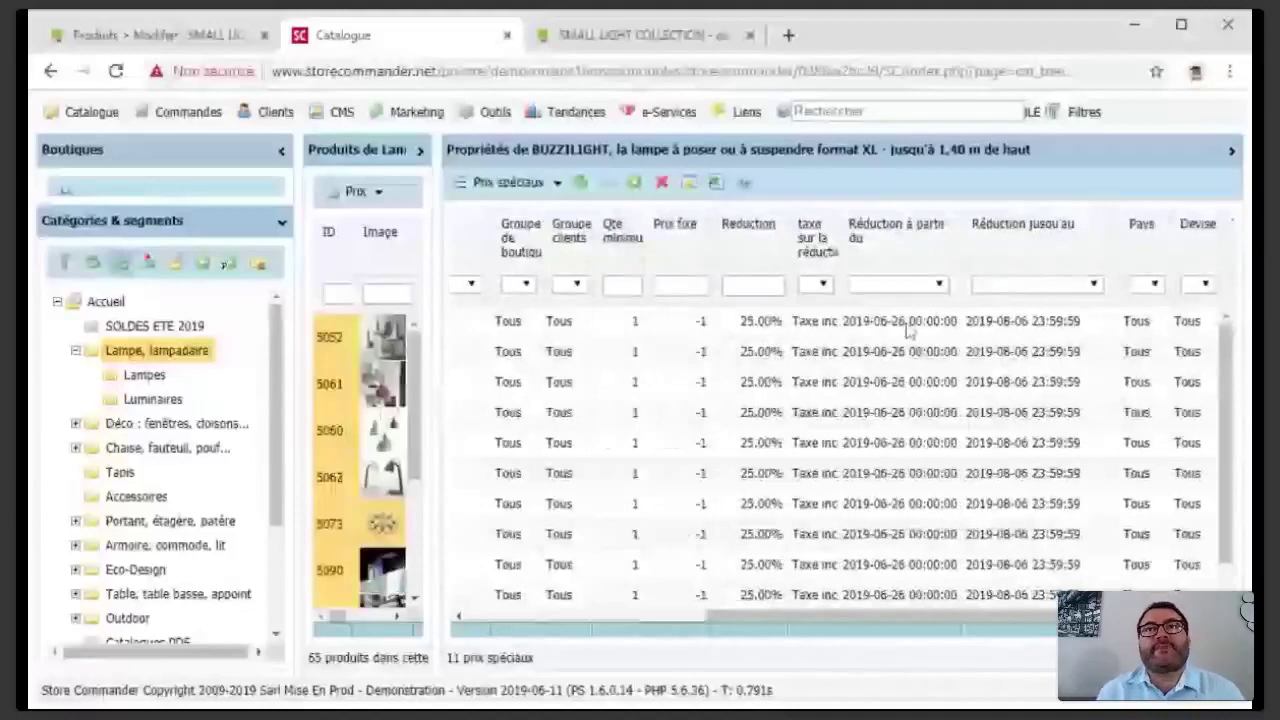
{"action": "left_click", "coordinate": [908, 328]}
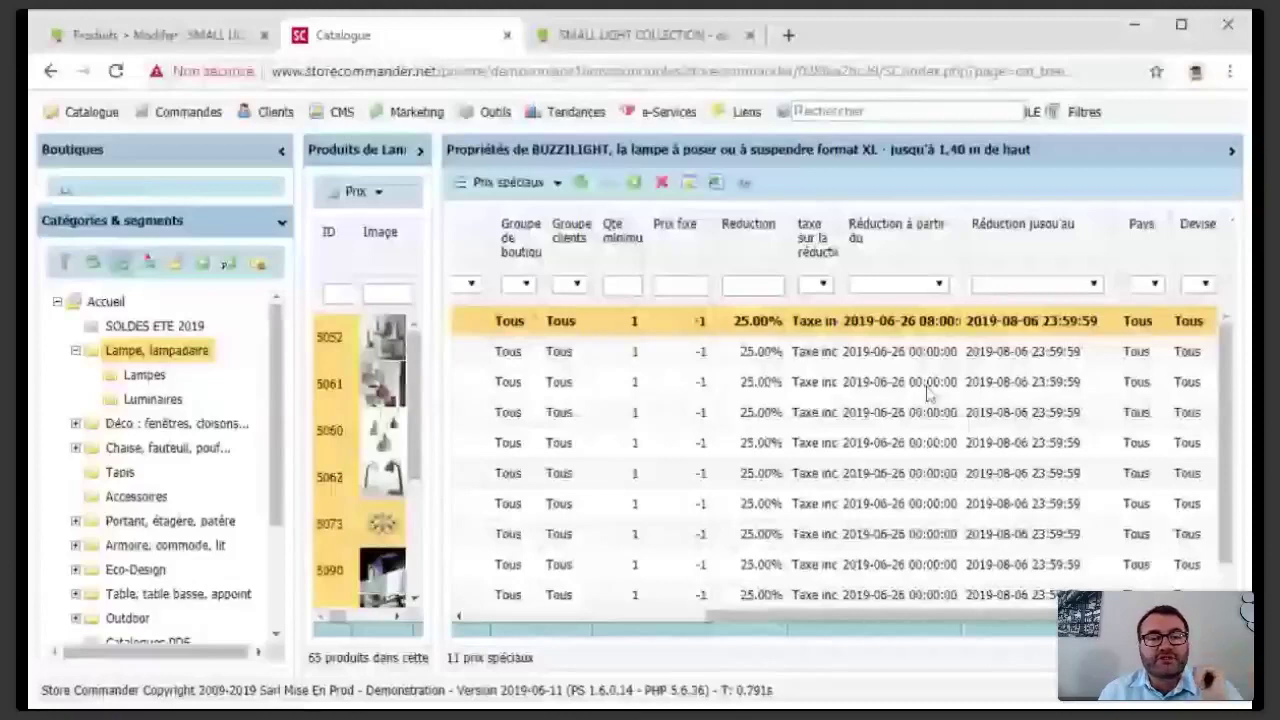
{"action": "right_click", "coordinate": [906, 326]}
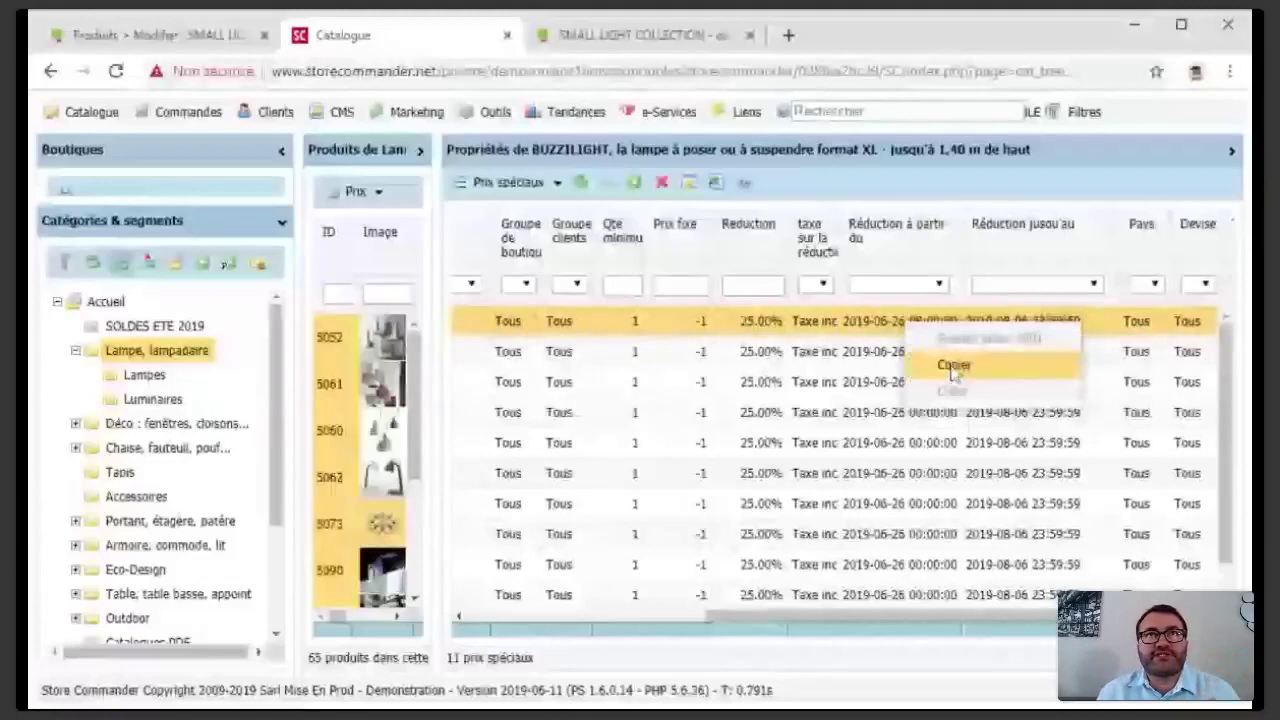
{"action": "left_click", "coordinate": [953, 368]}
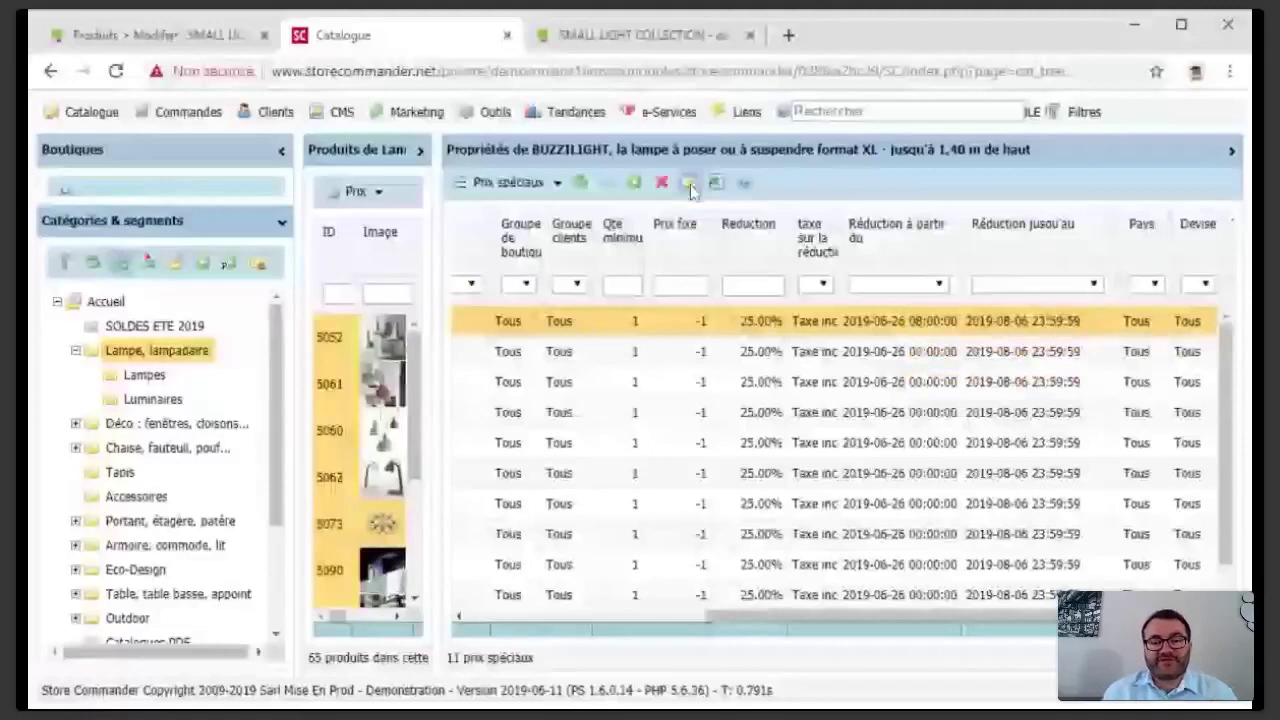
{"action": "left_click", "coordinate": [690, 184]}
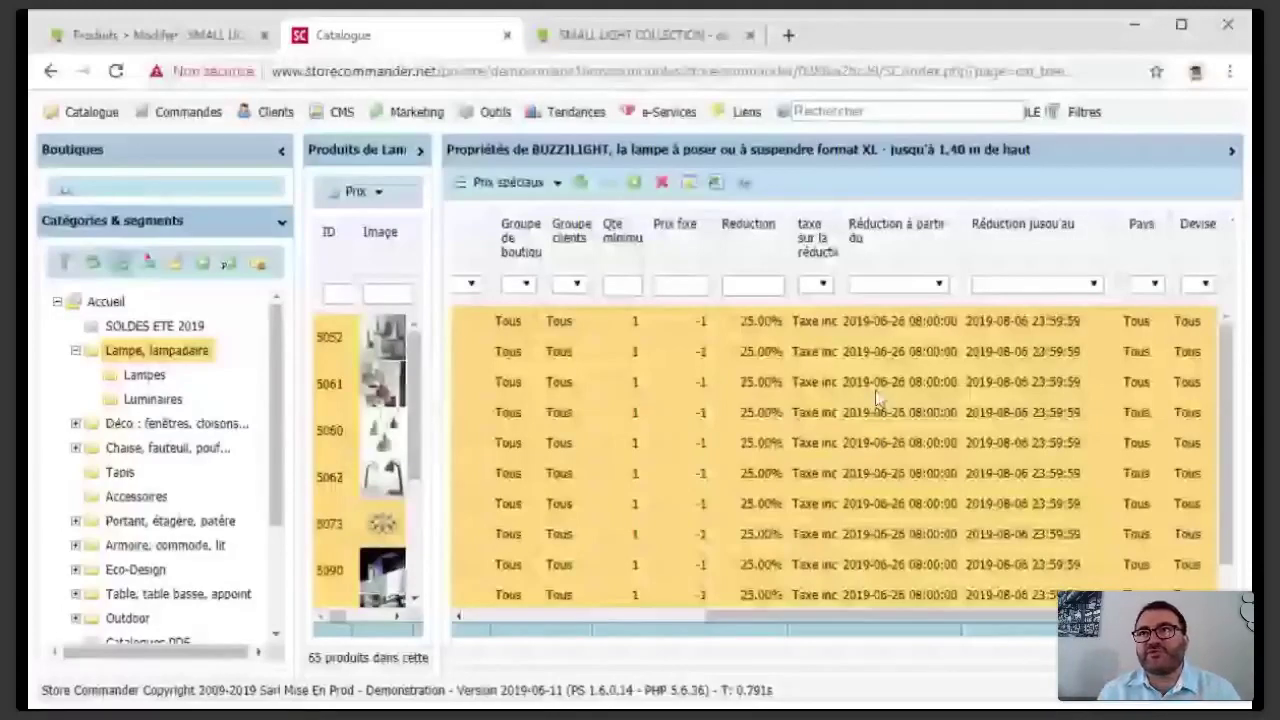
Hide the special prices panel to show the selected Black&Blum products with their price columns at full width
{"action": "scroll", "coordinate": [876, 397], "scroll_direction": "left", "scroll_amount": 5}
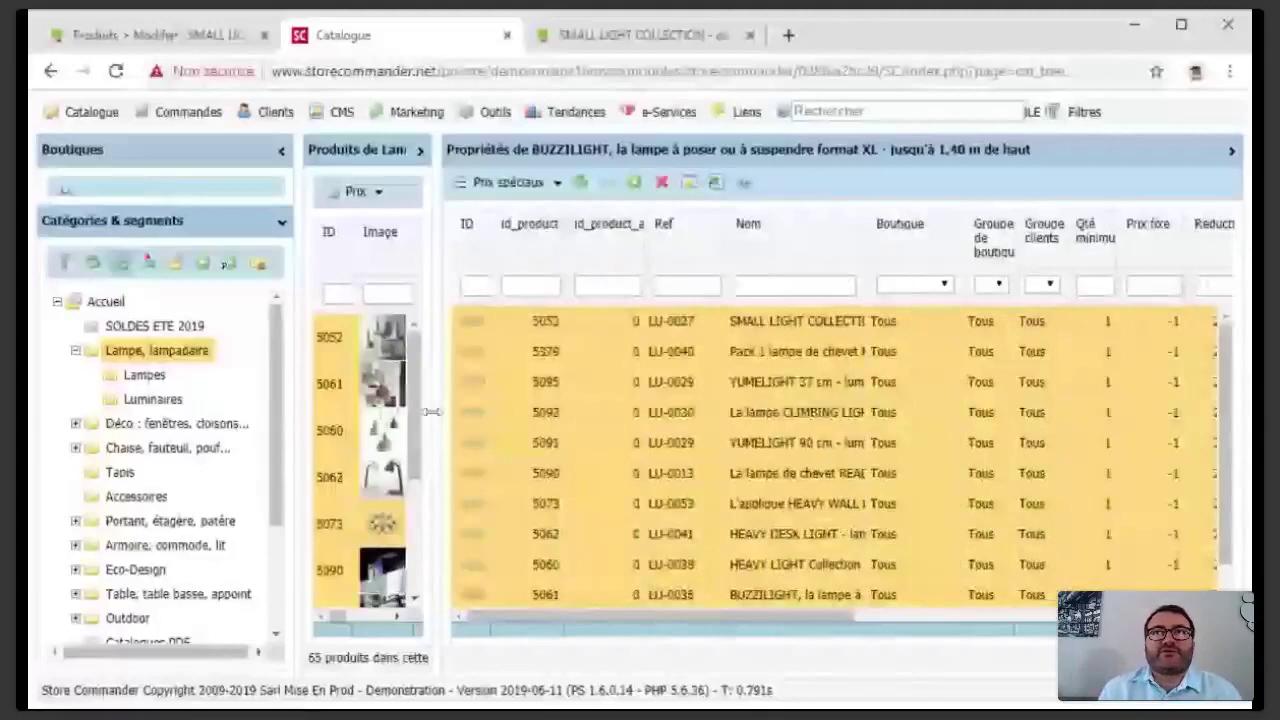
{"action": "left_click", "coordinate": [1232, 151]}
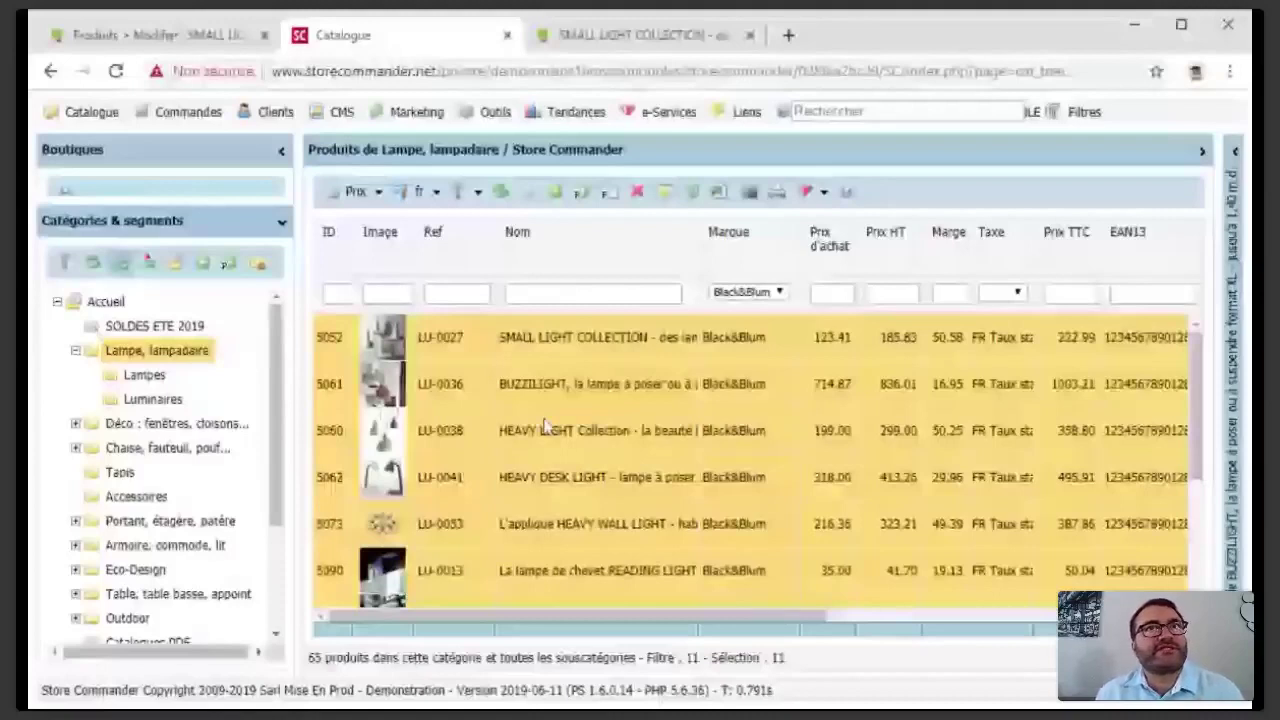
{"action": "left_click", "coordinate": [694, 194]}
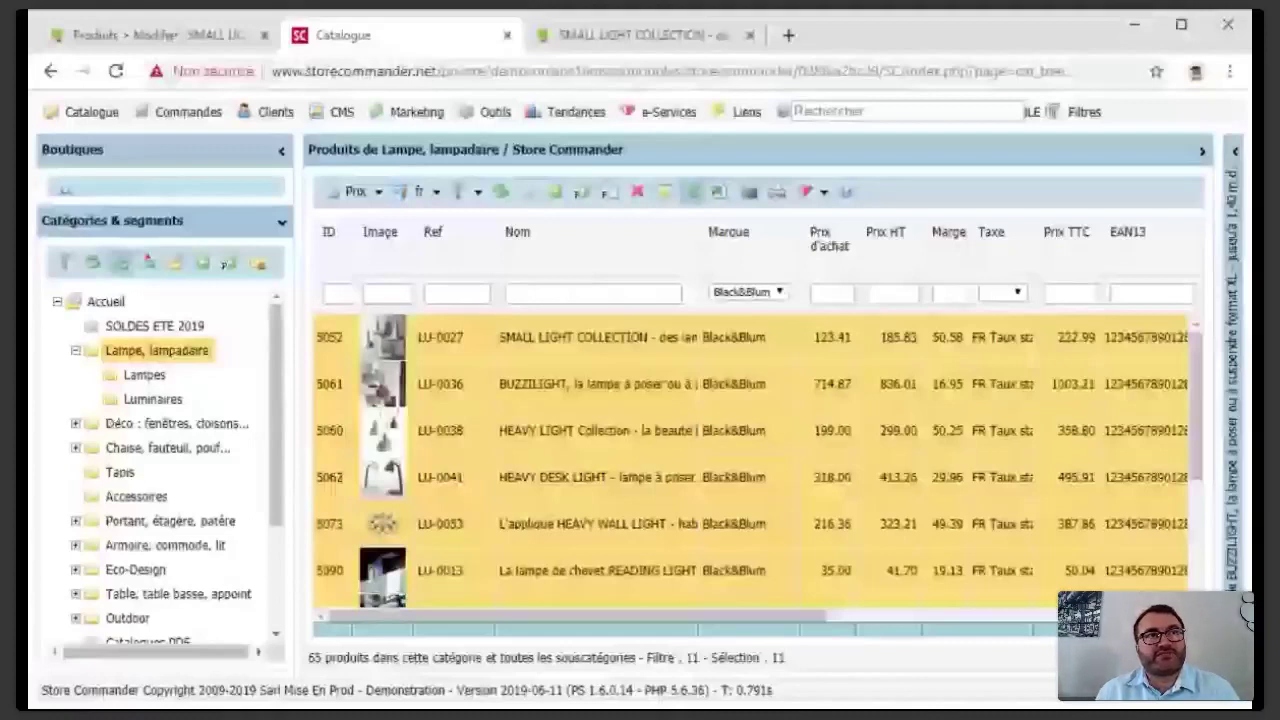
Assign the selected Black&Blum lamps to the SOLDES ETE 2019 category and display that category's products
{"action": "left_click_drag", "start_coordinate": [560, 383], "coordinate": [172, 333]}
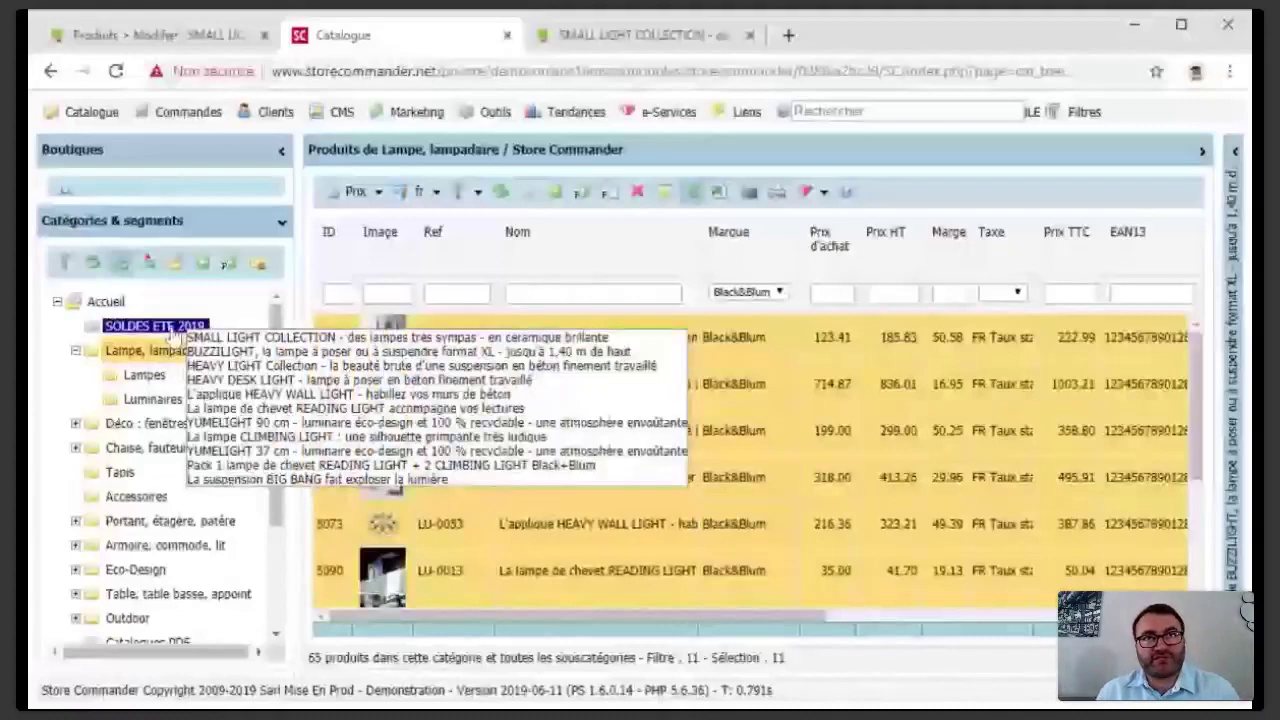
{"action": "left_click_drag", "start_coordinate": [172, 333], "coordinate": [172, 333]}
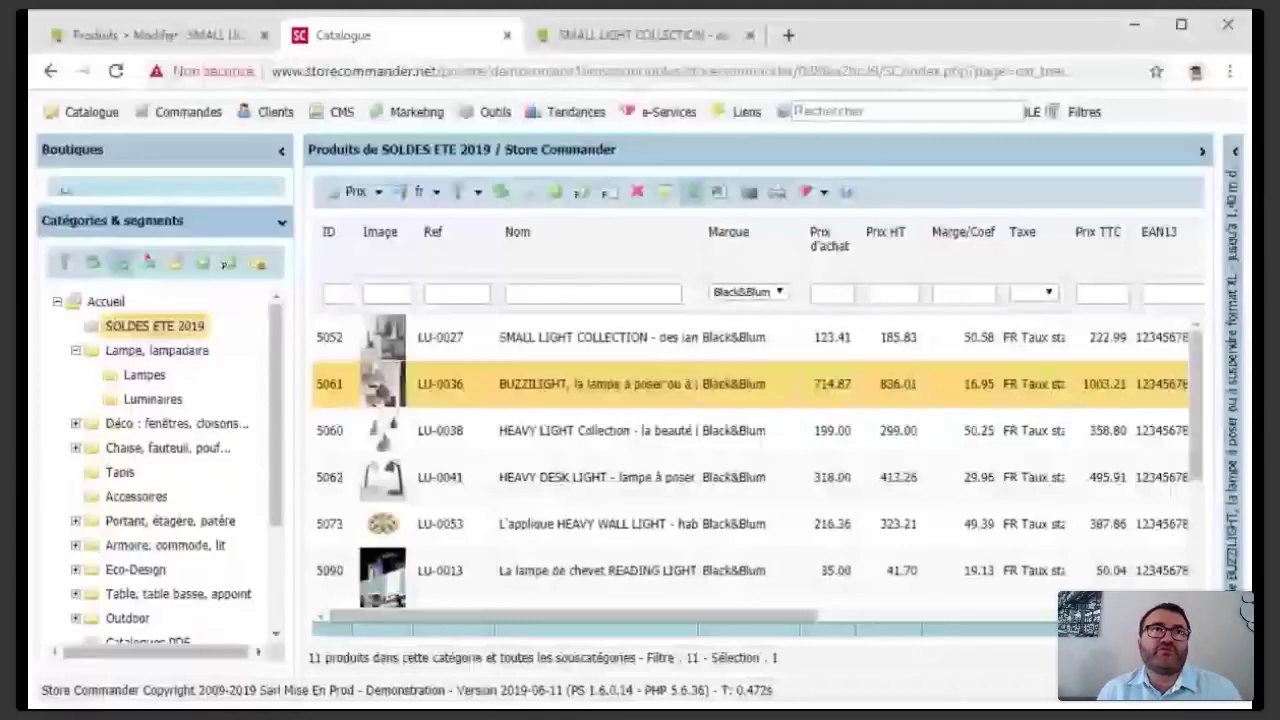
Open the Preferences window and filter its items by "marge"
{"action": "left_click", "coordinate": [495, 111]}
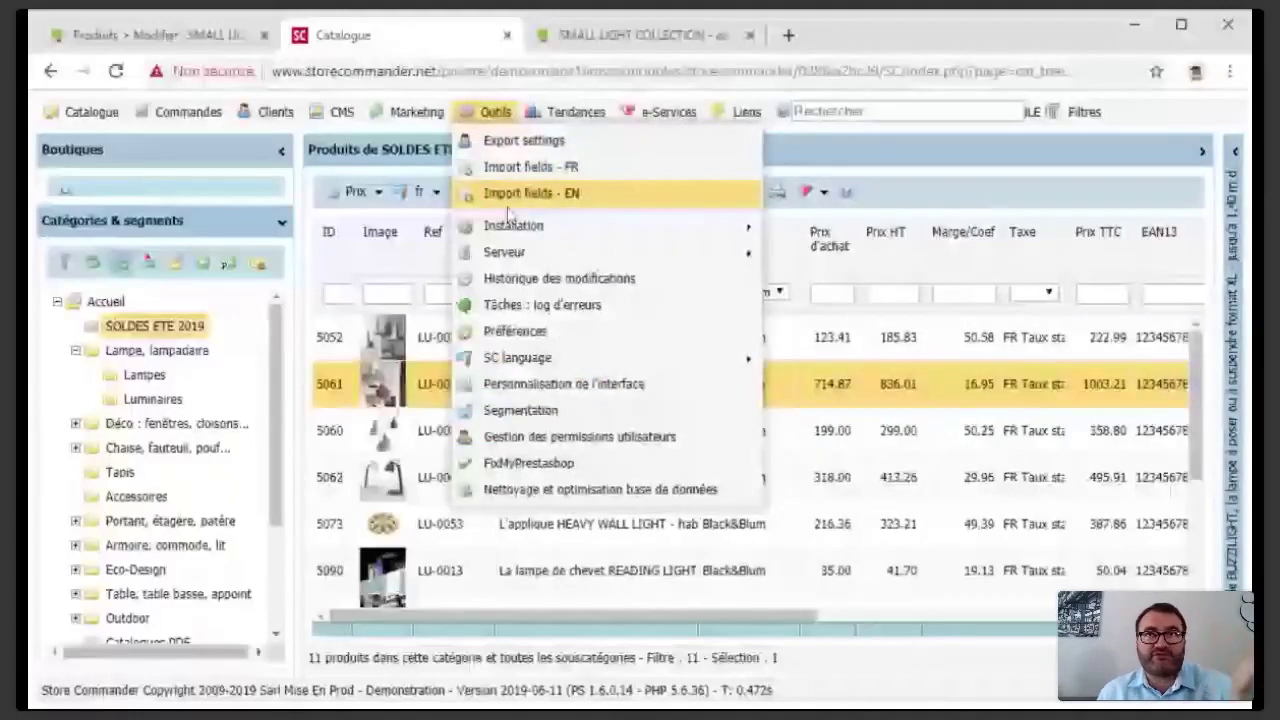
{"action": "left_click", "coordinate": [515, 331]}
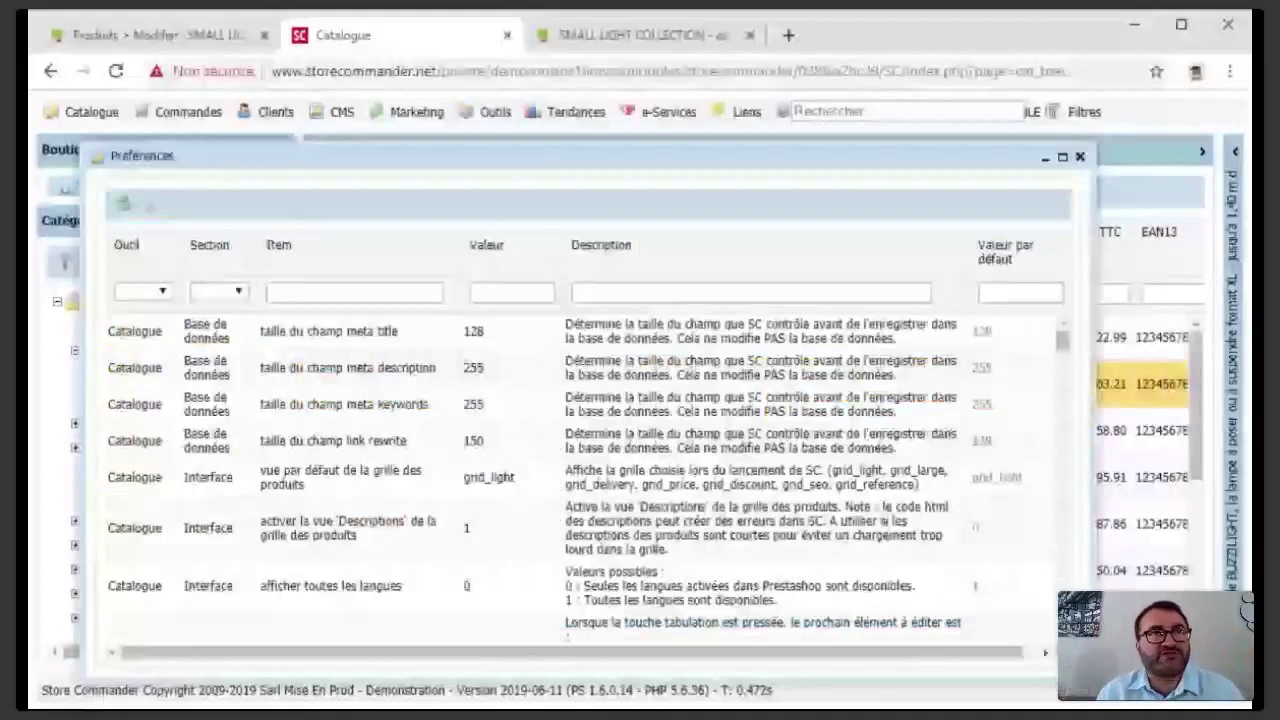
{"action": "type", "text": "marg"}
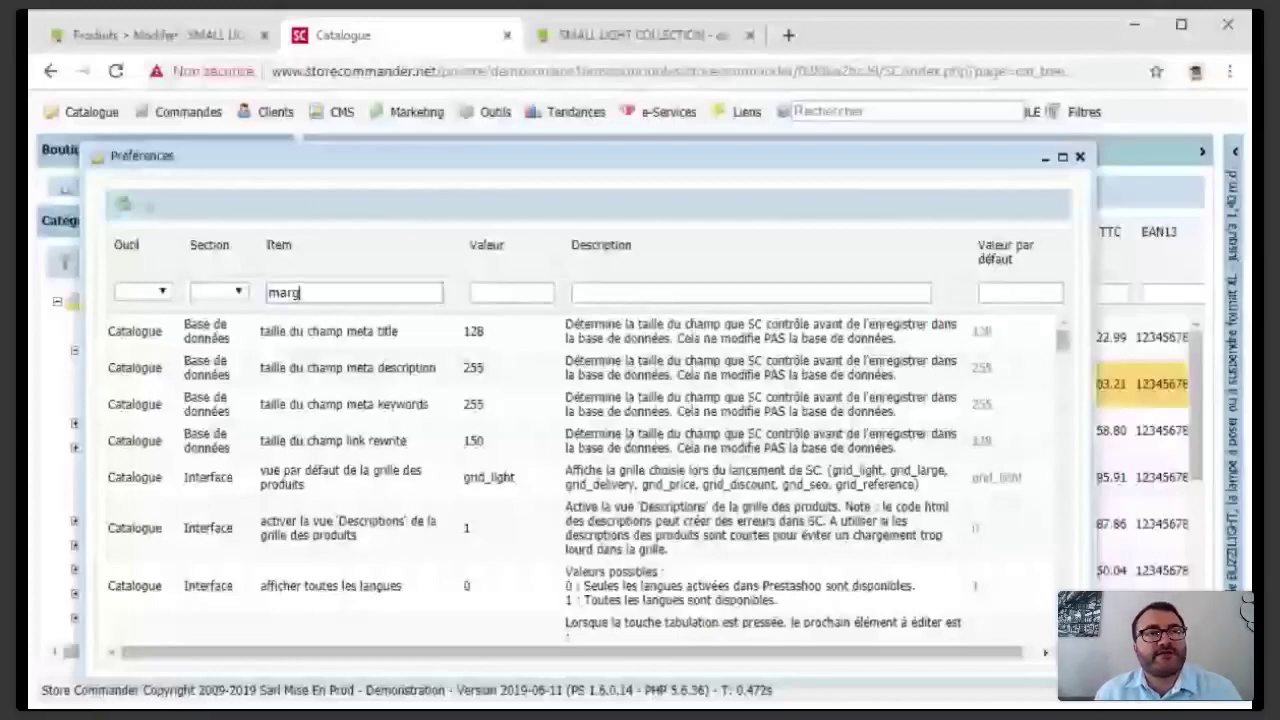
{"action": "type", "text": "e"}
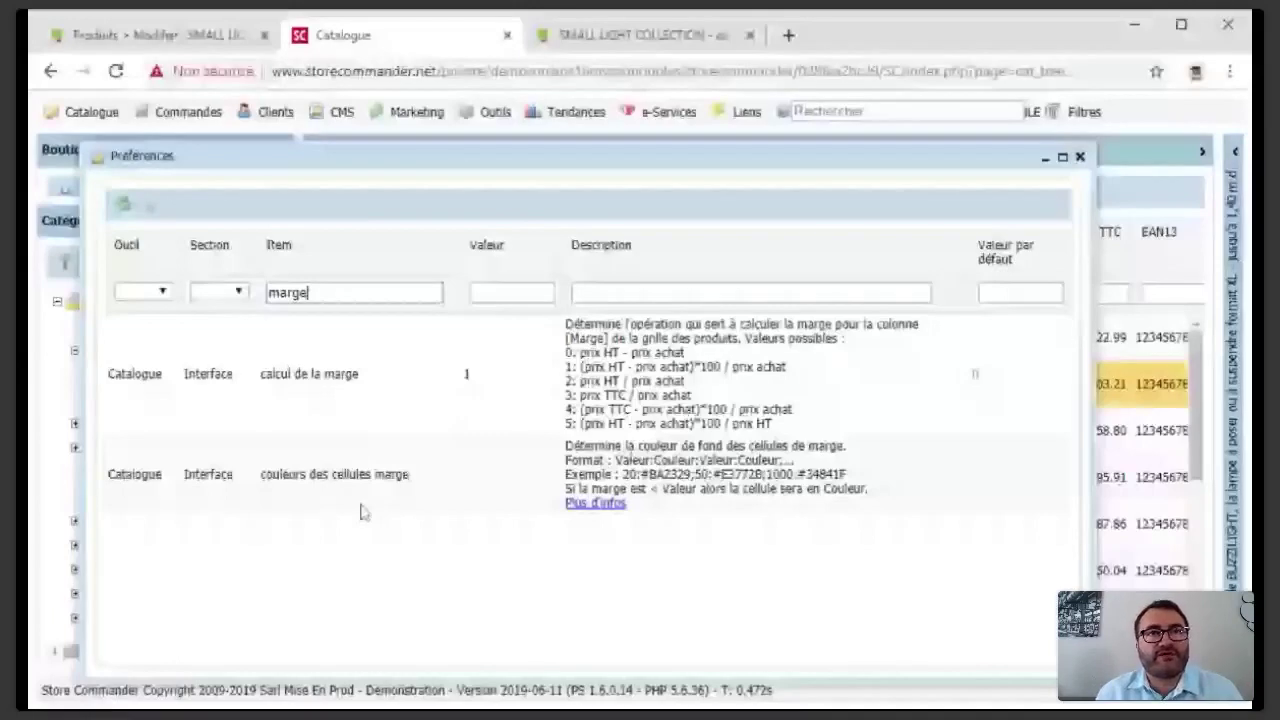
Set the "couleurs des cellules marge" preference to 20:#BA2329
{"action": "double_click", "coordinate": [502, 472]}
{"action": "type", "text": "20"}
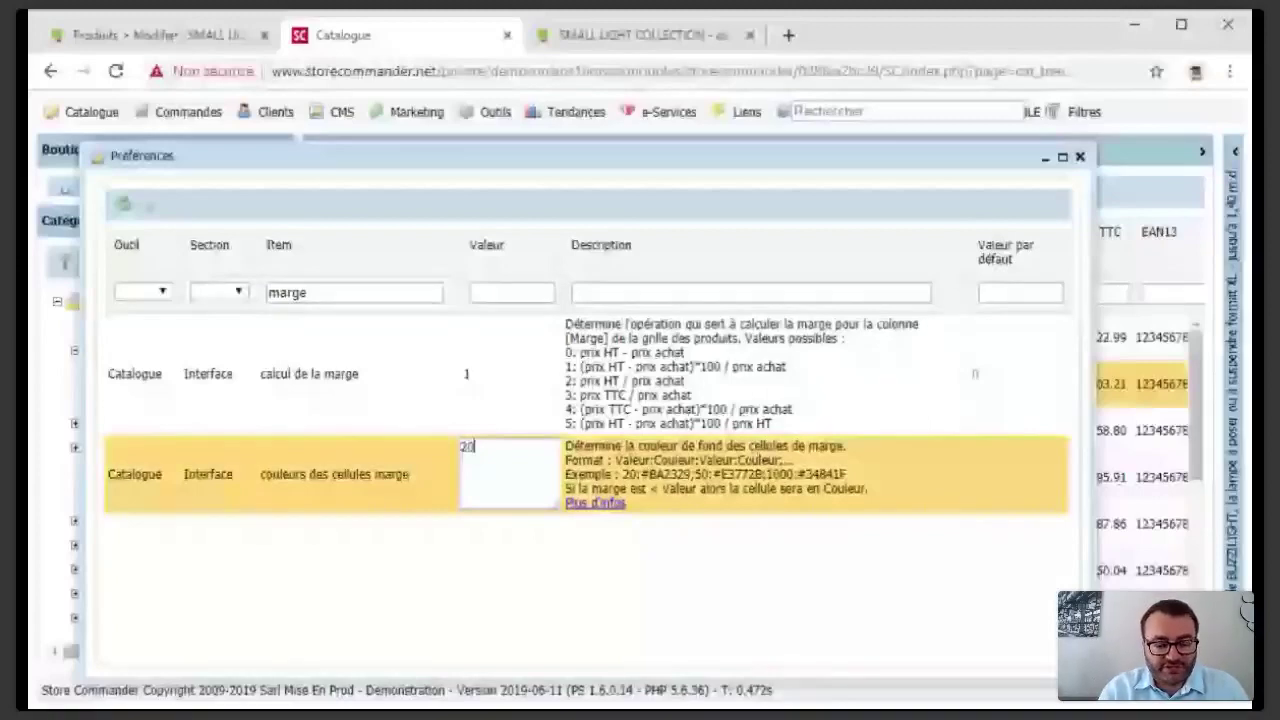
{"action": "type", "text": ":#BA"}
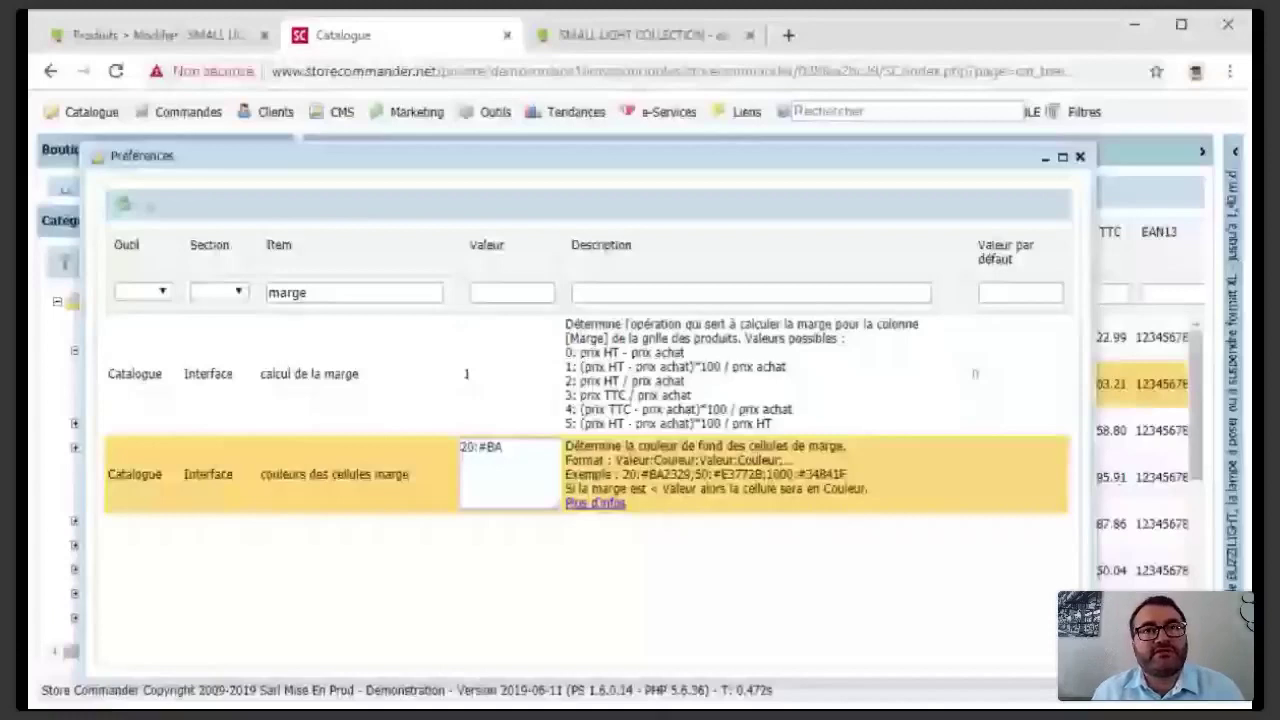
{"action": "type", "text": "2329"}
{"action": "key", "text": "Return"}
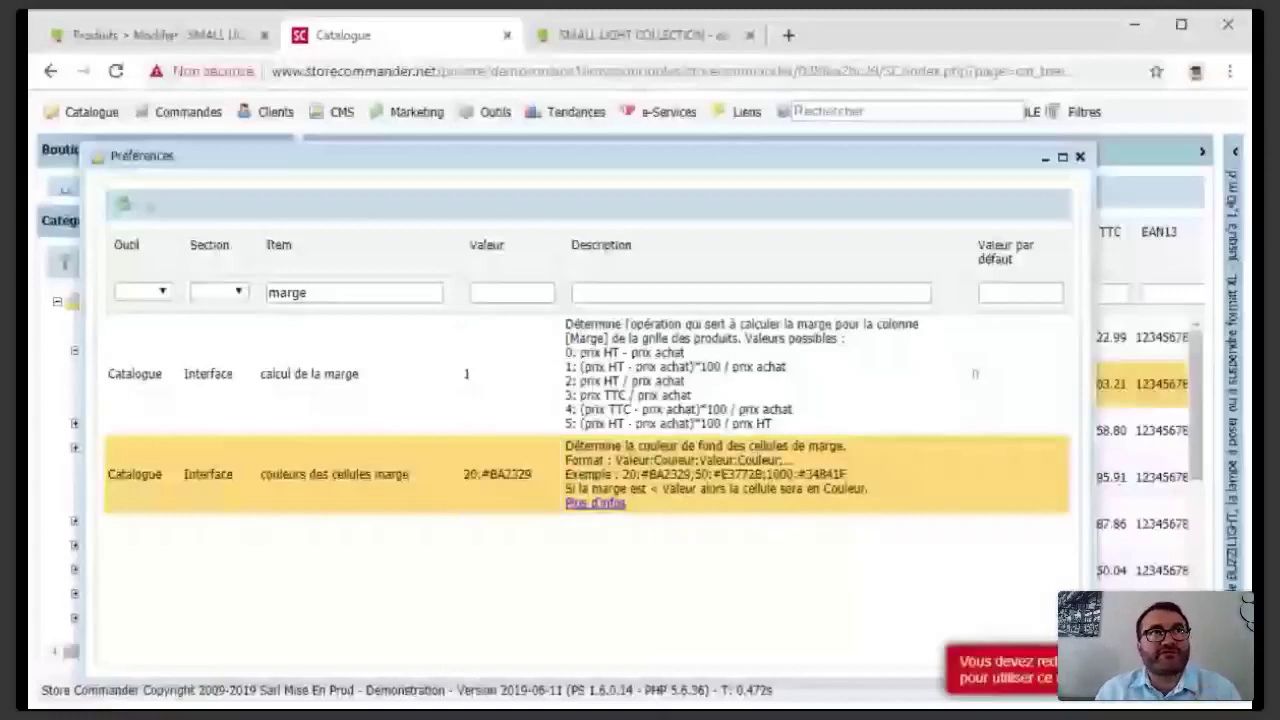
Reload the catalogue and examine the margin cell colours of the SOLDES ETE 2019 products
{"action": "left_click", "coordinate": [116, 72]}
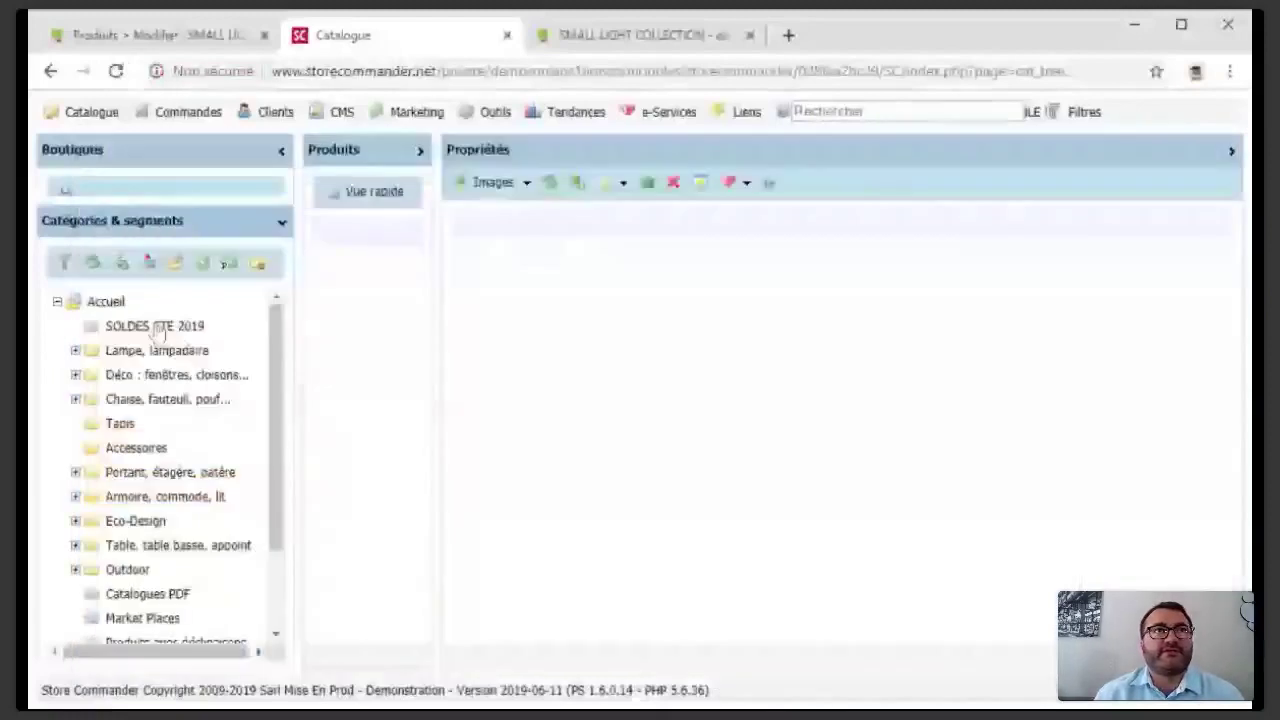
{"action": "left_click", "coordinate": [155, 328]}
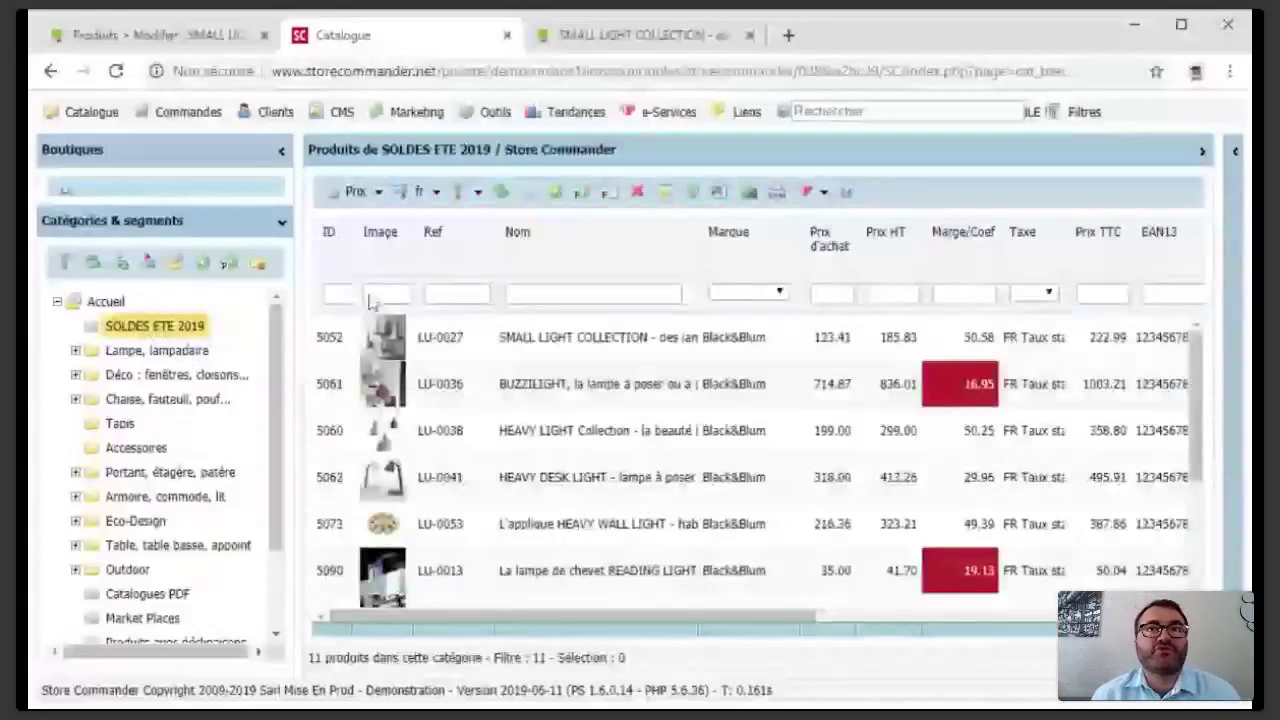
{"action": "scroll", "coordinate": [965, 538], "scroll_direction": "down", "scroll_amount": 3}
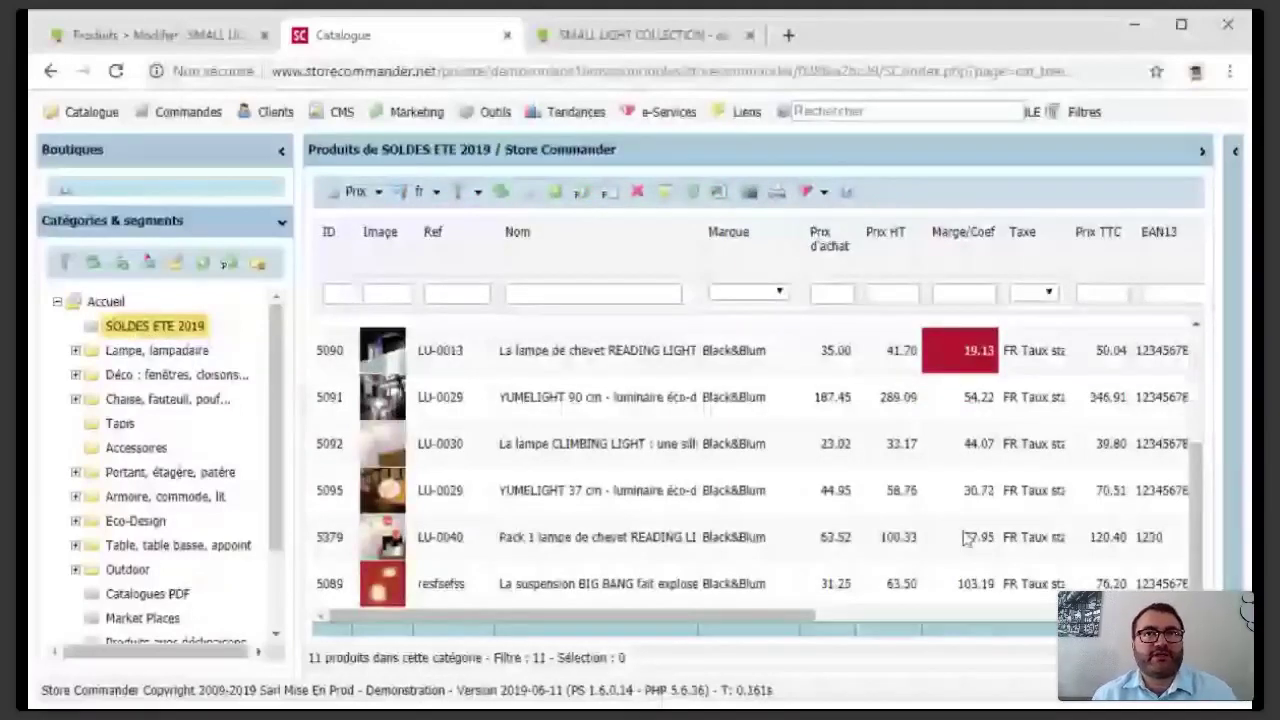
{"action": "scroll", "coordinate": [965, 538], "scroll_direction": "up", "scroll_amount": 3}
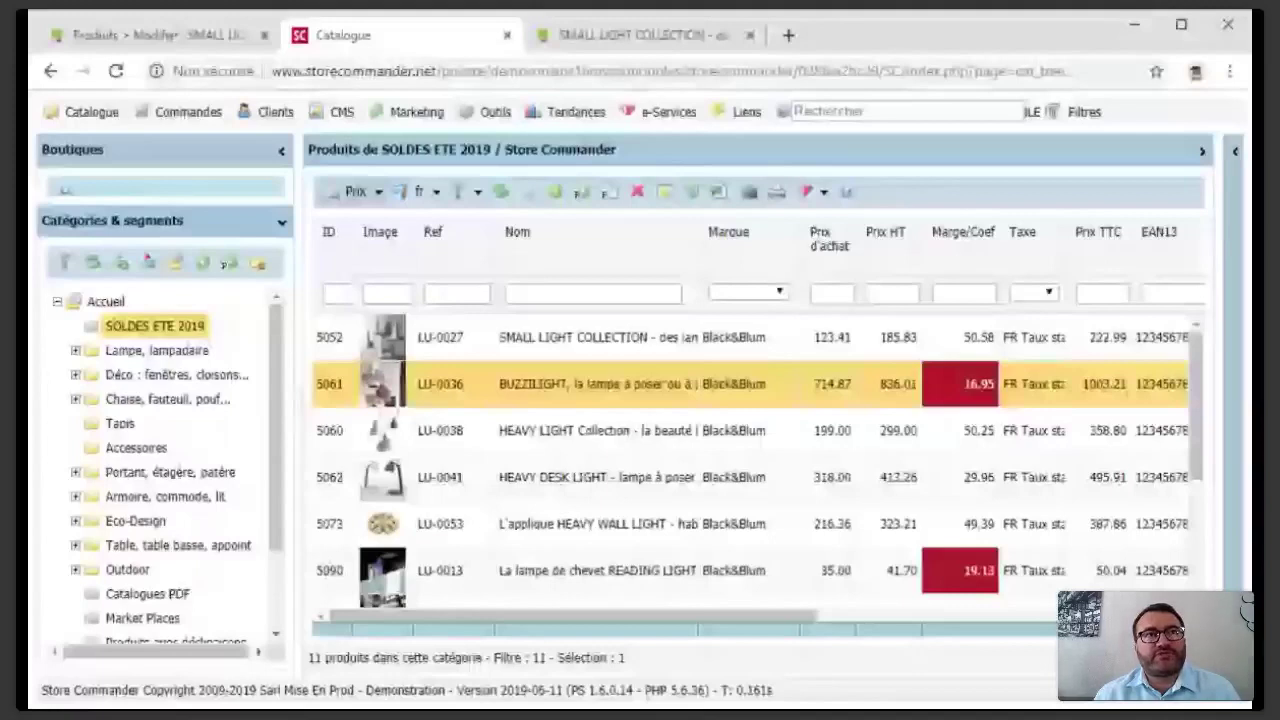
Switch the product grid to the Promotions view and examine the reduction amounts, percentages and dates
{"action": "left_click", "coordinate": [358, 191]}
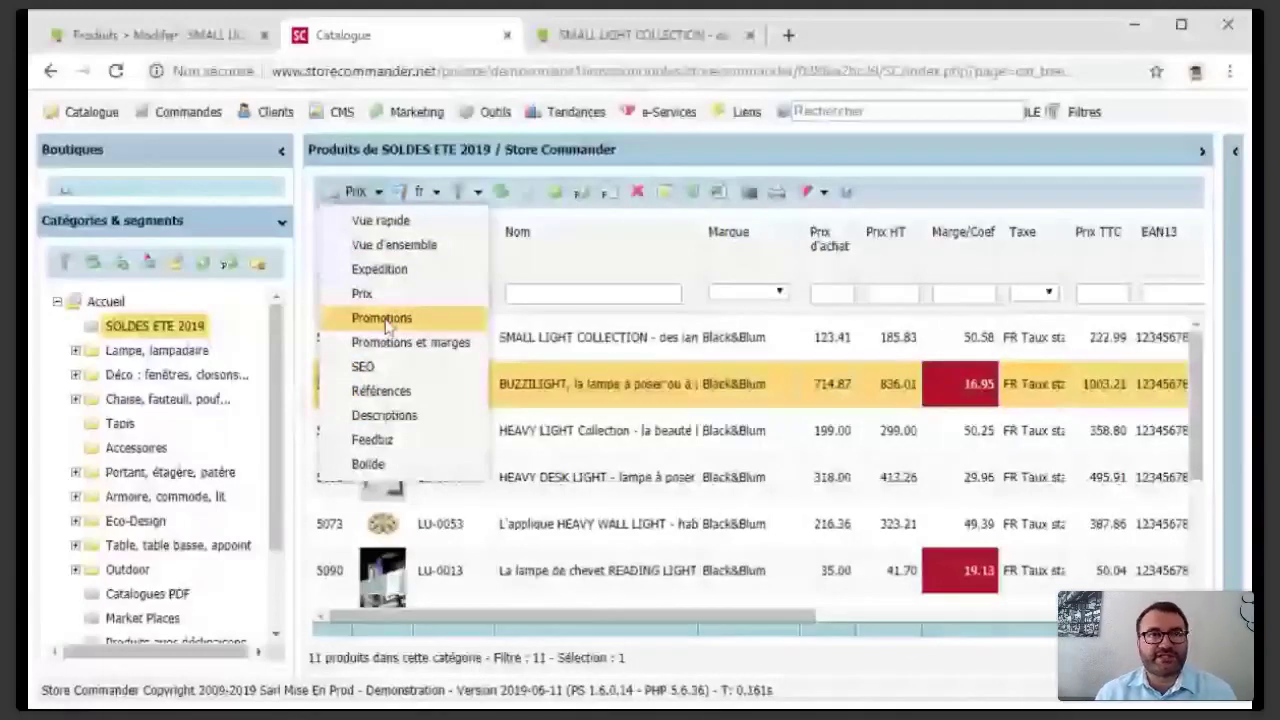
{"action": "left_click", "coordinate": [381, 318]}
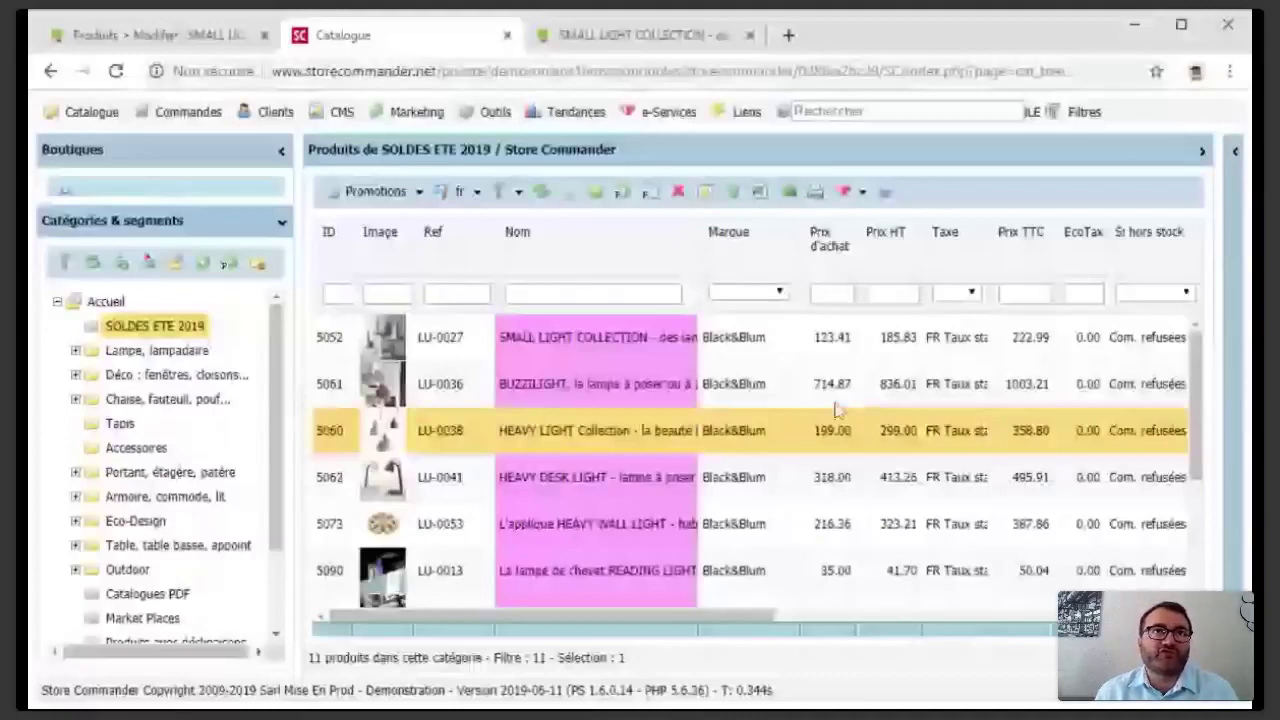
{"action": "scroll", "coordinate": [594, 450], "scroll_direction": "right", "scroll_amount": 5}
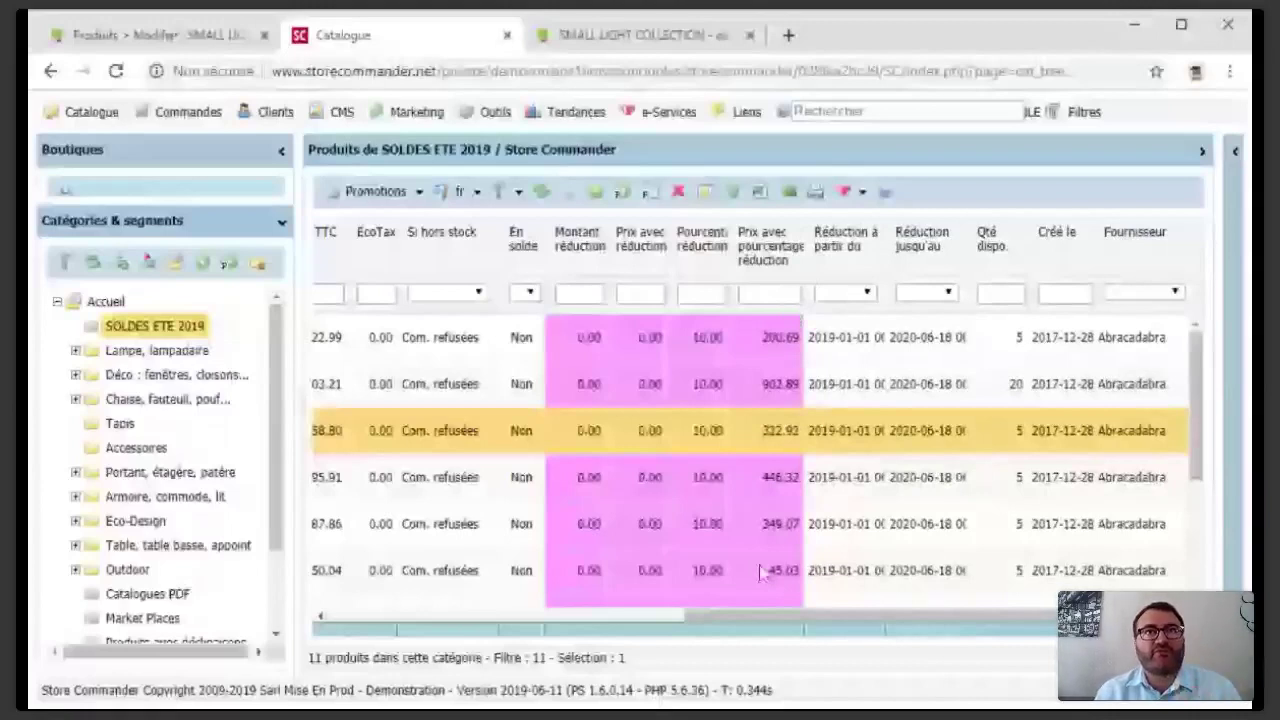
Switch the product grid to the Promotions et marges view and sort it by percentage margin after reduction
{"action": "scroll", "coordinate": [700, 540], "scroll_direction": "left", "scroll_amount": 10}
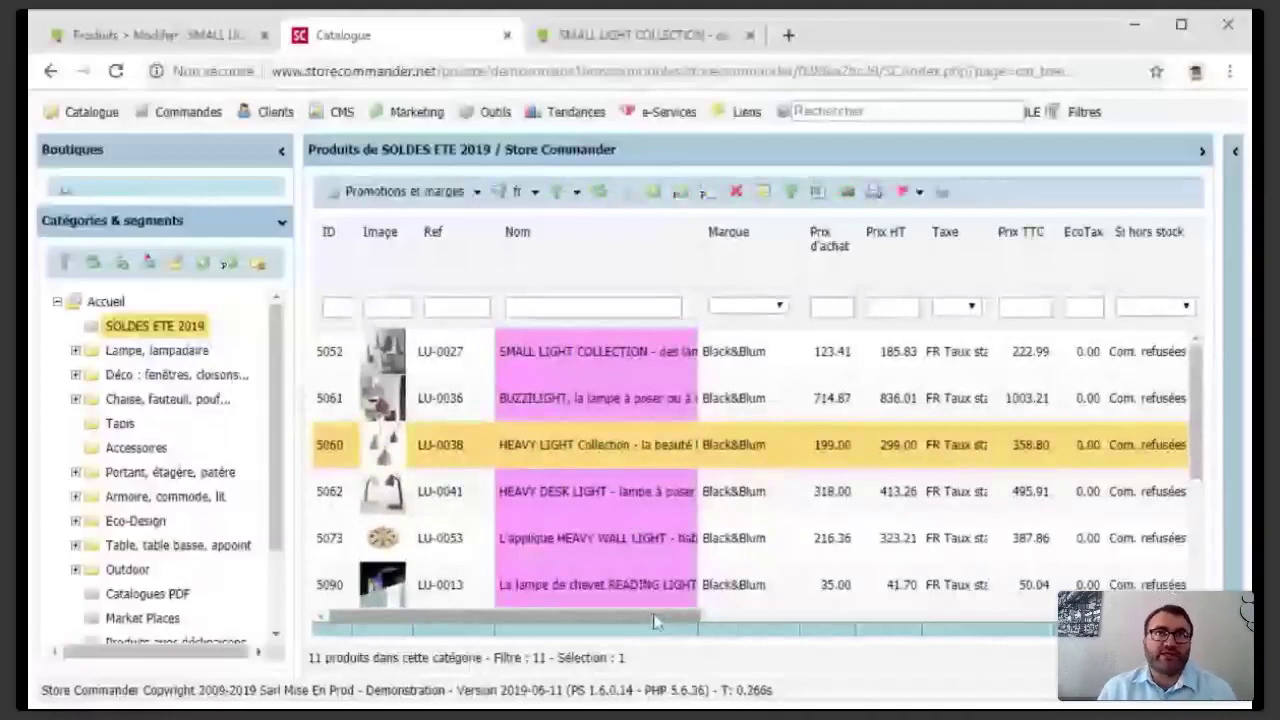
{"action": "left_click_drag", "start_coordinate": [655, 621], "coordinate": [960, 621]}
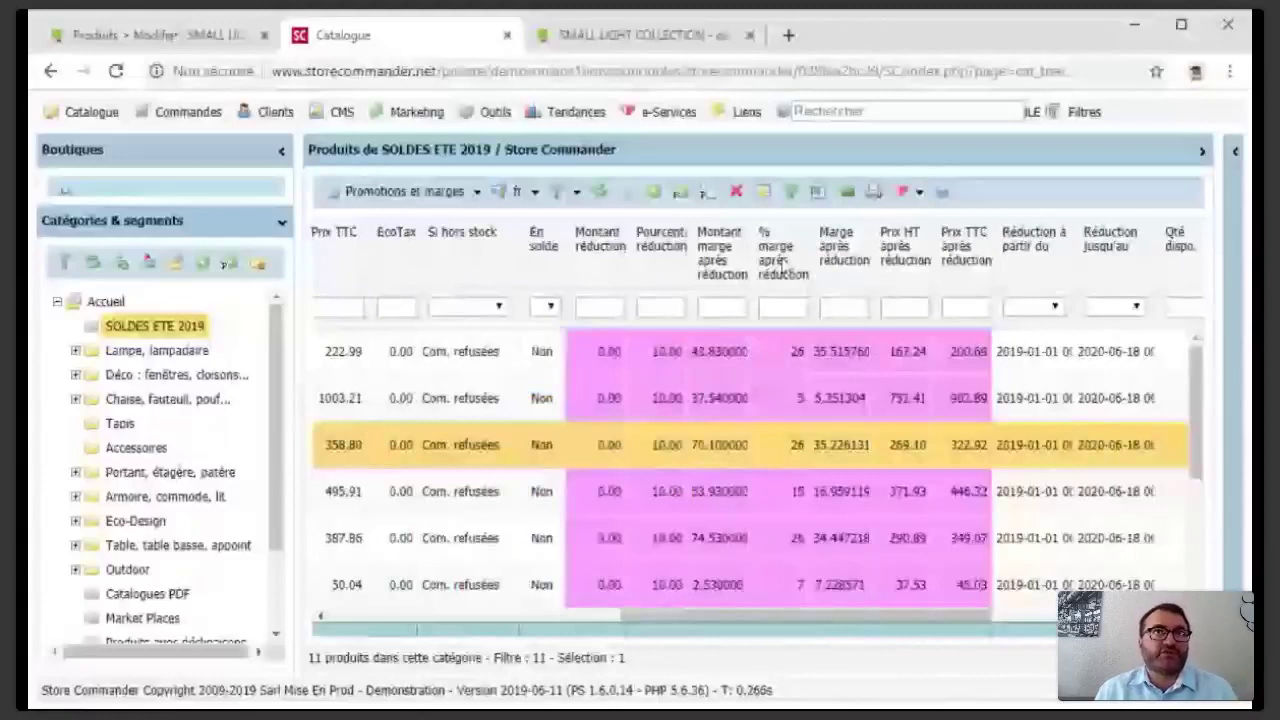
{"action": "left_click", "coordinate": [776, 260]}
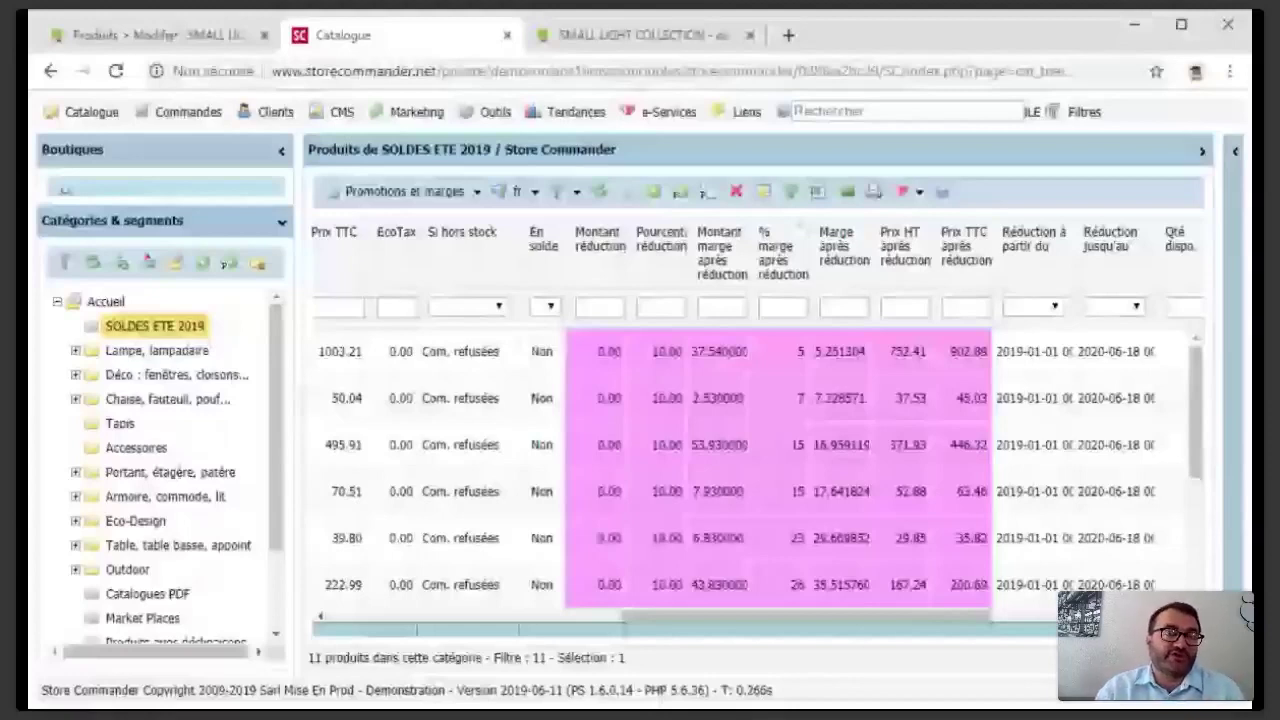
{"action": "scroll", "coordinate": [750, 470], "scroll_direction": "down", "scroll_amount": 2}
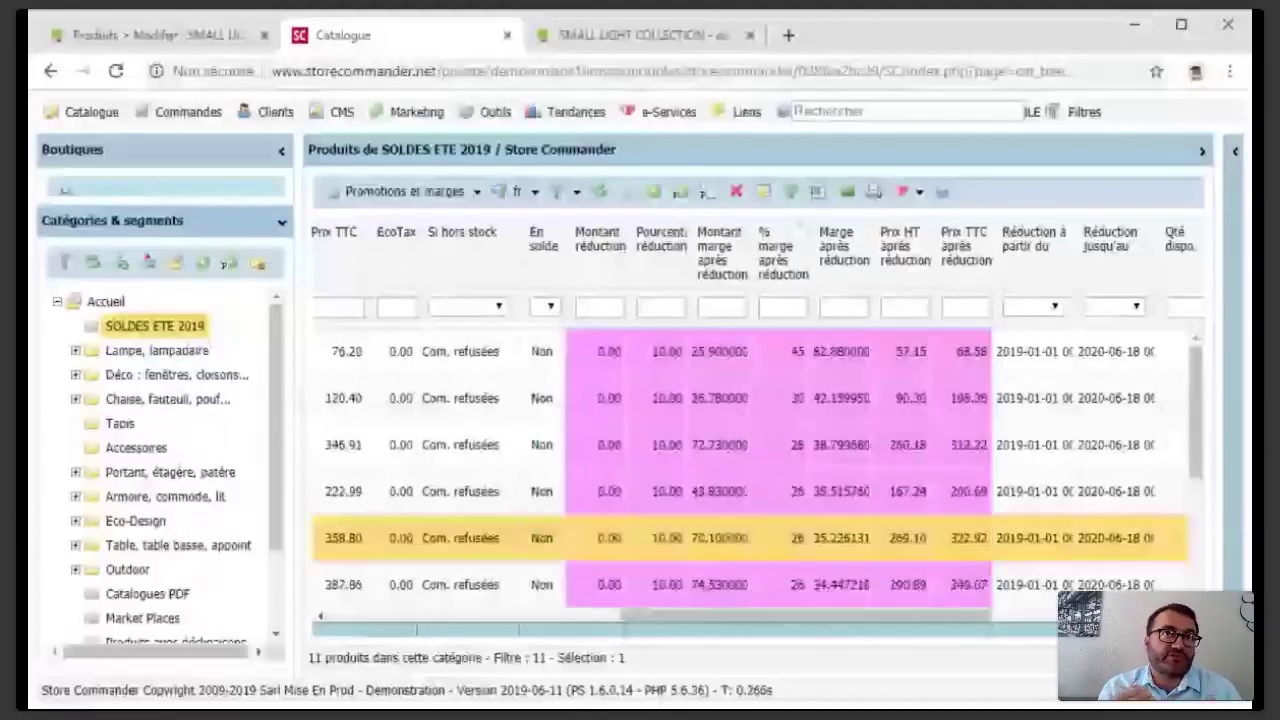
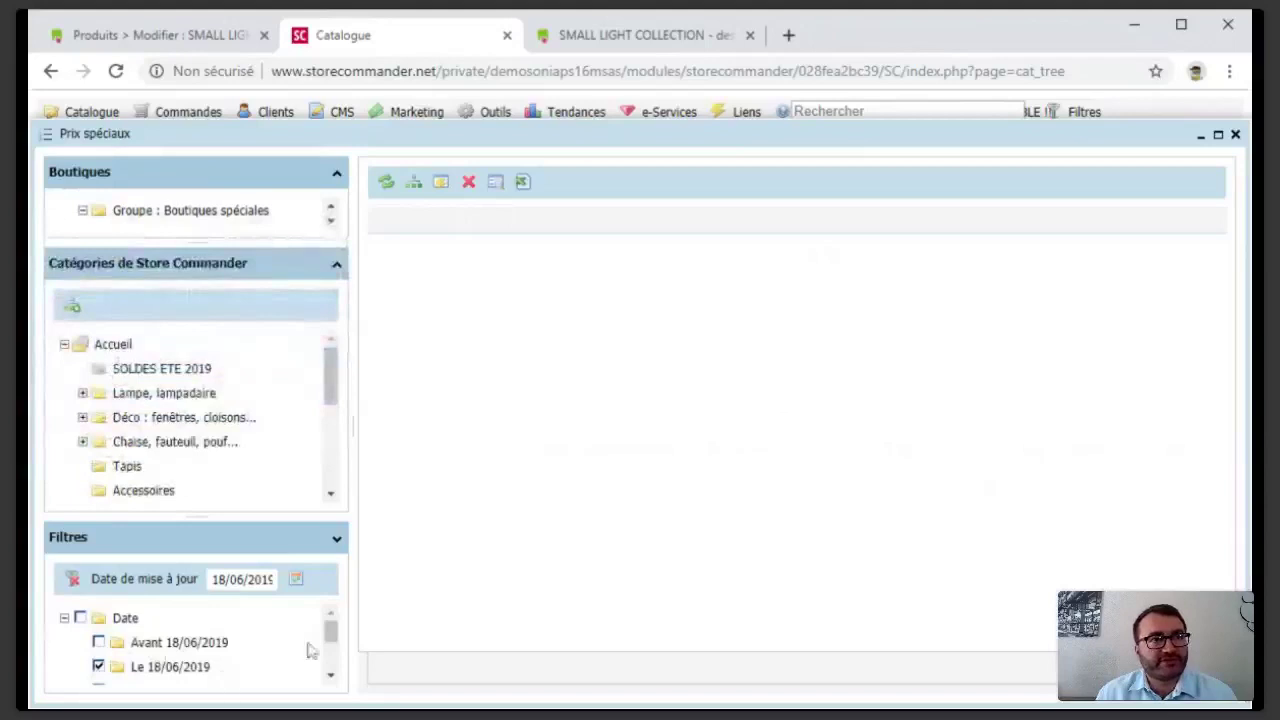
List the special prices of the Accueil category and all its subcategories in the Prix spéciaux window
{"action": "left_click_drag", "start_coordinate": [331, 630], "coordinate": [330, 640]}
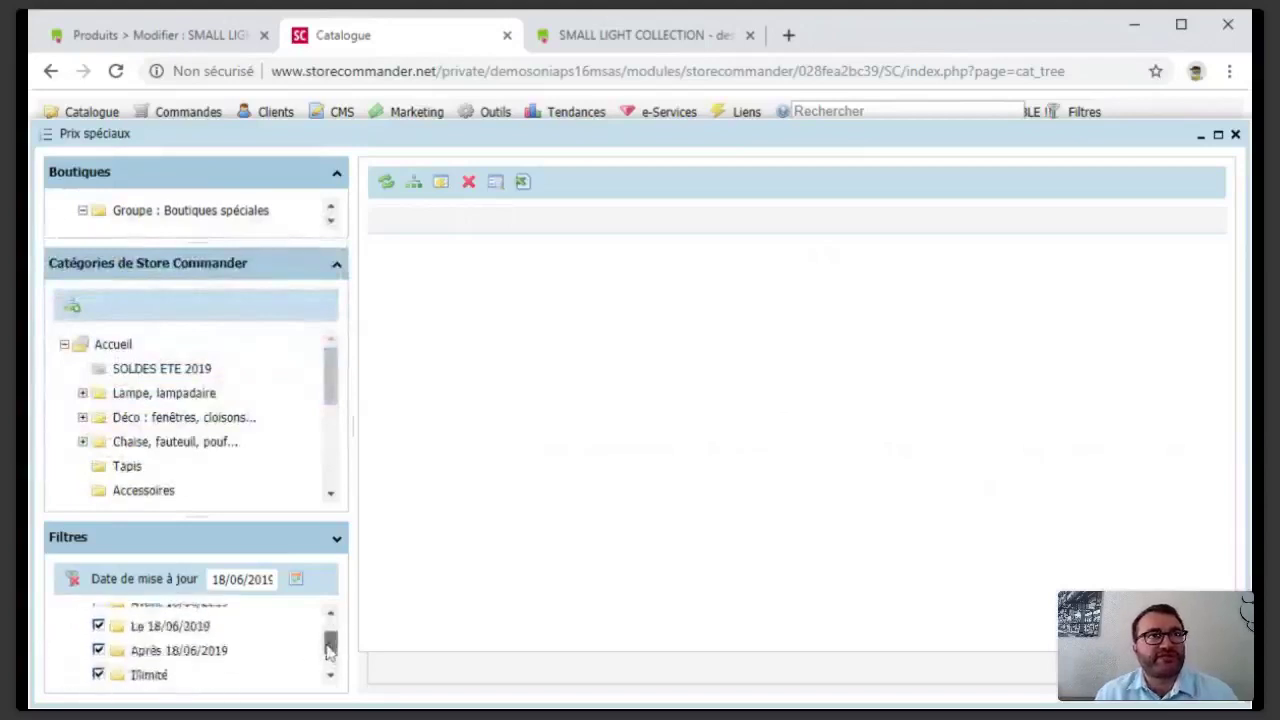
{"action": "left_click", "coordinate": [113, 346]}
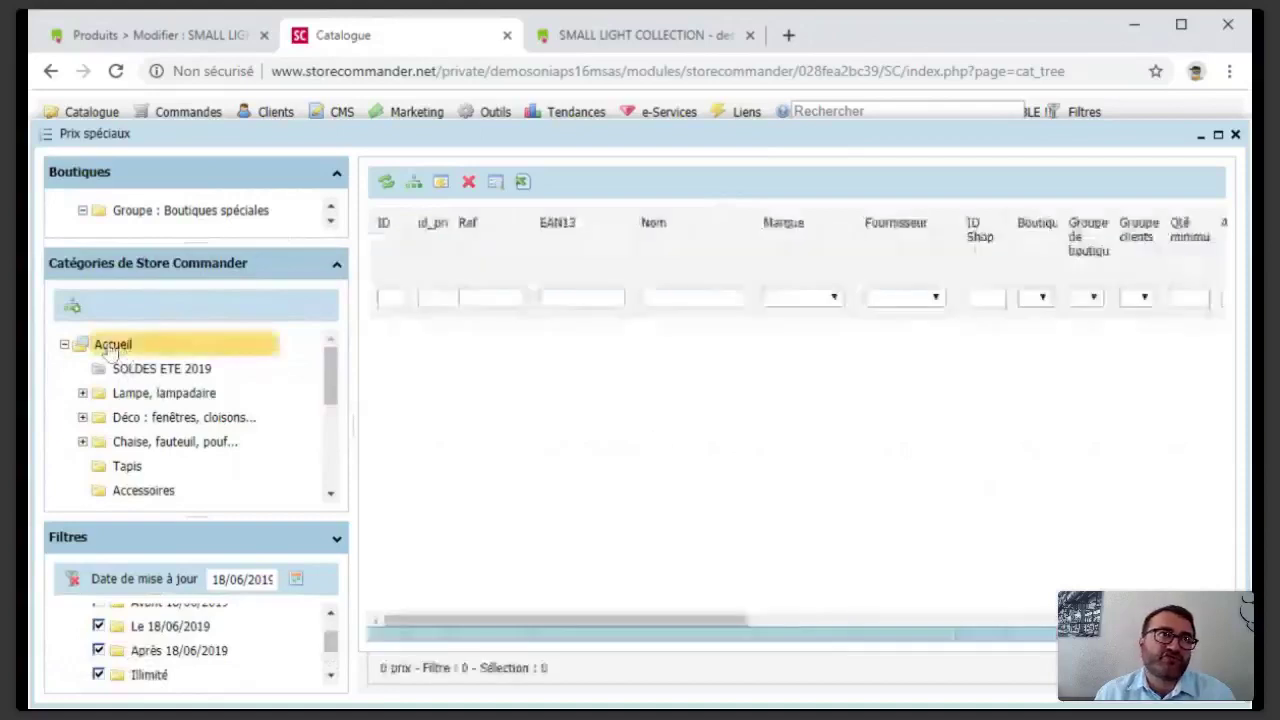
{"action": "left_click", "coordinate": [72, 306]}
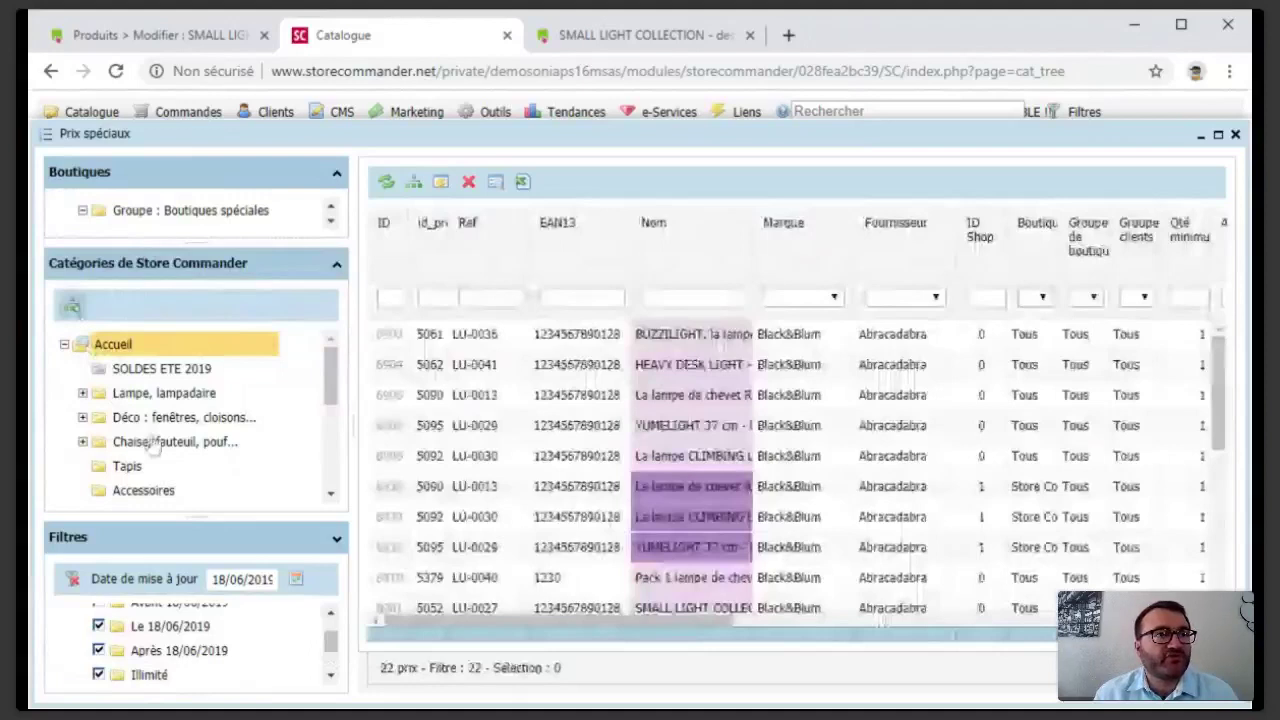
Include special prices dated before 18/06/2019 in the date filter
{"action": "scroll", "coordinate": [180, 640], "scroll_direction": "up", "scroll_amount": 2}
{"action": "left_click", "coordinate": [99, 643]}
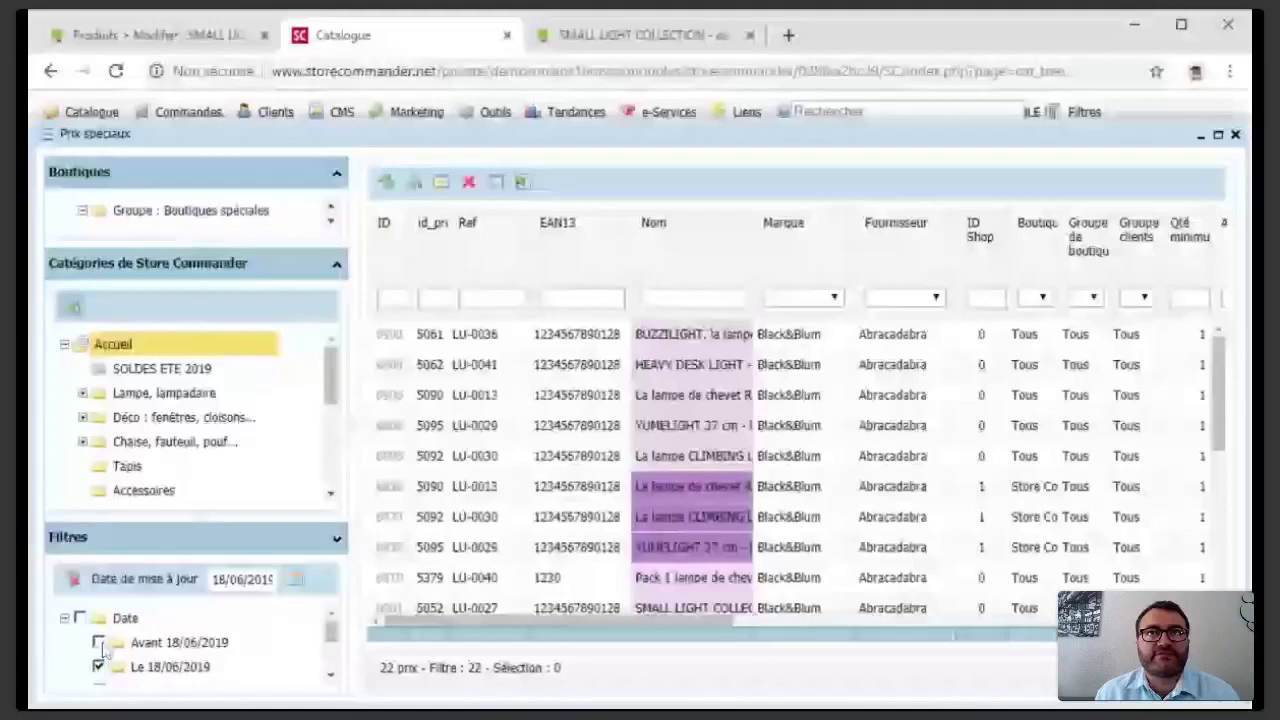
{"action": "left_click", "coordinate": [99, 643]}
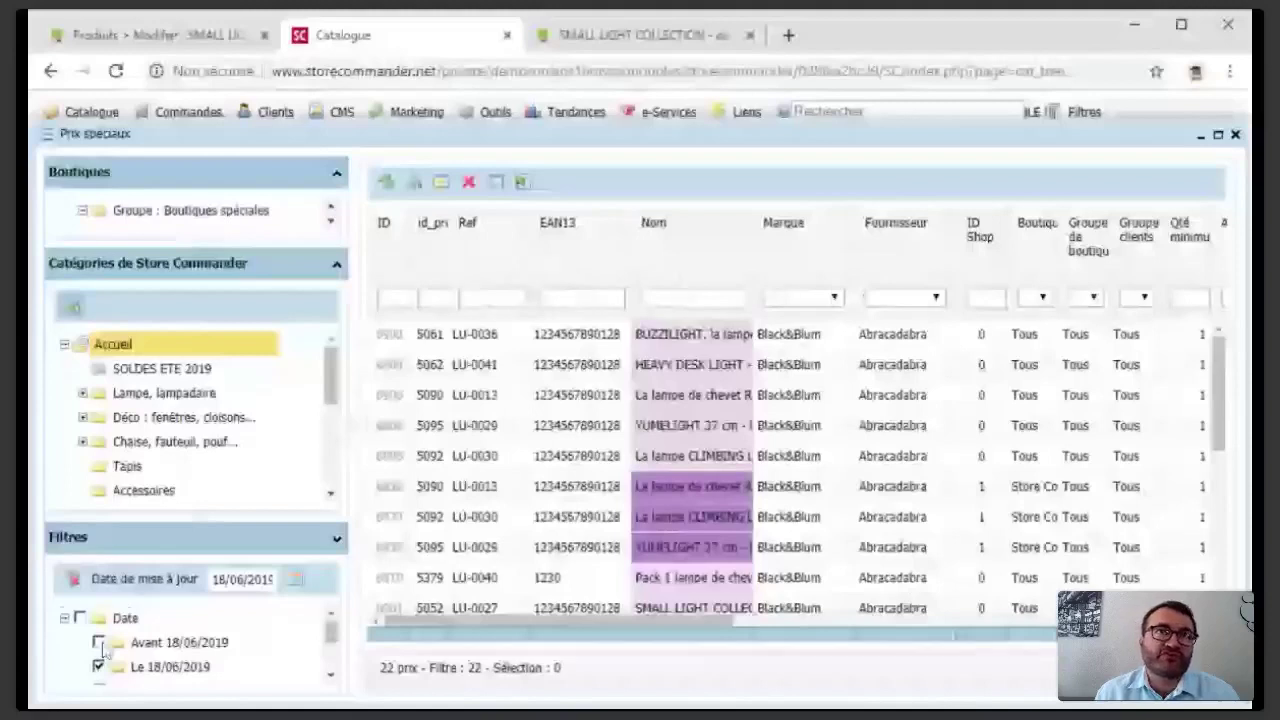
Sort the special prices by percentage margin after reduction, lowest first
{"action": "scroll", "coordinate": [845, 605], "scroll_direction": "right", "scroll_amount": 5}
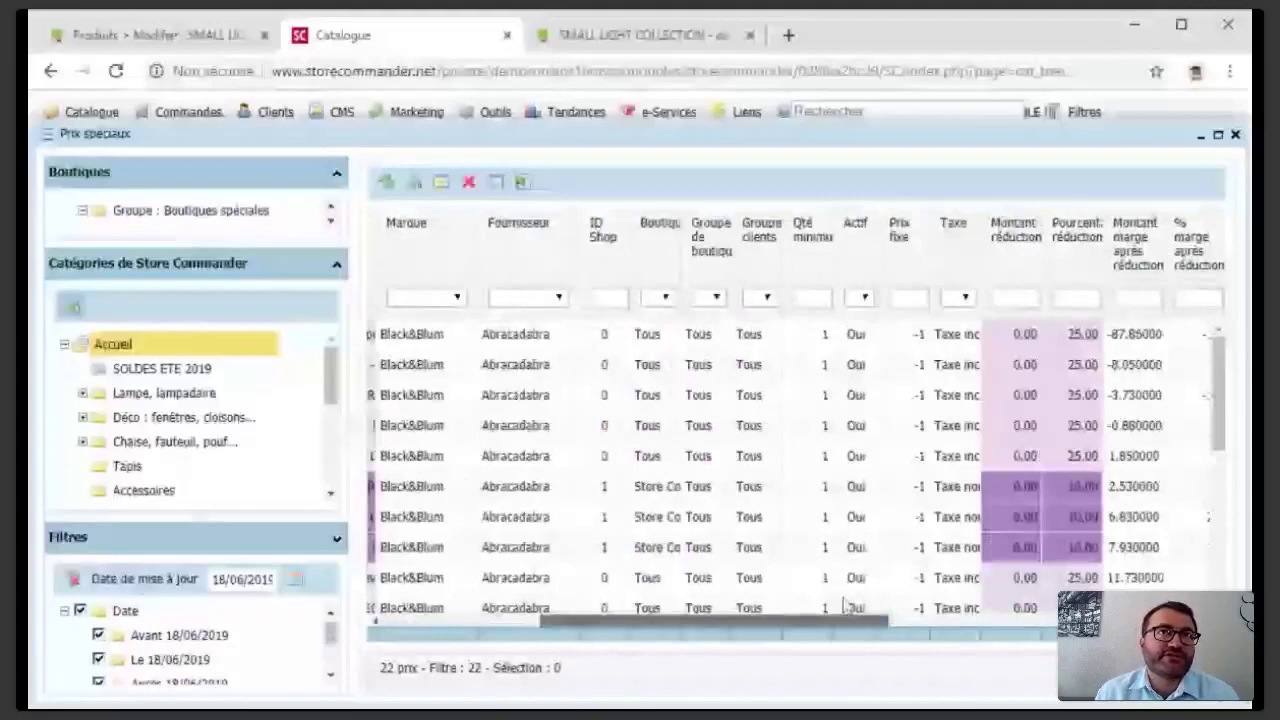
{"action": "scroll", "coordinate": [722, 400], "scroll_direction": "right", "scroll_amount": 5}
{"action": "left_click", "coordinate": [722, 252]}
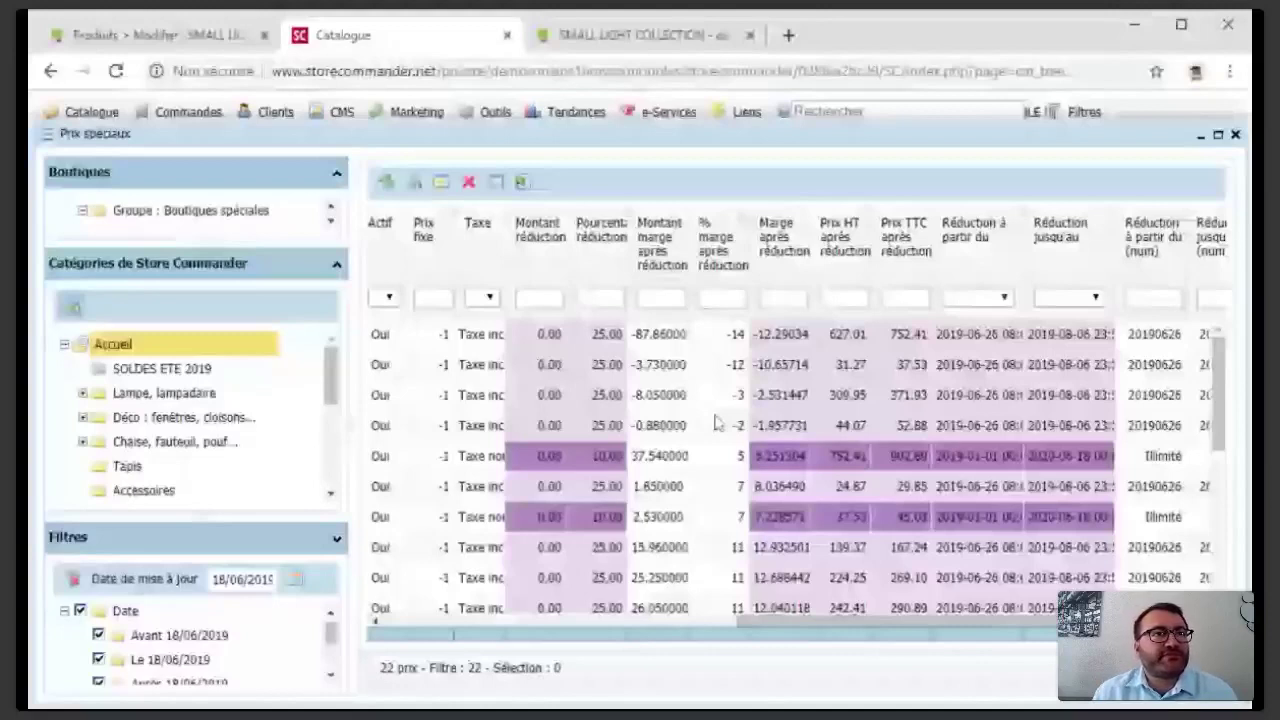
Set the filter's reference date to 2019-06-27 and examine the special prices' margins and reduction dates
{"action": "left_click", "coordinate": [295, 579]}
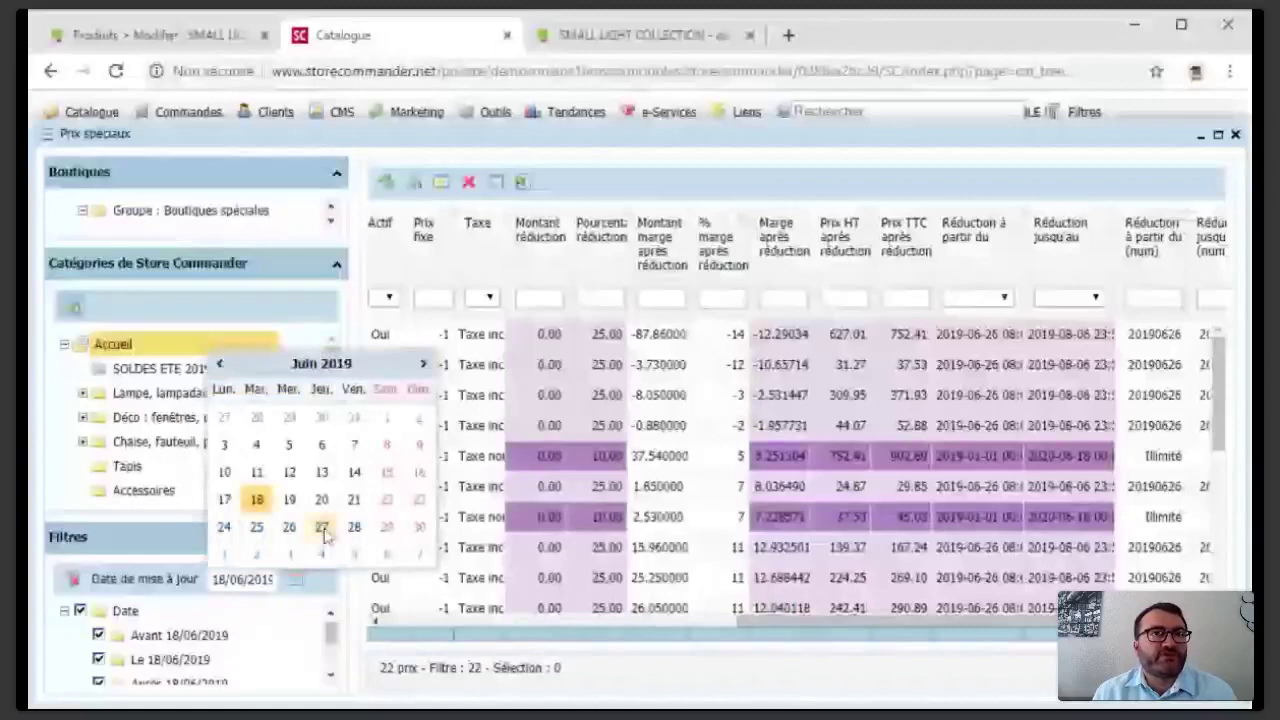
{"action": "left_click", "coordinate": [322, 528]}
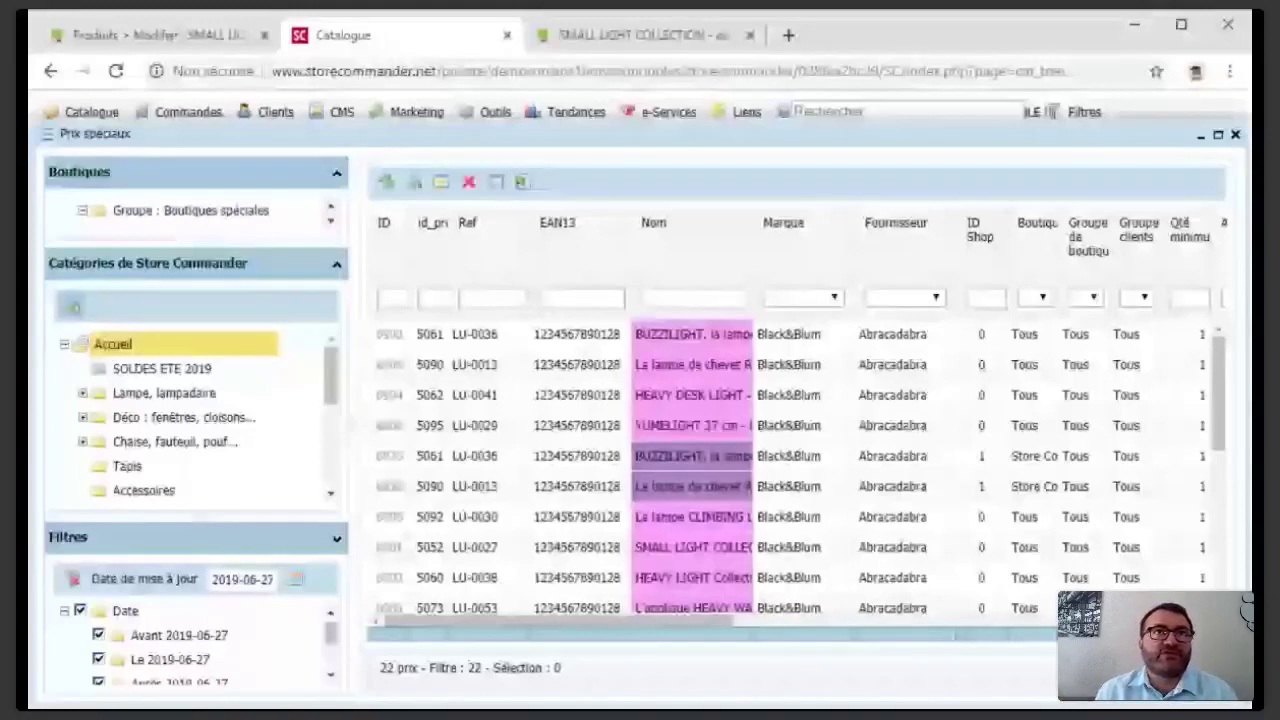
{"action": "scroll", "coordinate": [680, 292], "scroll_direction": "right", "scroll_amount": 5}
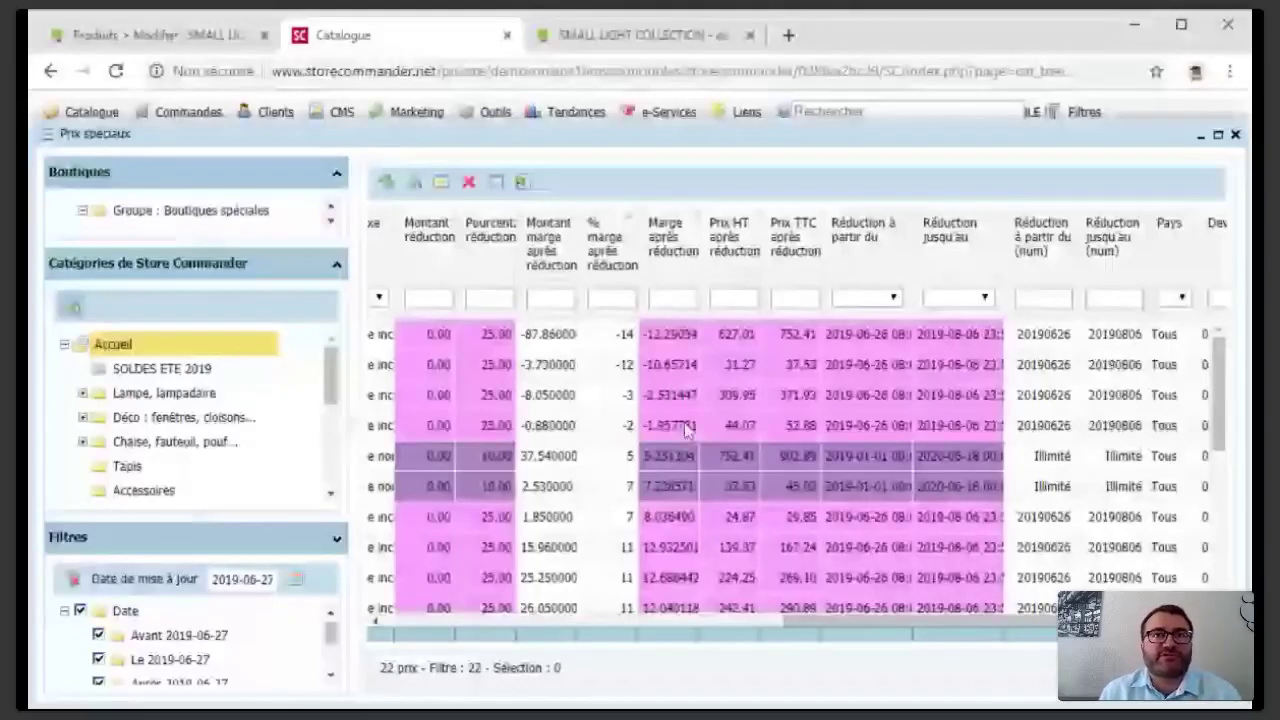
Set the reduction of the READING LIGHT bedside lamp's (LU-0013) sale special price to 20%
{"action": "left_click", "coordinate": [863, 622]}
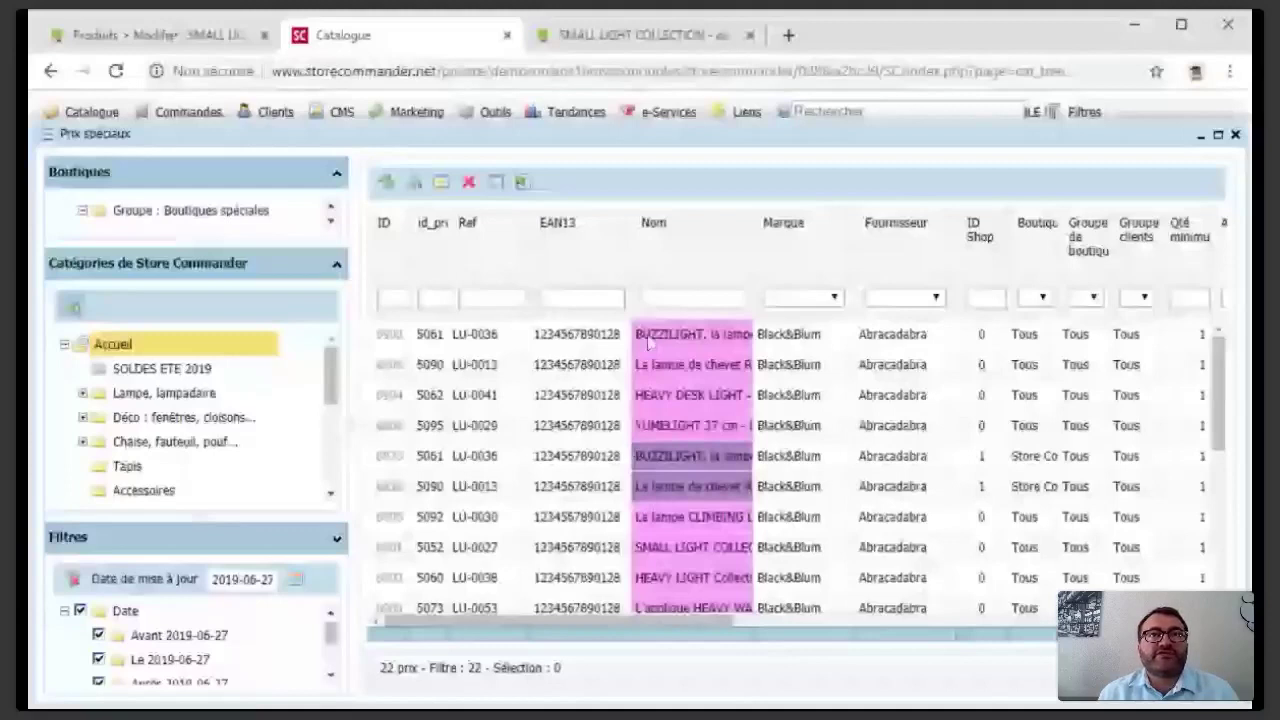
{"action": "scroll", "coordinate": [700, 360], "scroll_direction": "right", "scroll_amount": 5}
{"action": "left_click", "coordinate": [768, 372]}
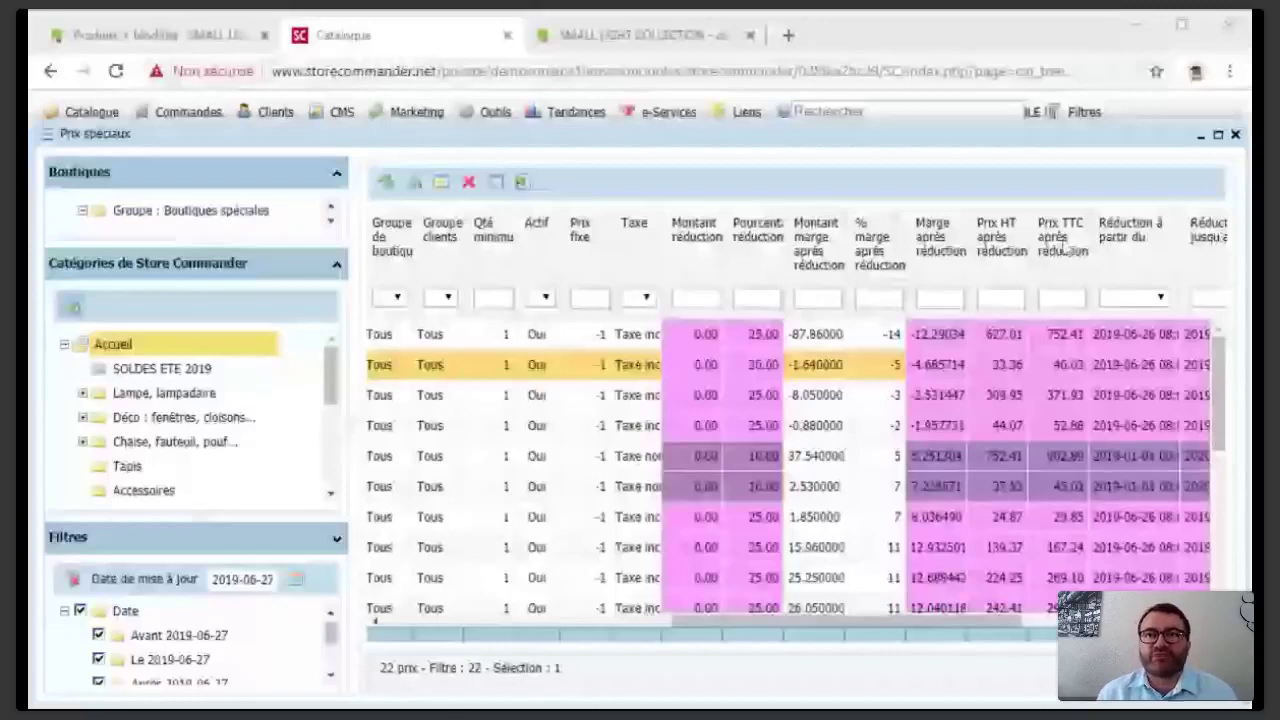
Set the second listed special price's on-sale status (En solde) to Non and copy that value to the fourth through eighth special prices
{"action": "scroll", "coordinate": [1078, 450], "scroll_direction": "down", "scroll_amount": 2}
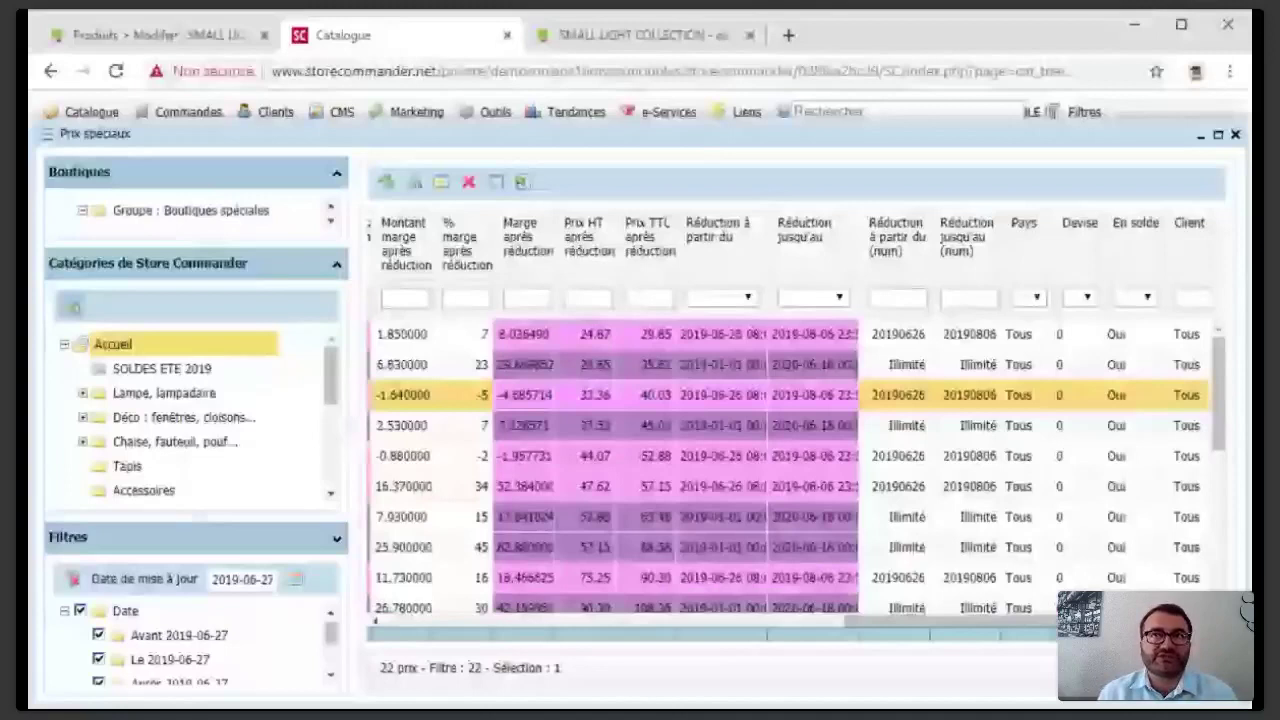
{"action": "double_click", "coordinate": [1137, 366]}
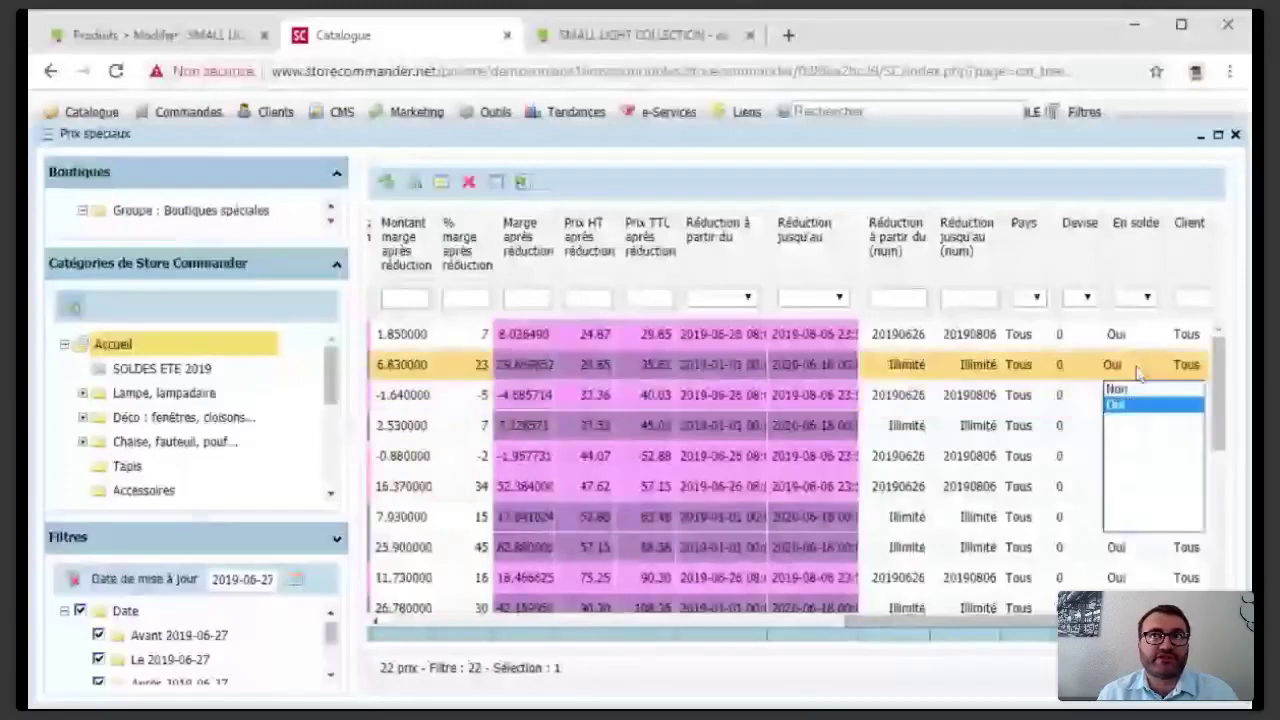
{"action": "right_click", "coordinate": [1135, 370]}
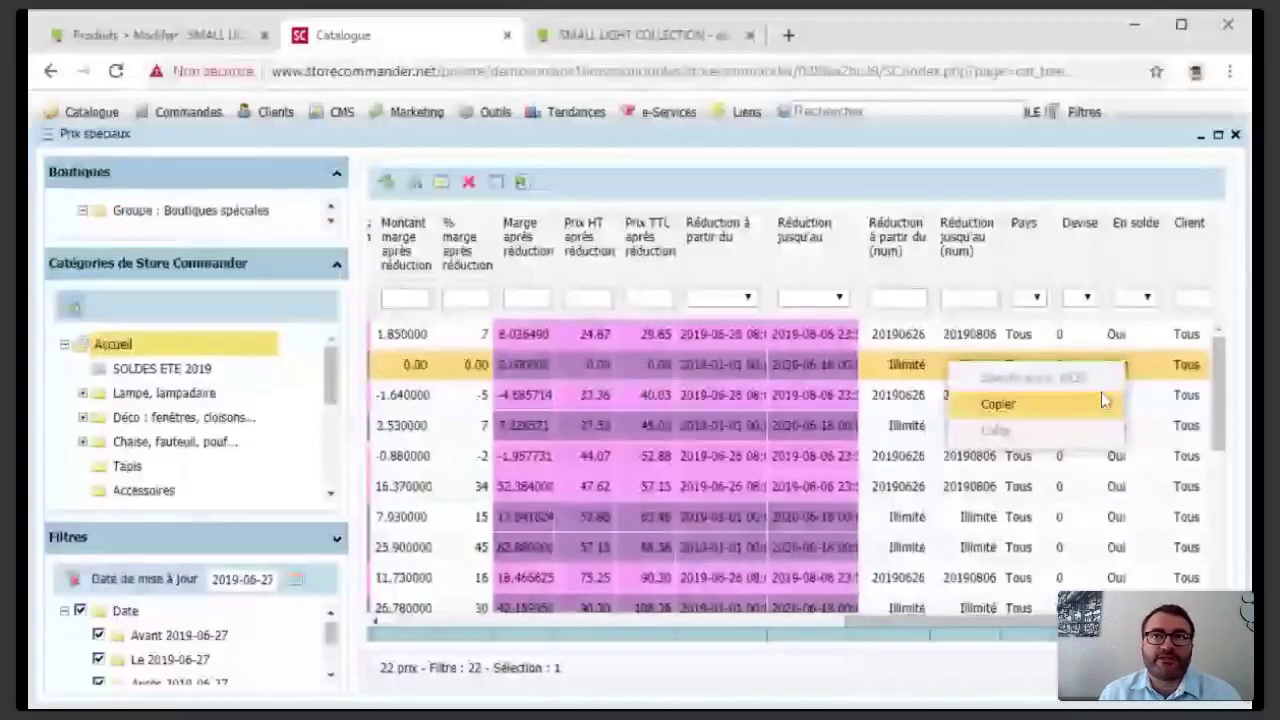
{"action": "left_click", "coordinate": [1105, 403]}
{"action": "left_click", "coordinate": [1110, 425]}
{"action": "left_click", "coordinate": [1110, 547], "text": "shift"}
{"action": "right_click", "coordinate": [1125, 490]}
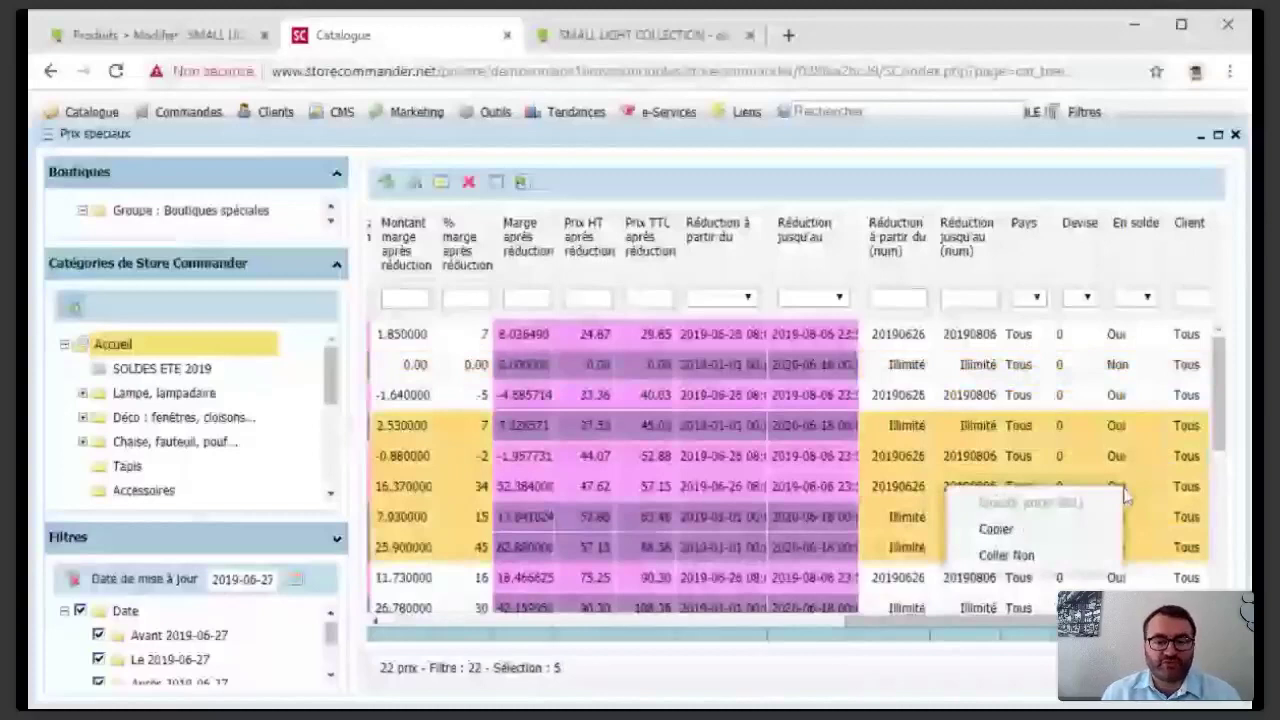
{"action": "left_click", "coordinate": [1006, 555]}
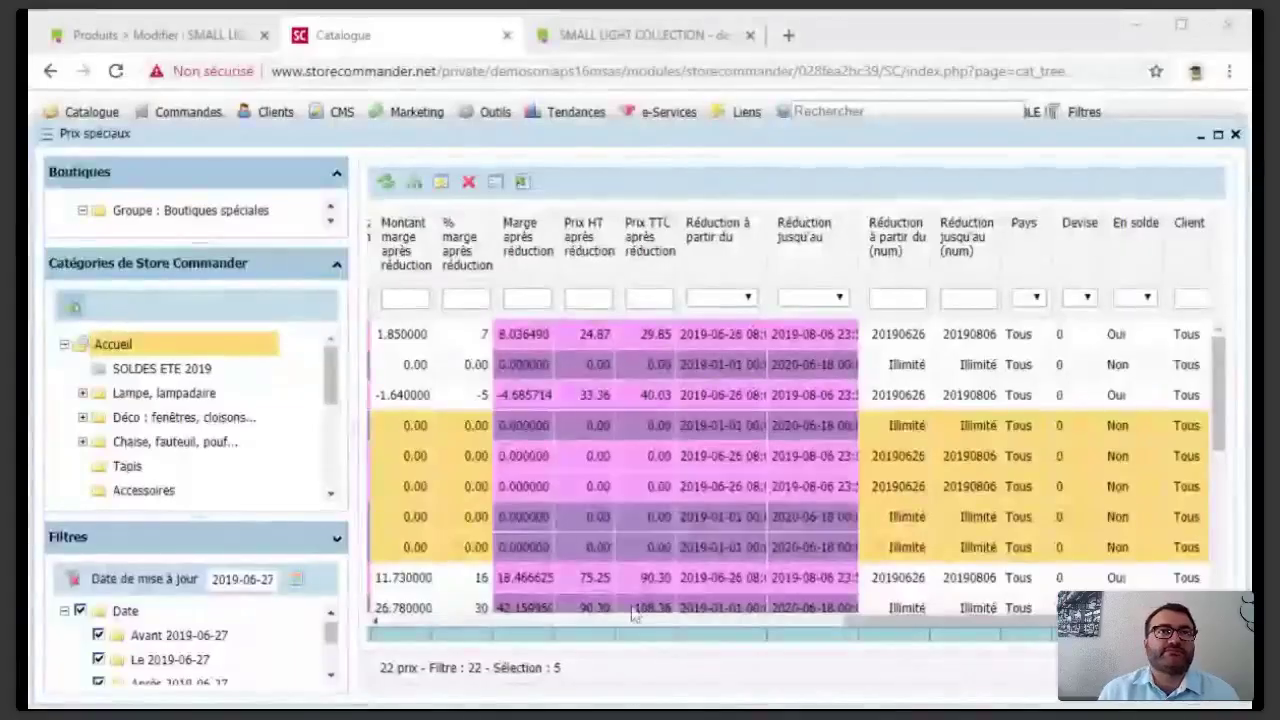
Filter the special prices to those whose reduction starts on 2019-01-01
{"action": "left_click", "coordinate": [658, 370]}
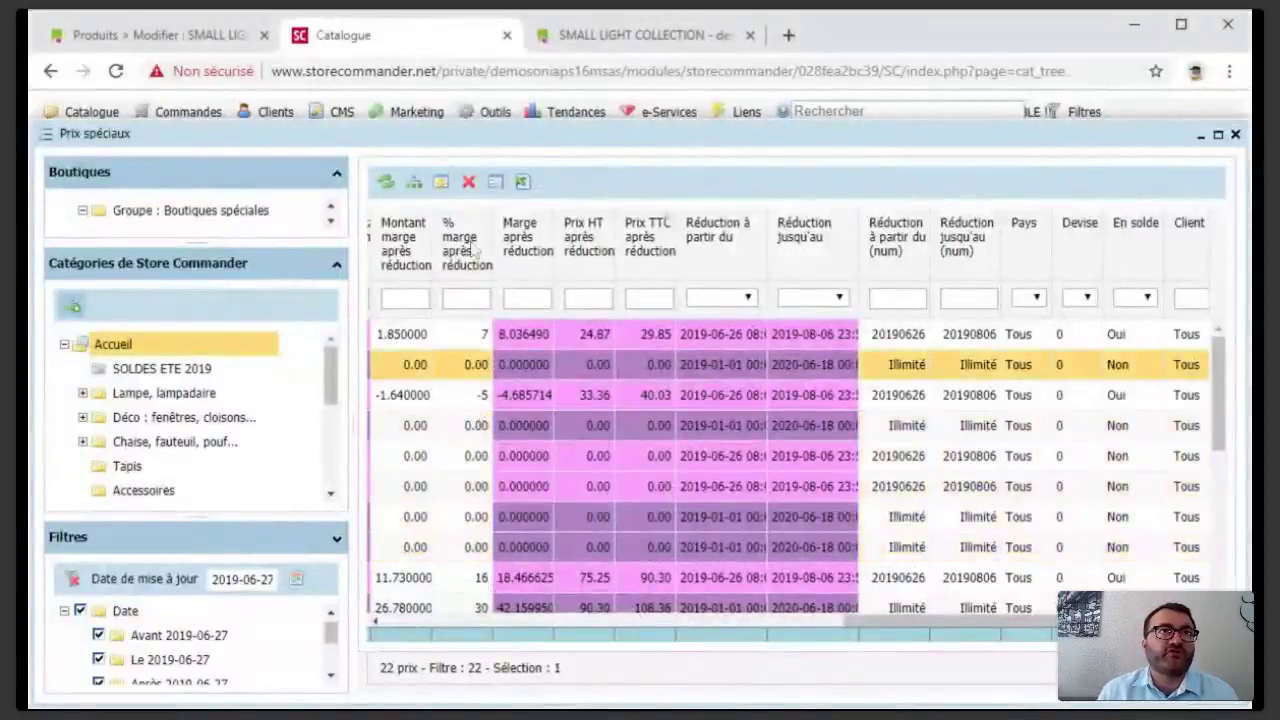
{"action": "left_click", "coordinate": [441, 183]}
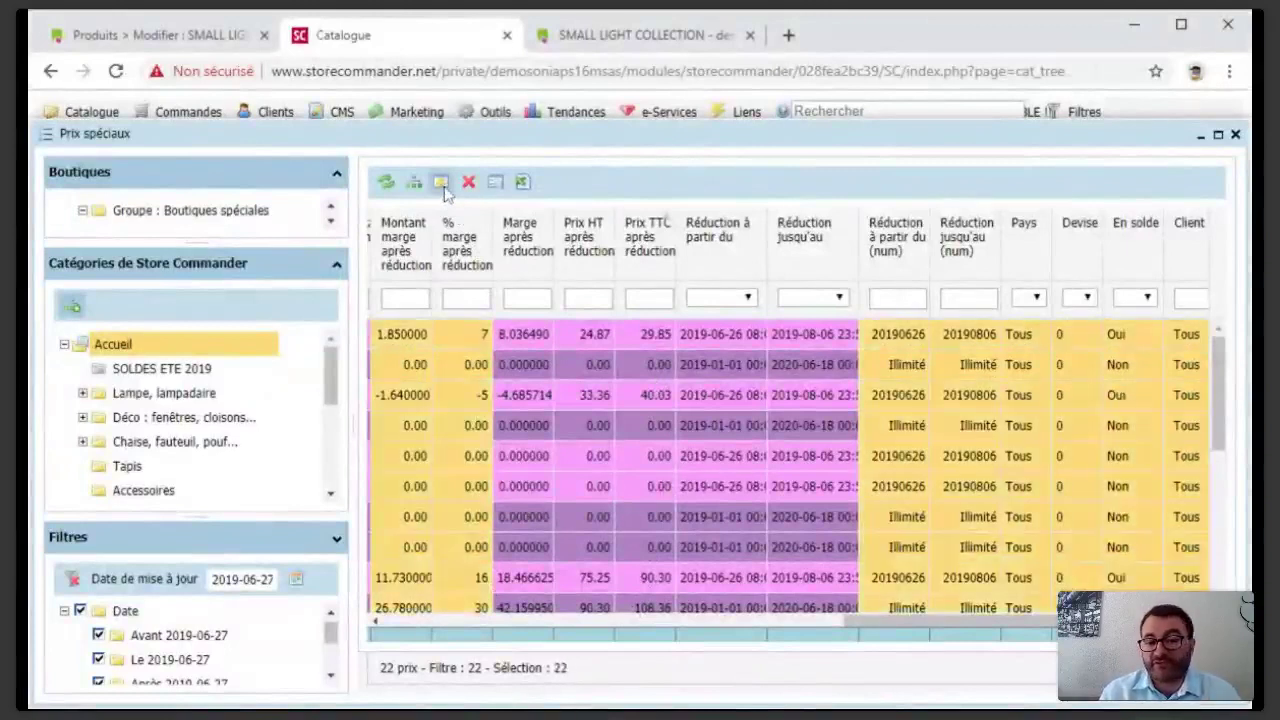
{"action": "left_click", "coordinate": [731, 342]}
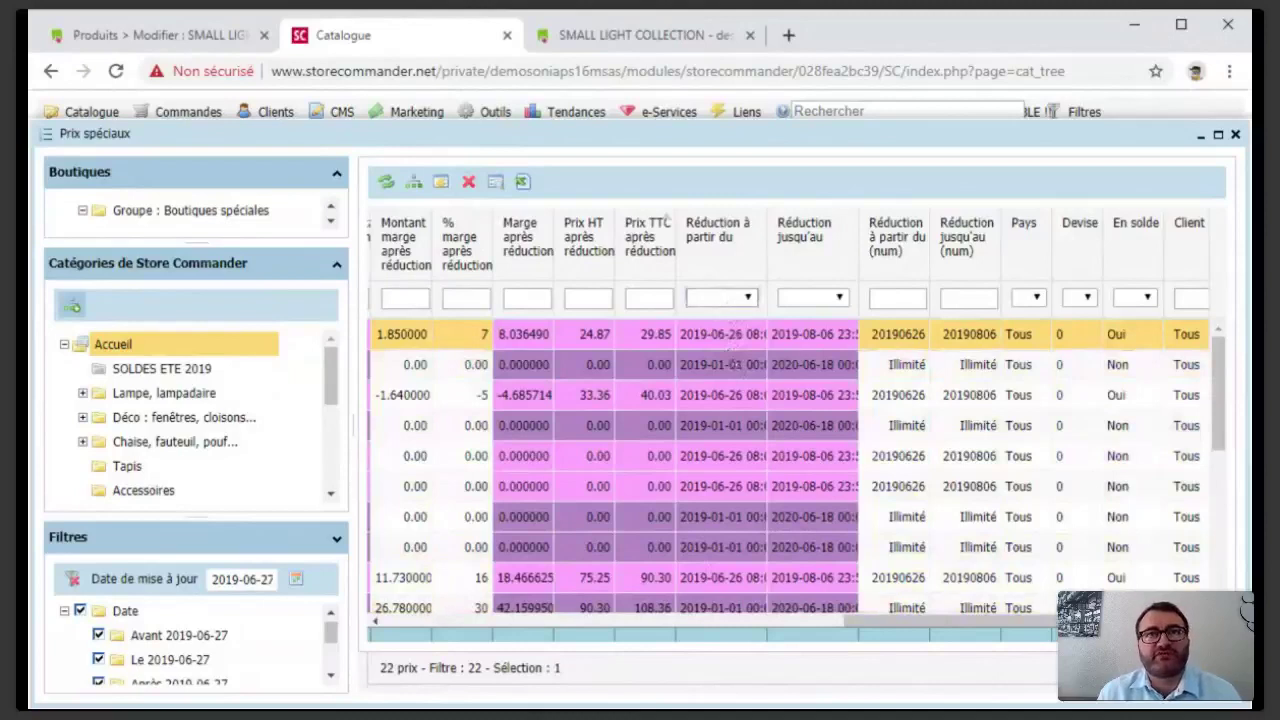
{"action": "left_click", "coordinate": [735, 368]}
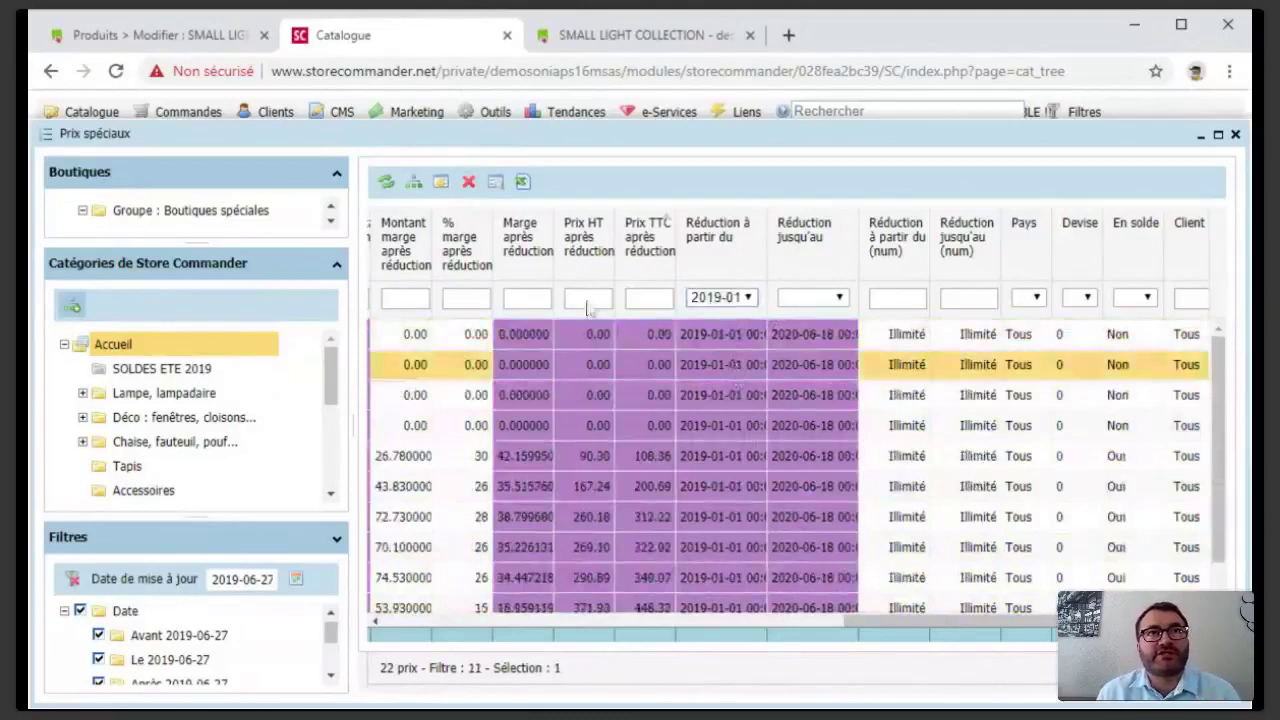
Permanently delete all the filtered special prices and refresh the list
{"action": "key", "text": "ctrl+a"}
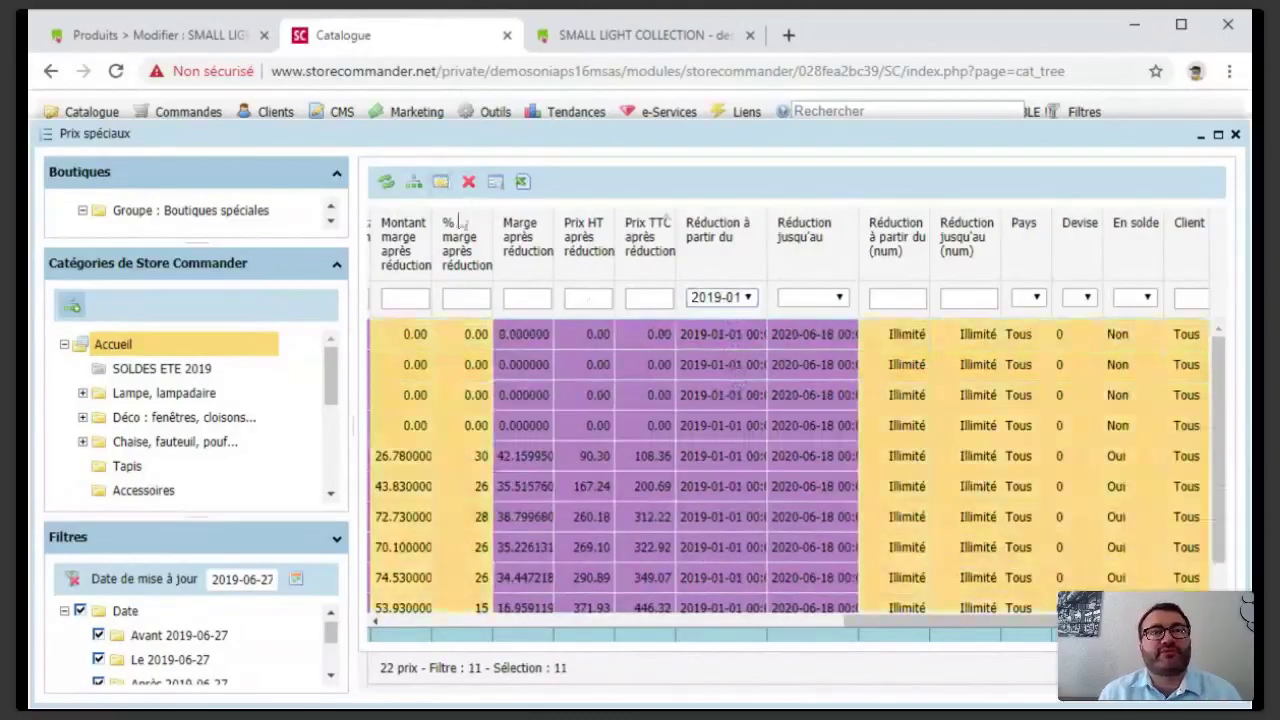
{"action": "left_click", "coordinate": [468, 181]}
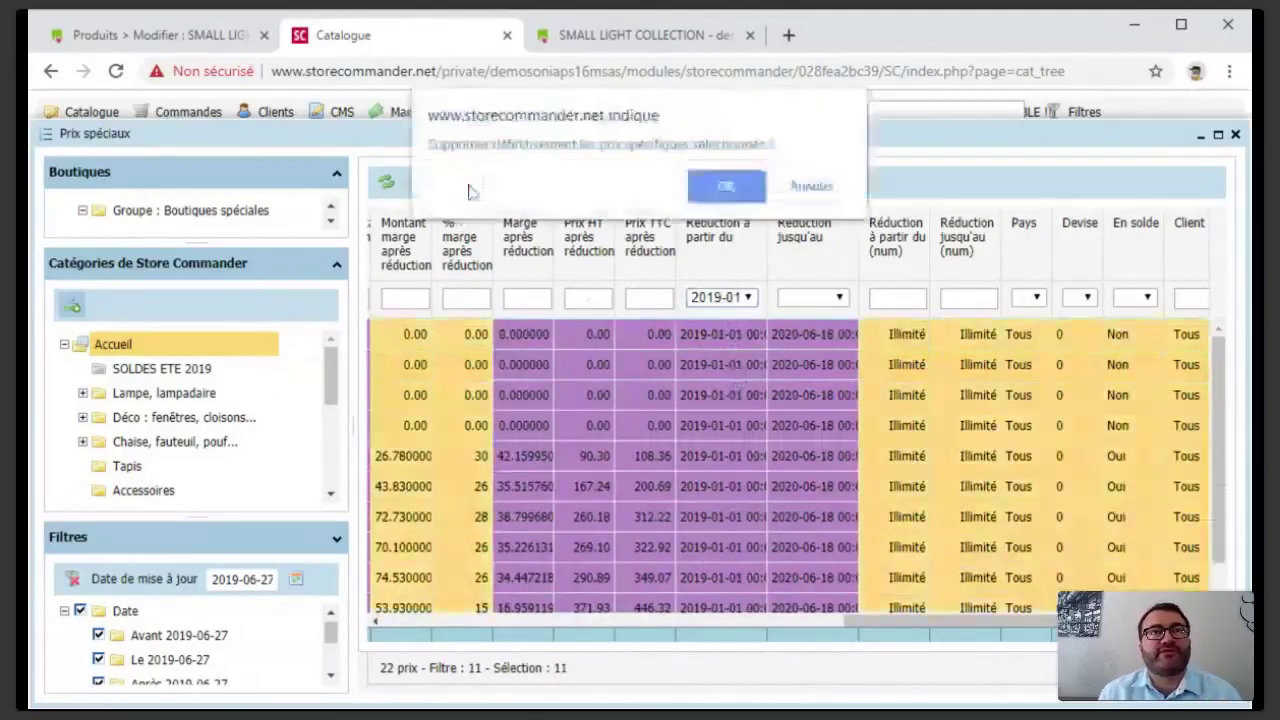
{"action": "left_click", "coordinate": [724, 188]}
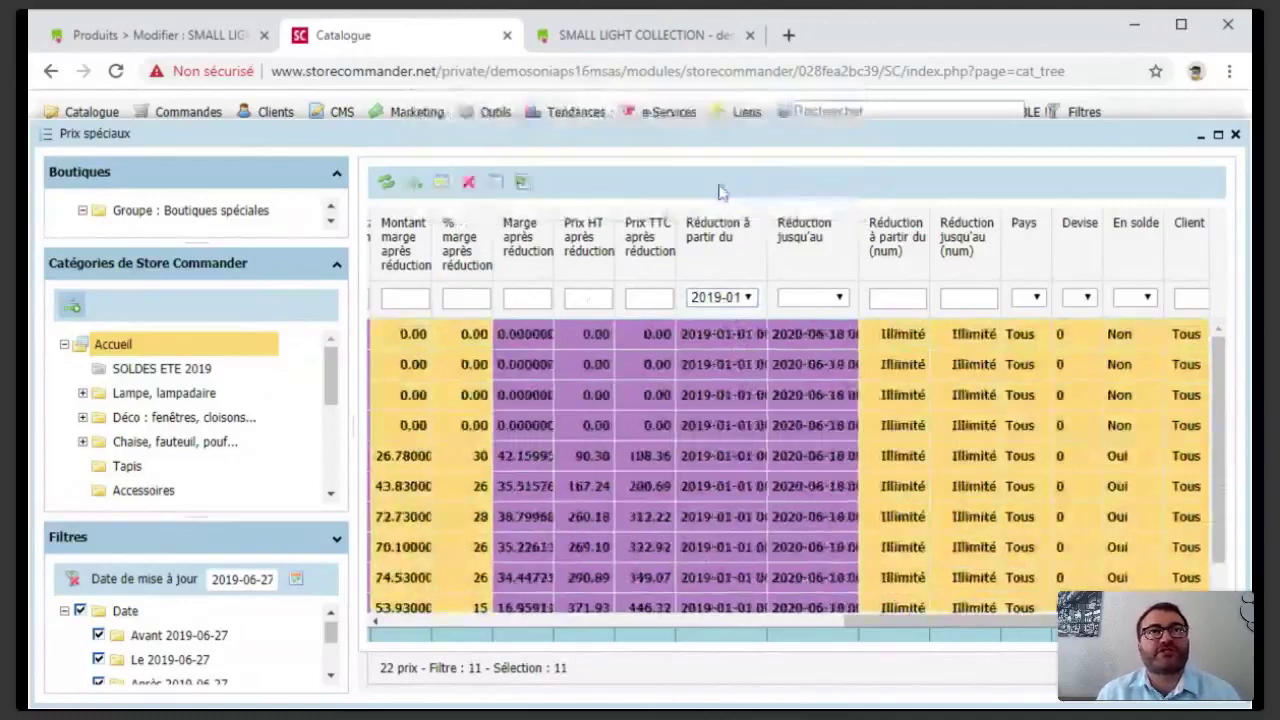
{"action": "left_click", "coordinate": [387, 182]}
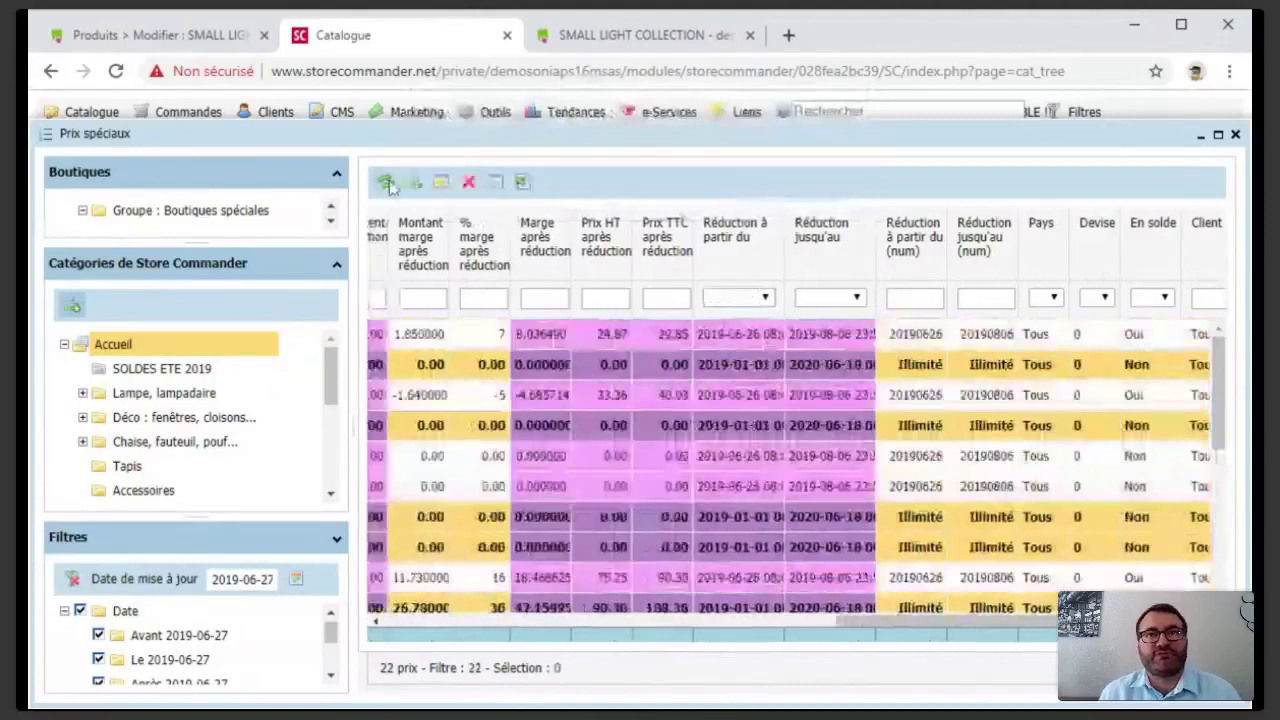
{"action": "left_click", "coordinate": [387, 182]}
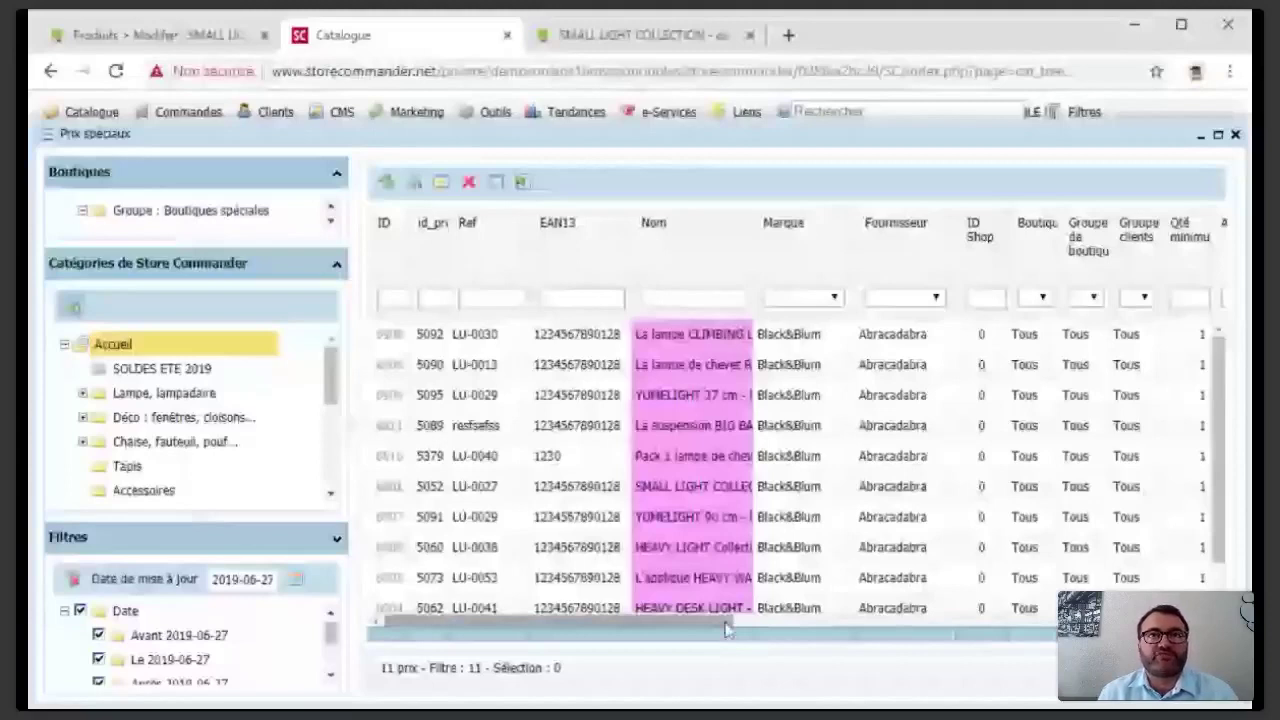
{"action": "left_click_drag", "start_coordinate": [727, 628], "coordinate": [820, 363]}
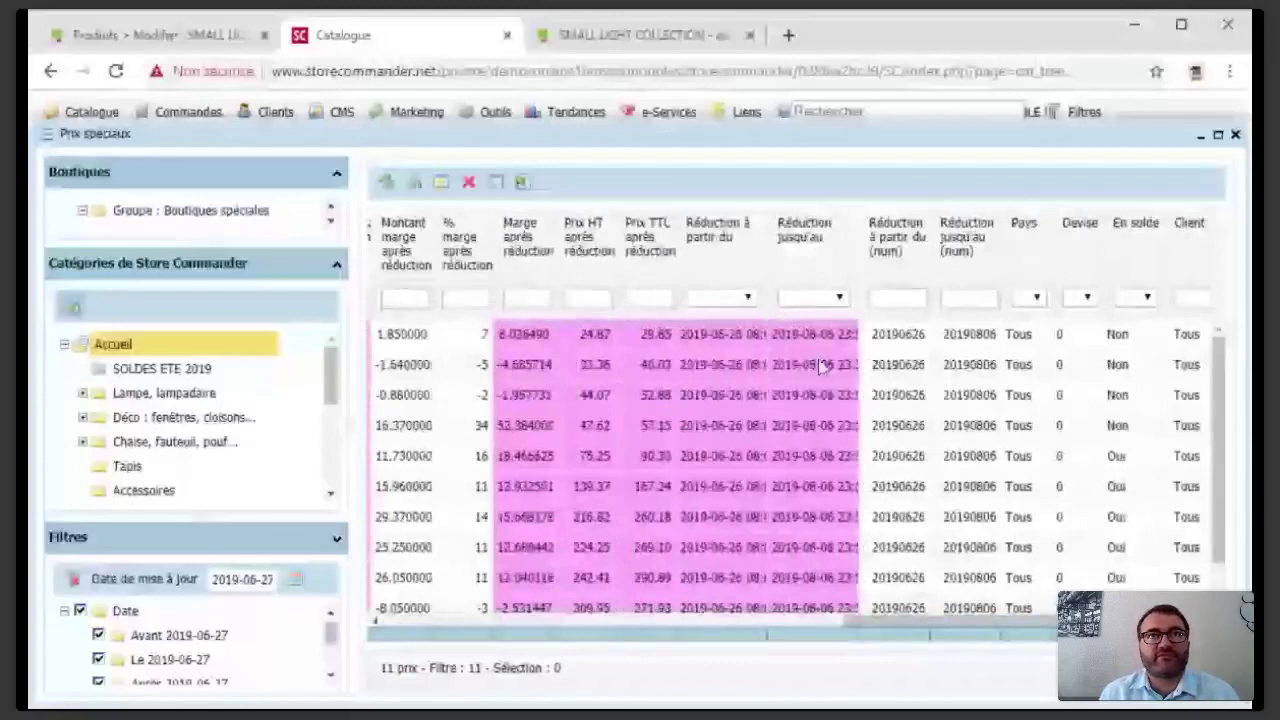
{"action": "double_click", "coordinate": [722, 333]}
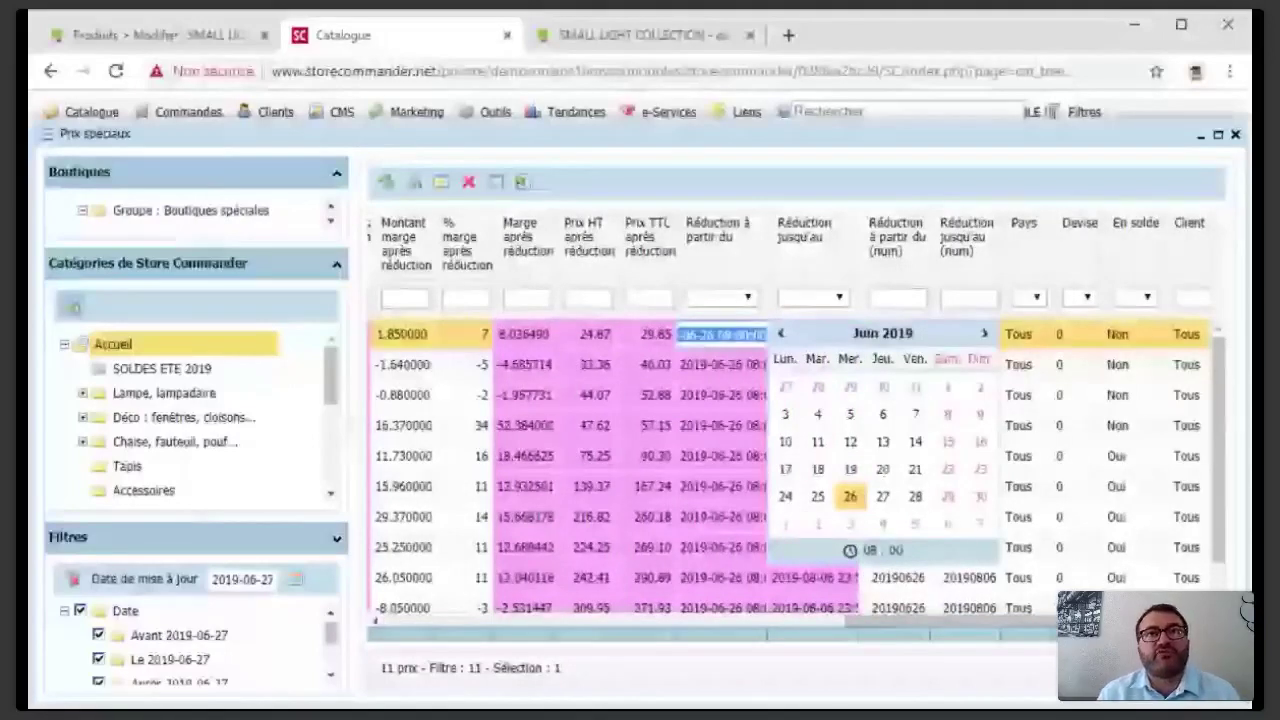
{"action": "key", "text": "Return"}
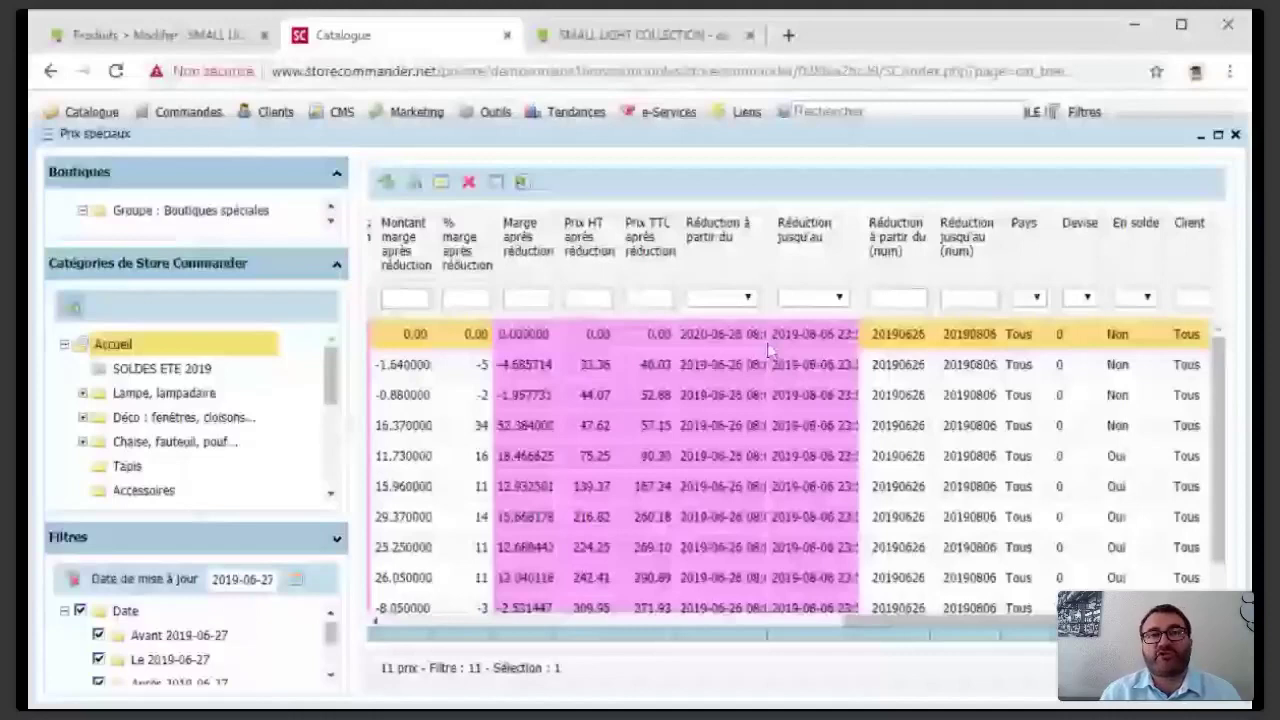
{"action": "left_click", "coordinate": [785, 334]}
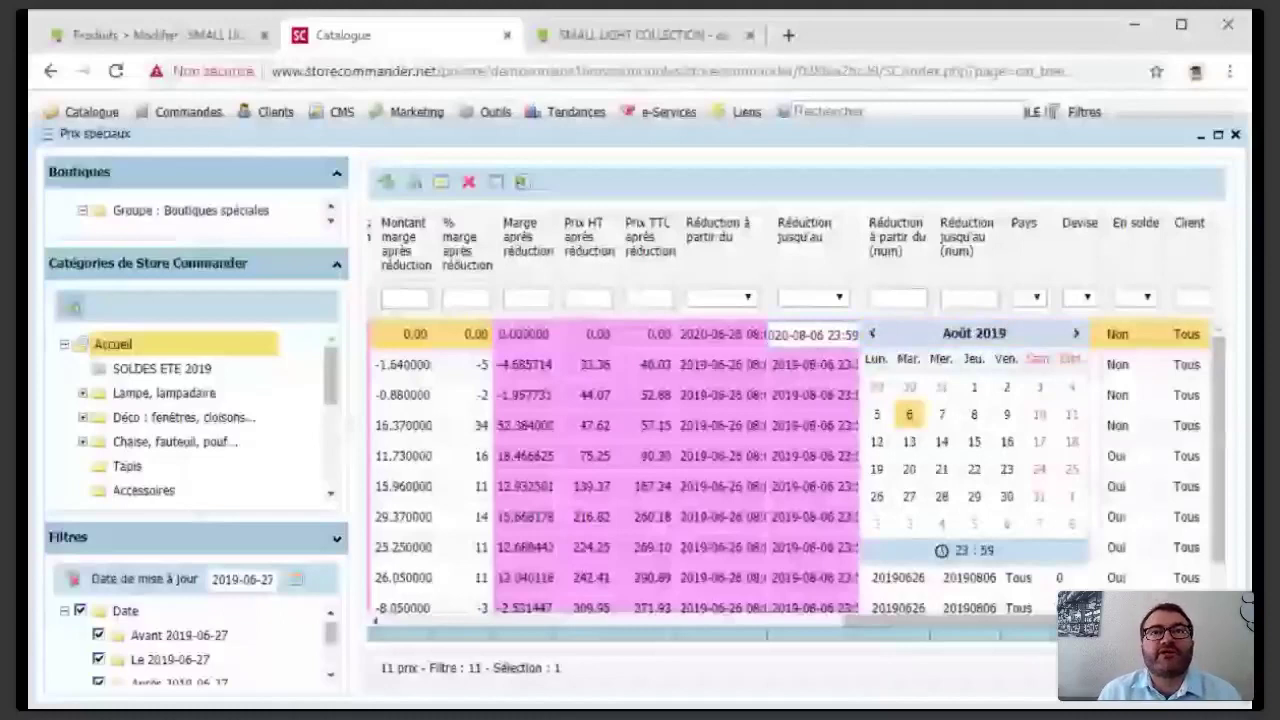
{"action": "right_click", "coordinate": [731, 350]}
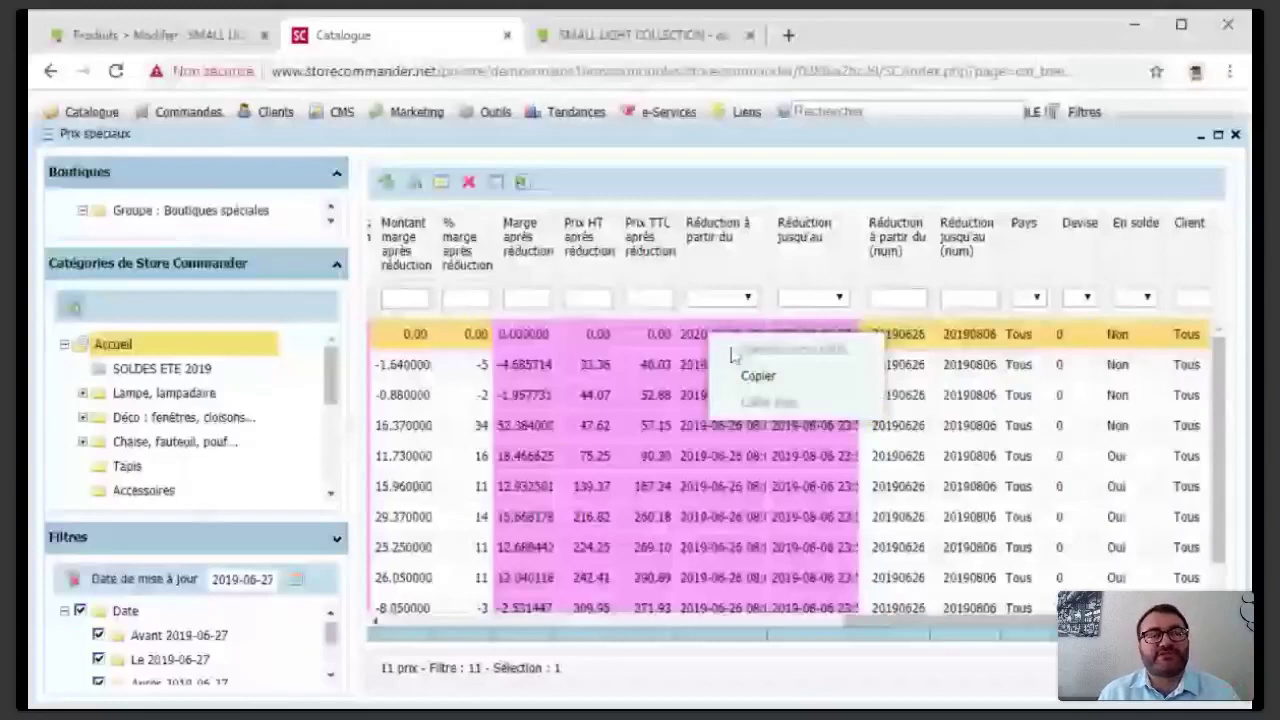
{"action": "left_click", "coordinate": [735, 351]}
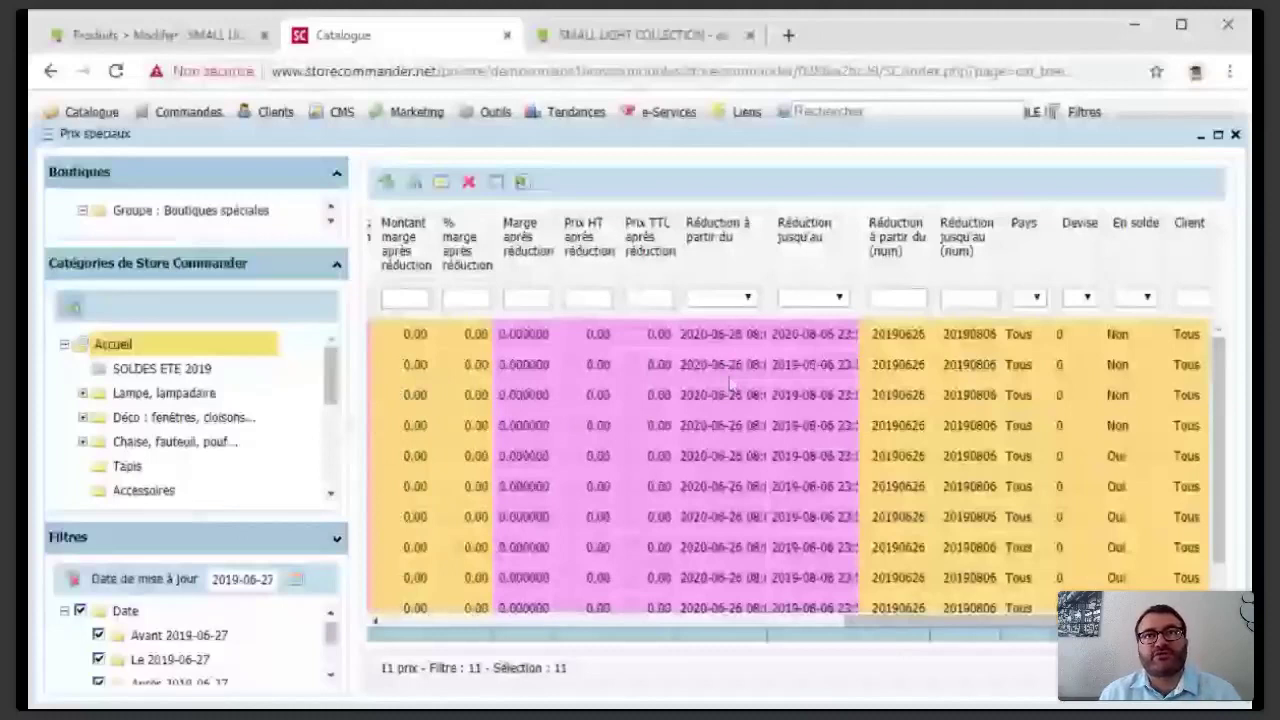
{"action": "right_click", "coordinate": [810, 369]}
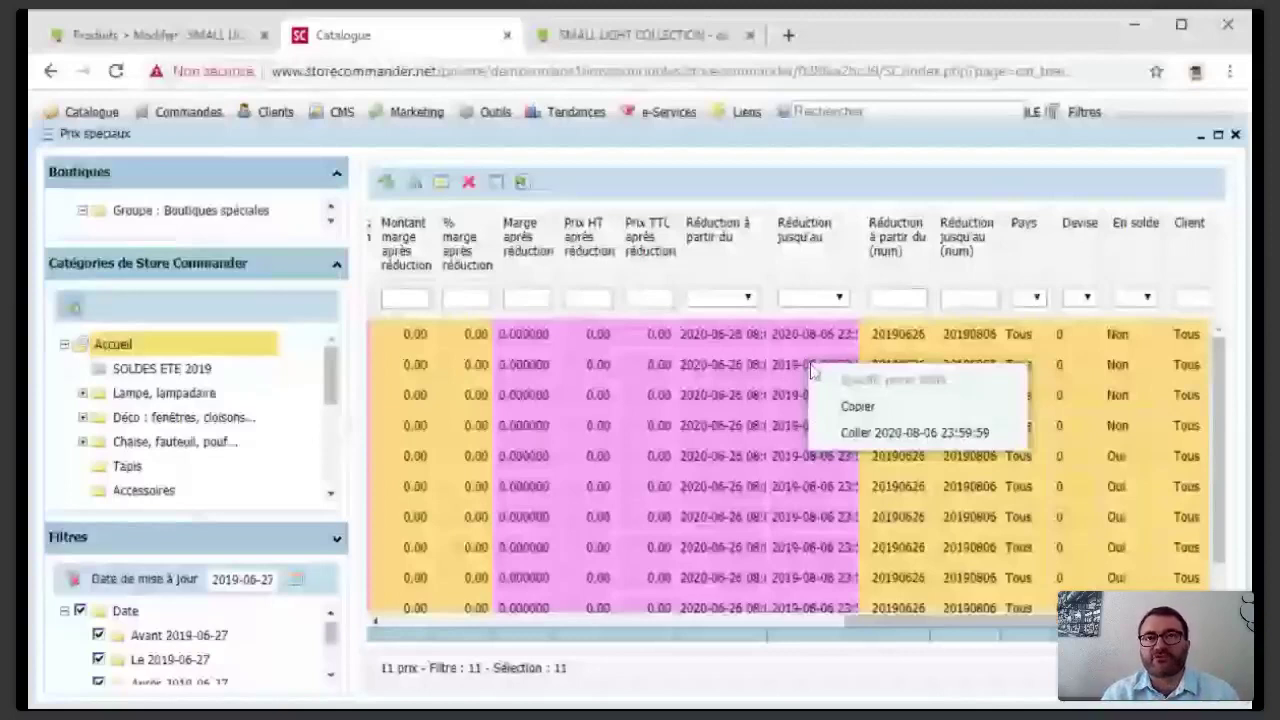
{"action": "left_click", "coordinate": [912, 432]}
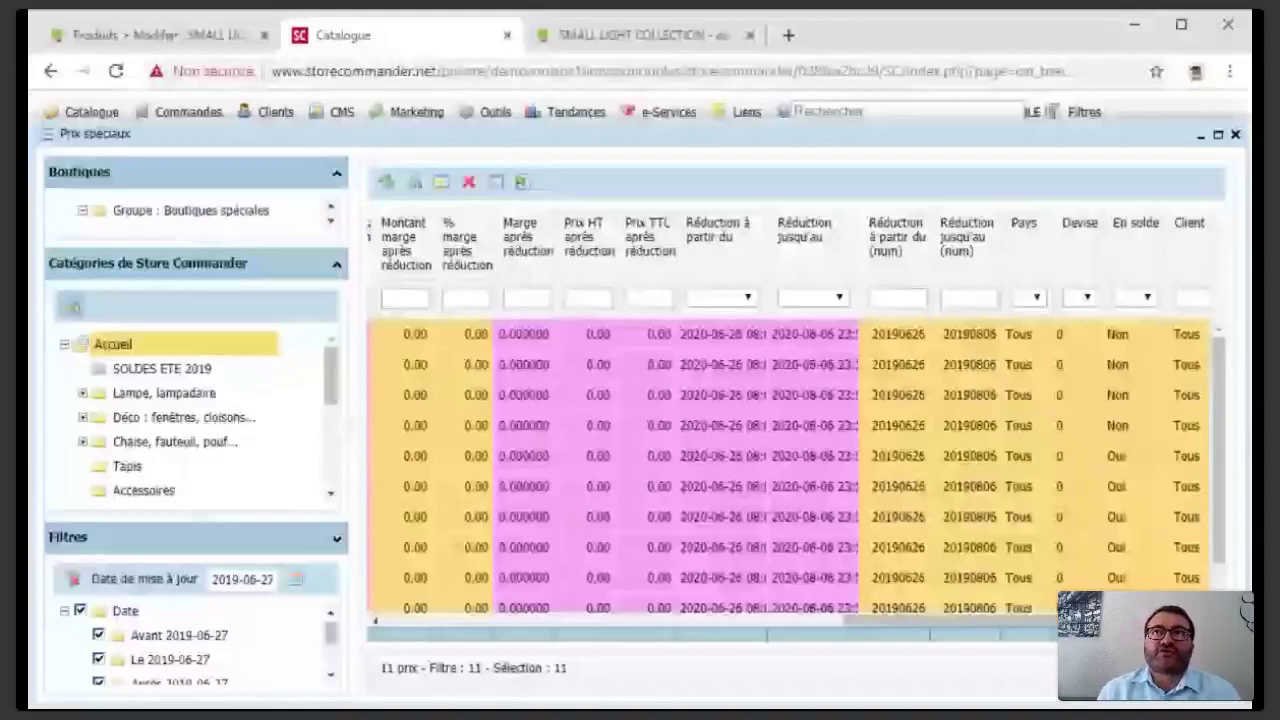
Close the special prices window and display the special prices of the BIG BANG suspension from SOLDES ETE 2019
{"action": "left_click", "coordinate": [1235, 134]}
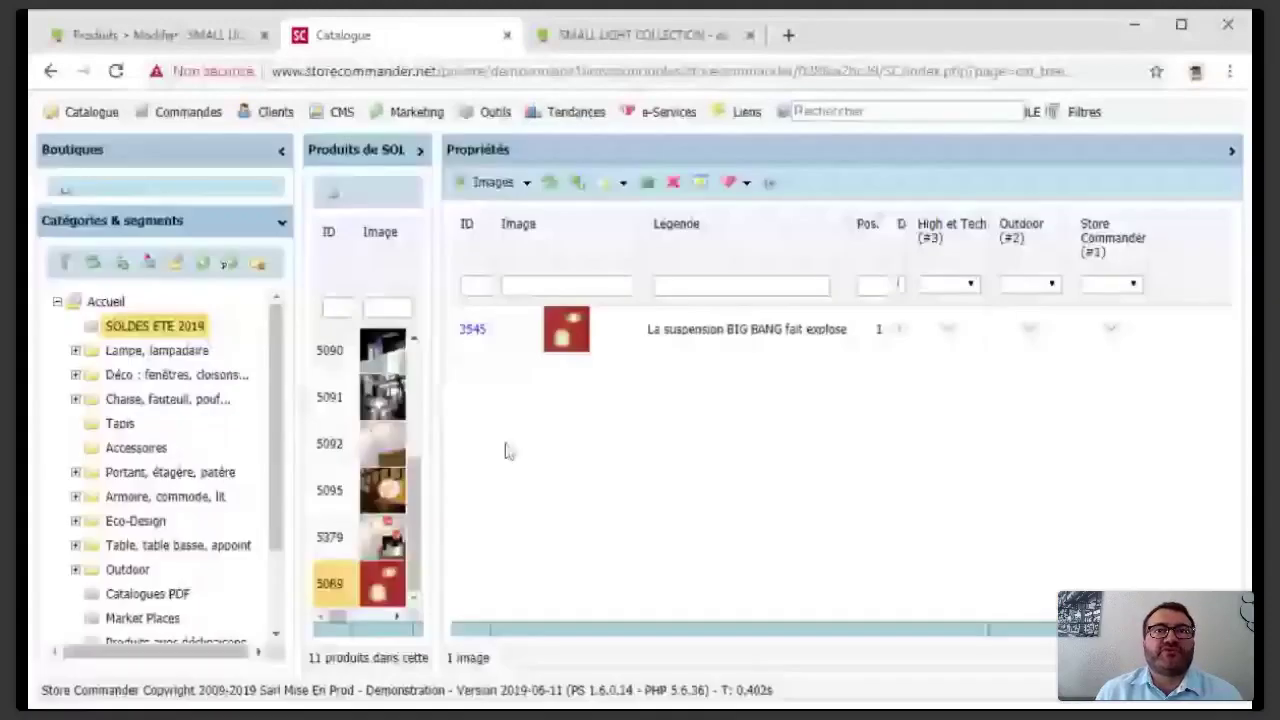
{"action": "left_click", "coordinate": [720, 182]}
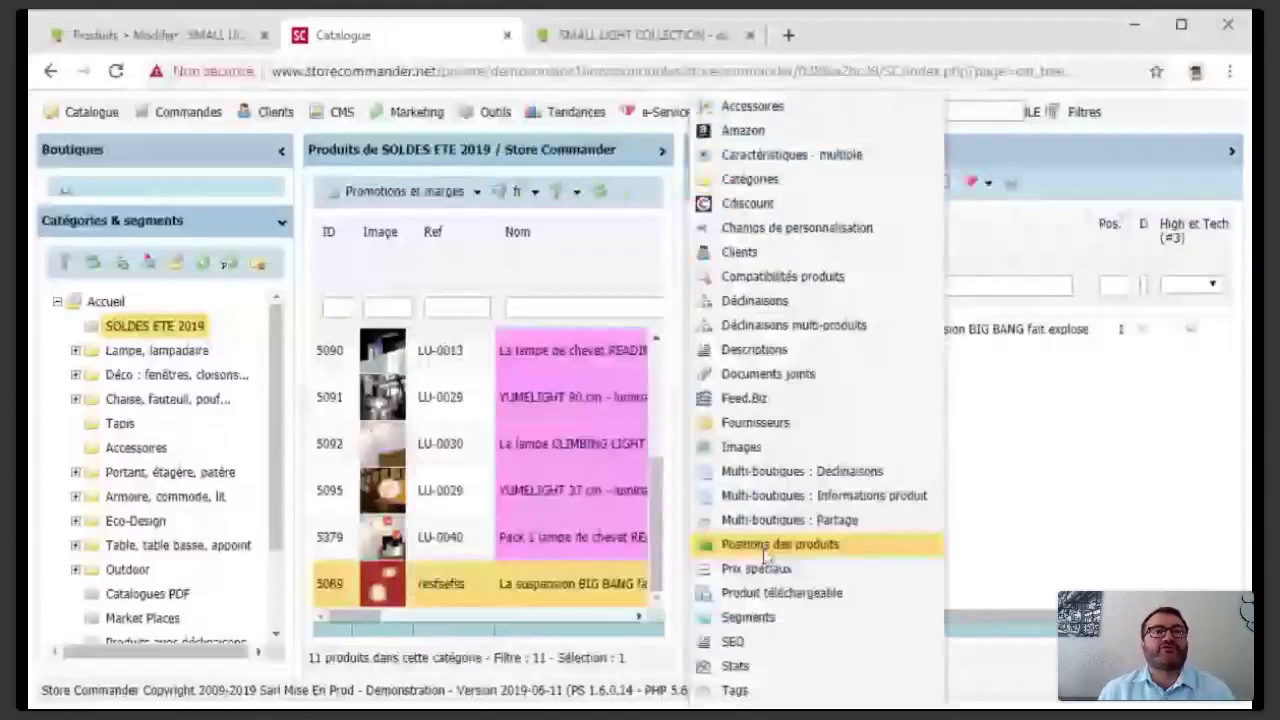
{"action": "left_click", "coordinate": [744, 567]}
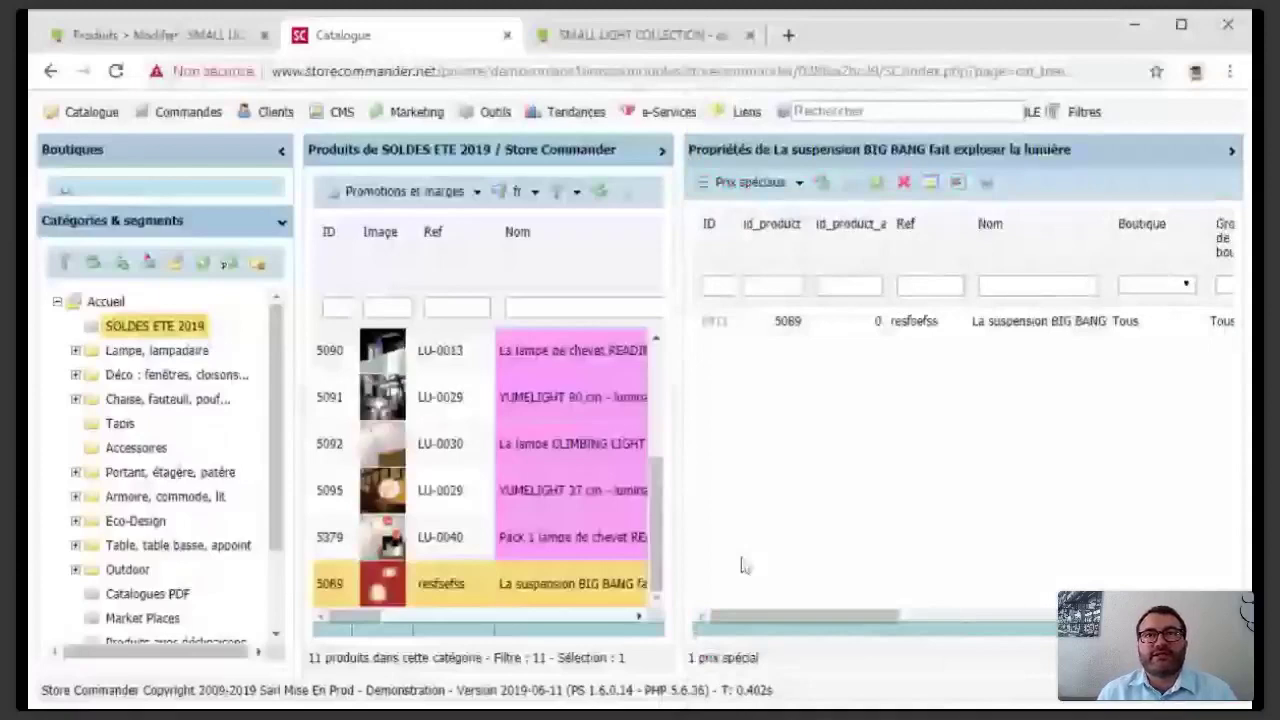
{"action": "left_click_drag", "start_coordinate": [805, 615], "coordinate": [1060, 616]}
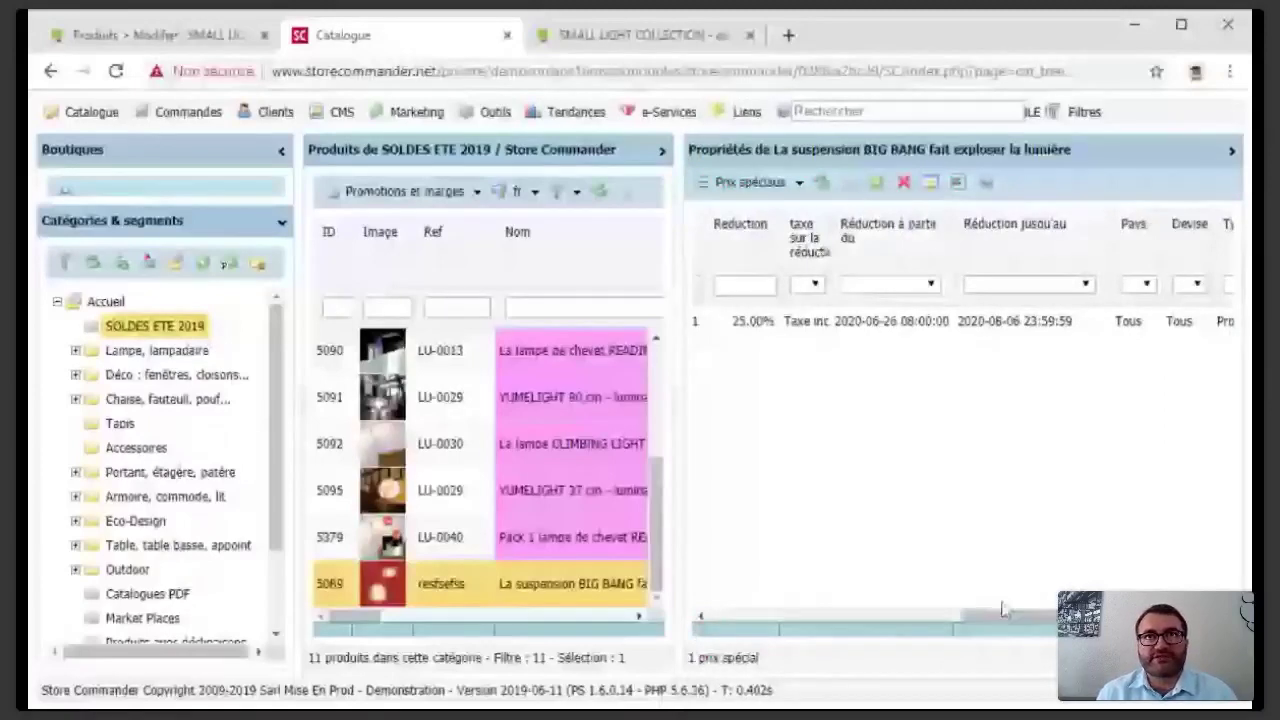
{"action": "left_click_drag", "start_coordinate": [1004, 610], "coordinate": [832, 618]}
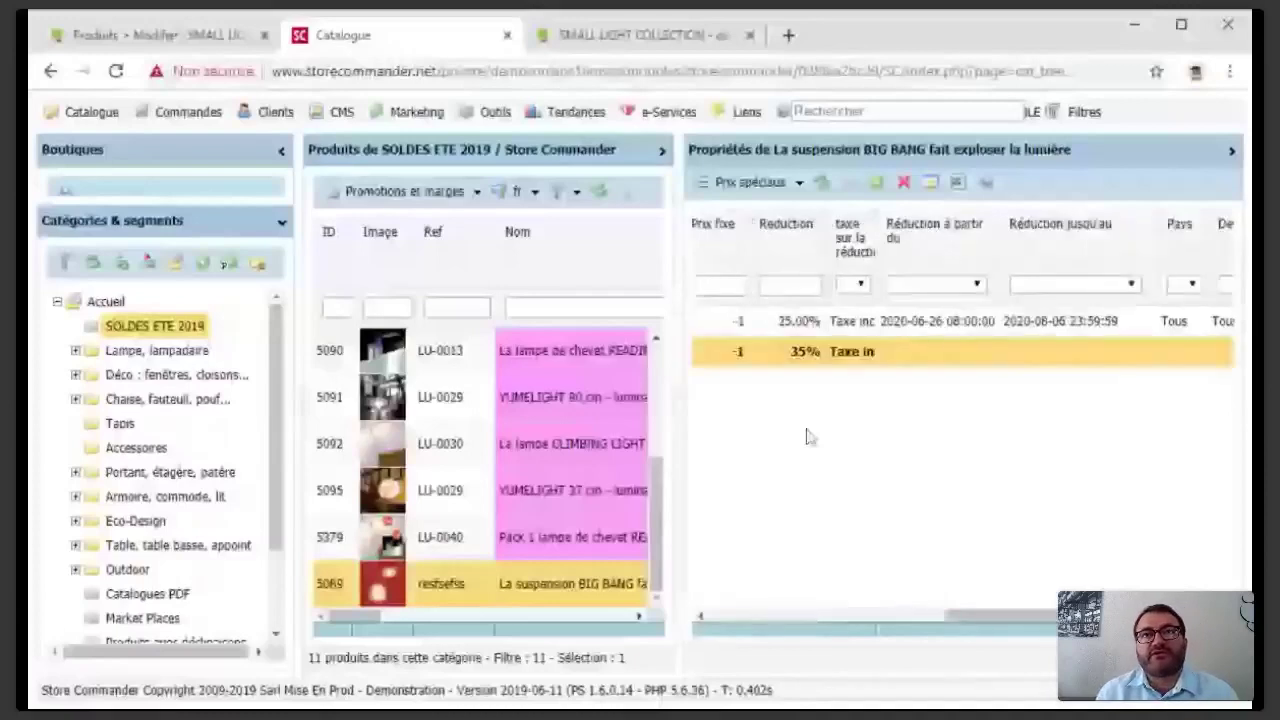
{"action": "key", "text": "Tab"}
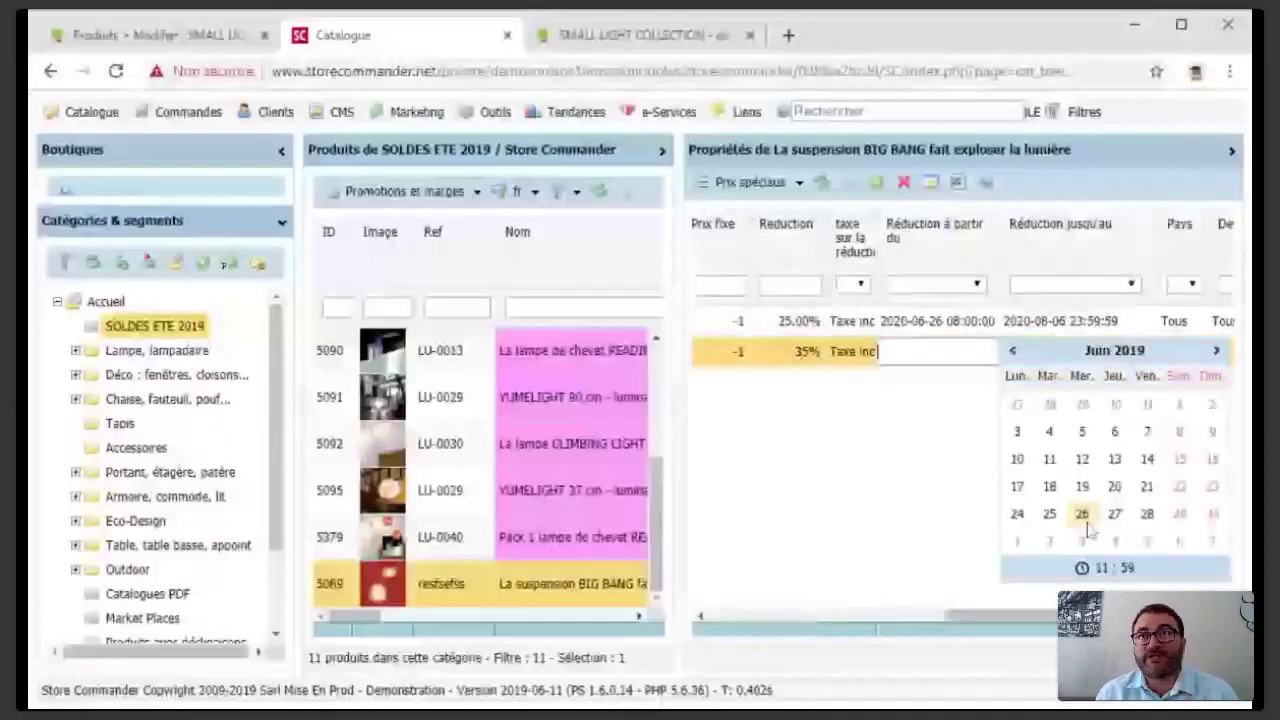
{"action": "left_click", "coordinate": [1082, 514]}
{"action": "left_click", "coordinate": [1036, 358]}
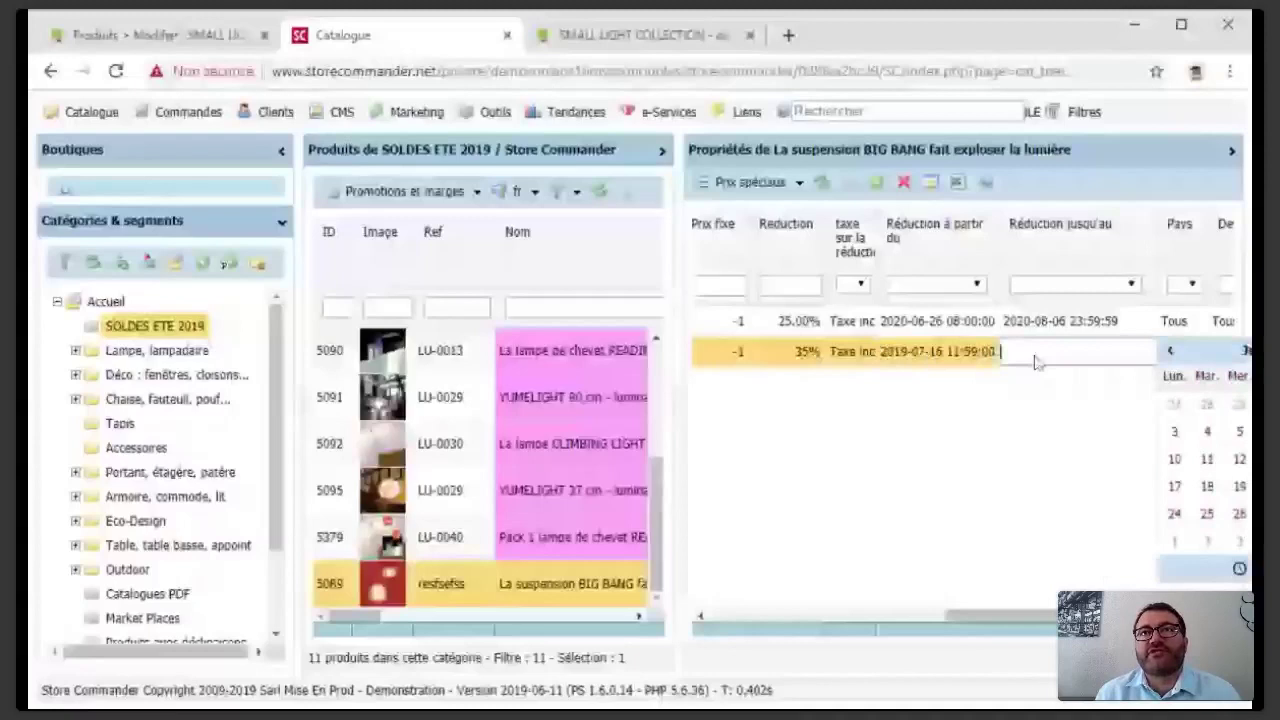
{"action": "right_click", "coordinate": [1077, 358]}
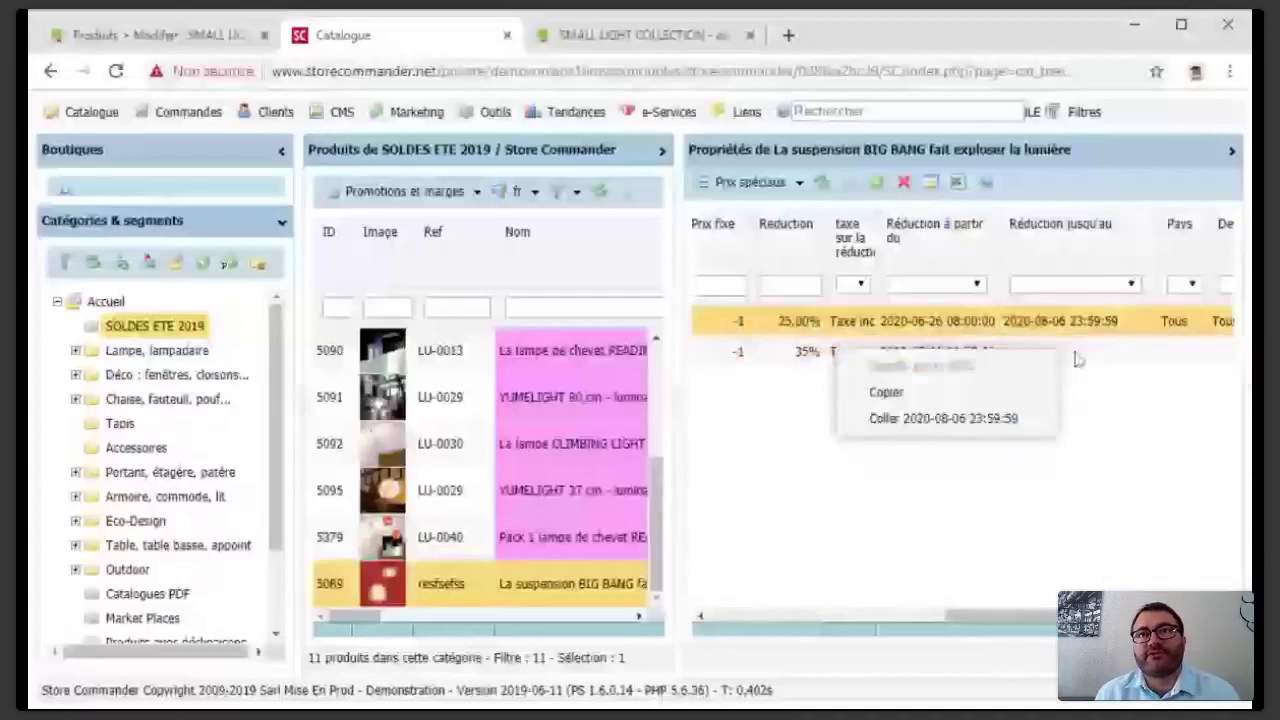
{"action": "right_click", "coordinate": [1047, 330]}
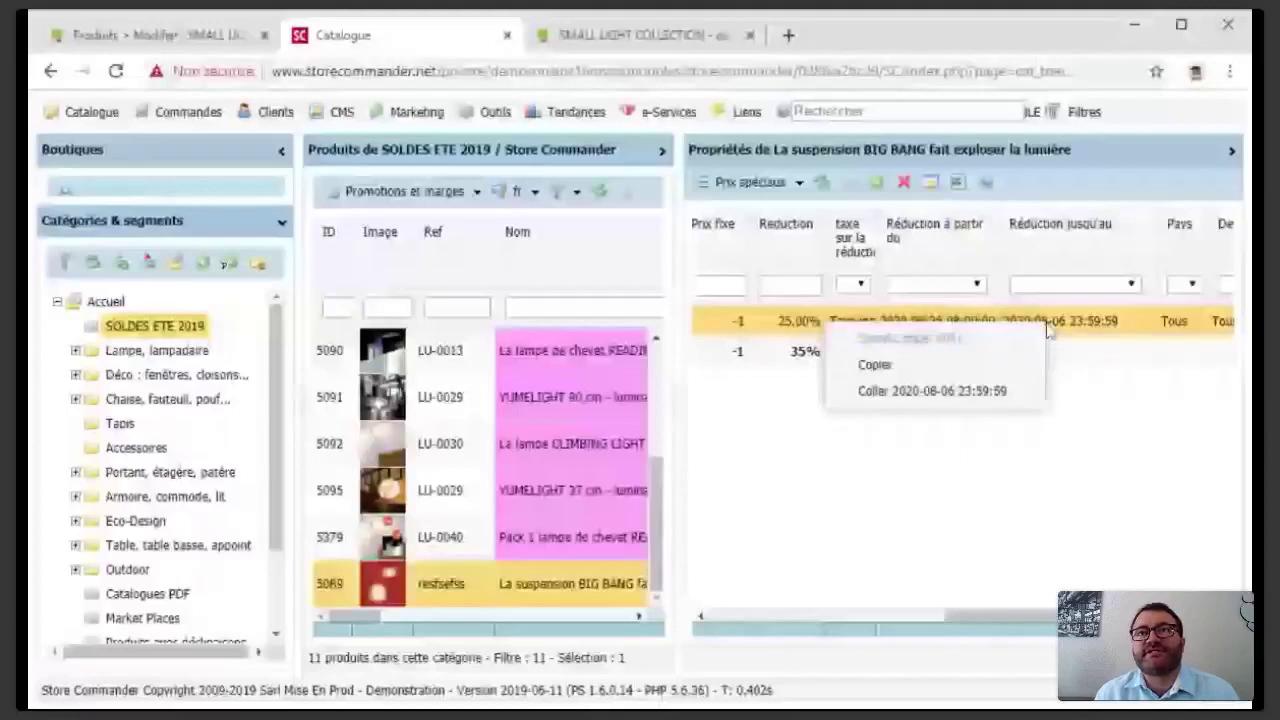
{"action": "left_click", "coordinate": [1035, 352]}
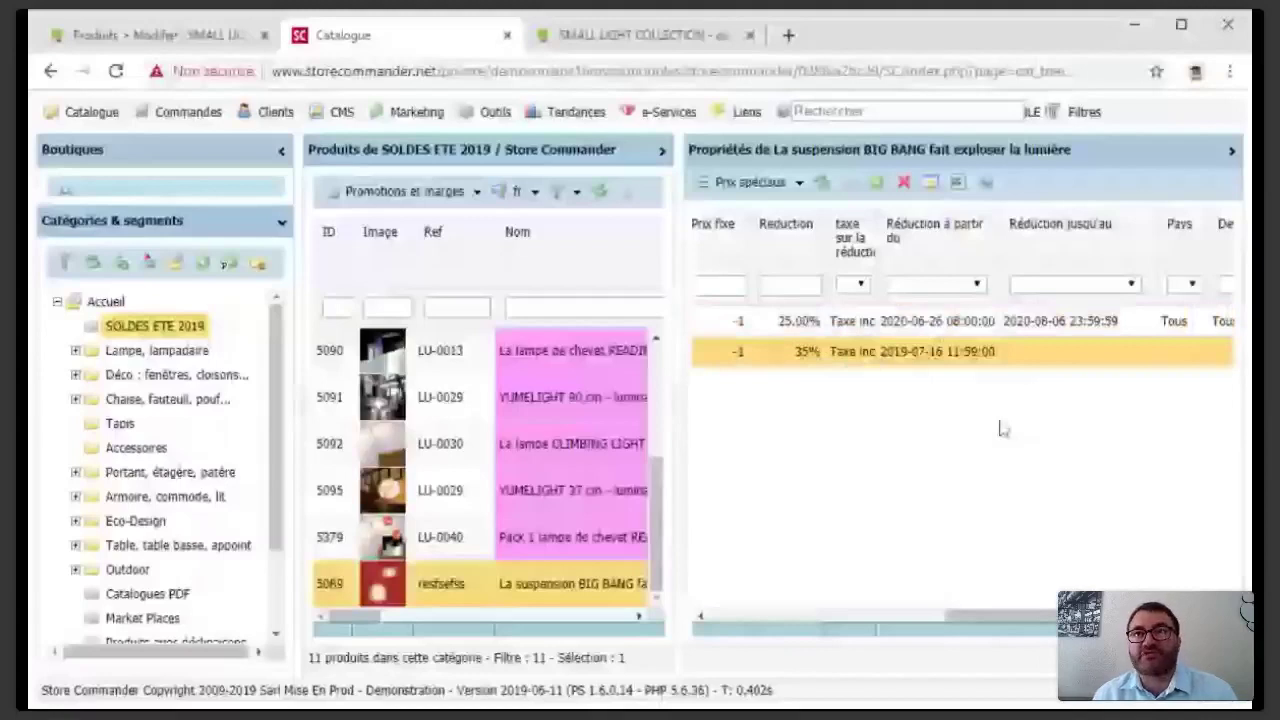
{"action": "key", "text": "Return"}
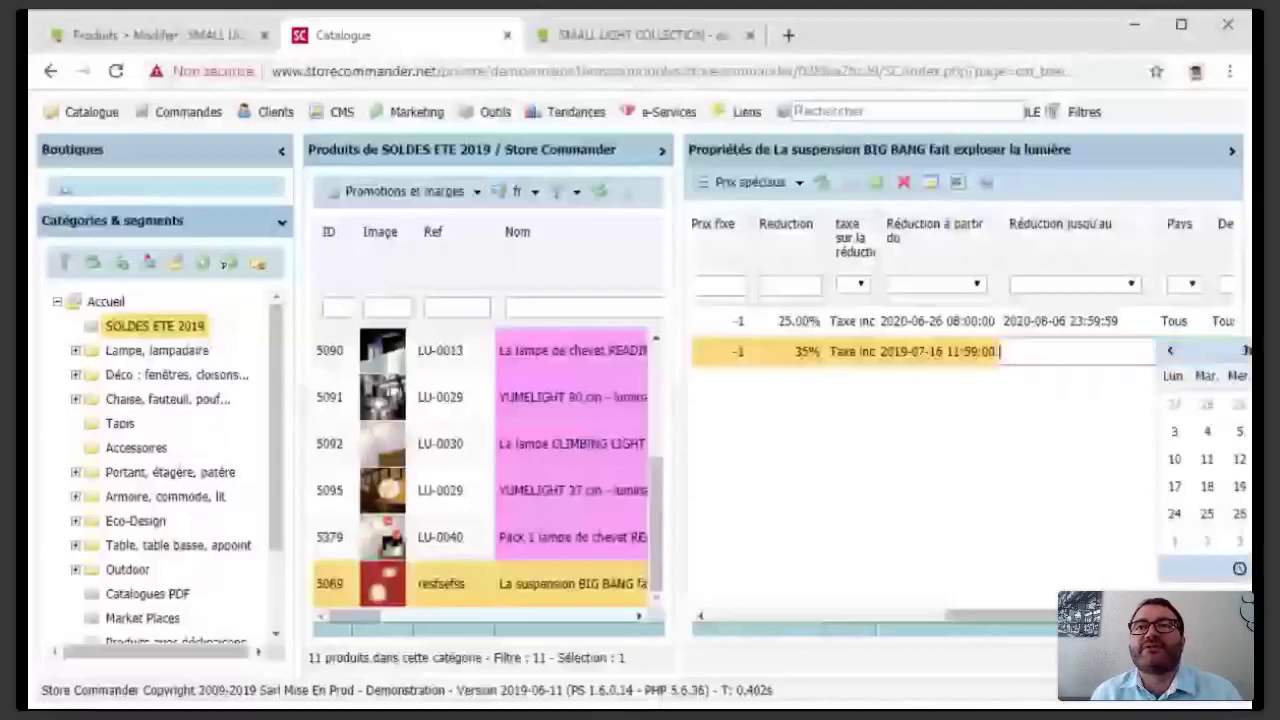
{"action": "scroll", "coordinate": [957, 369], "scroll_direction": "right", "scroll_amount": 3}
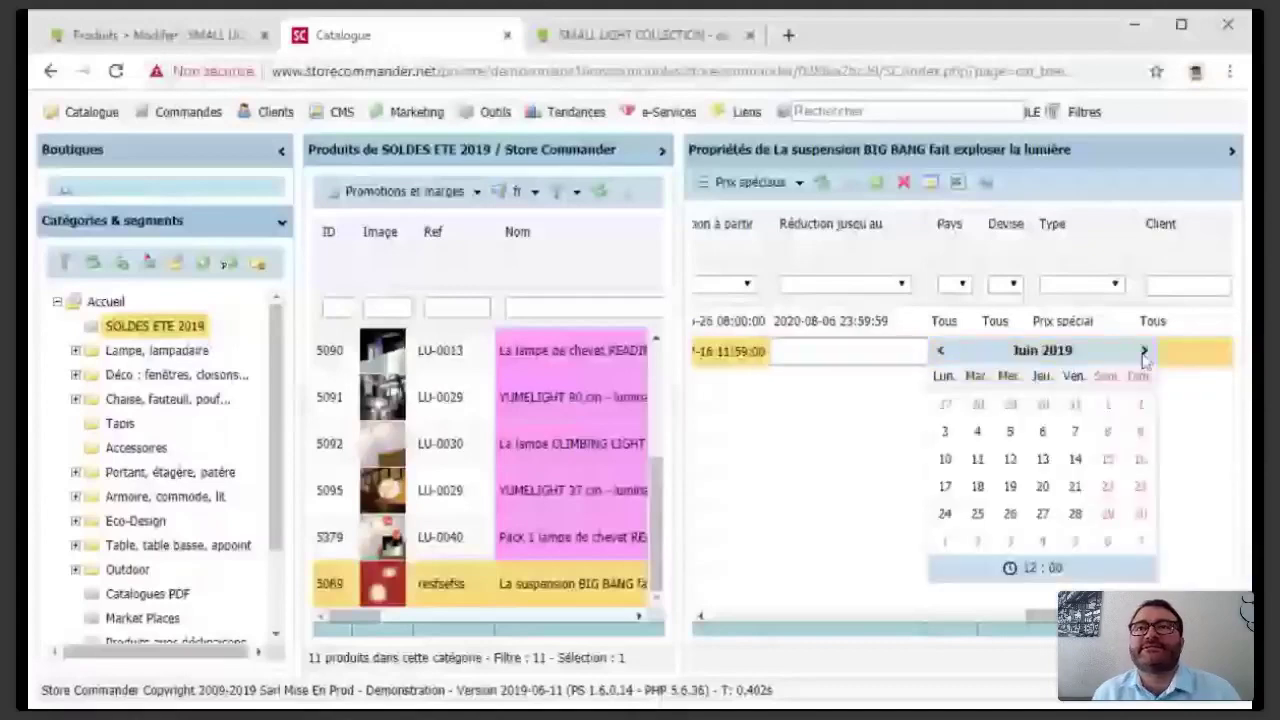
{"action": "left_click", "coordinate": [1144, 351]}
{"action": "left_click", "coordinate": [1144, 351]}
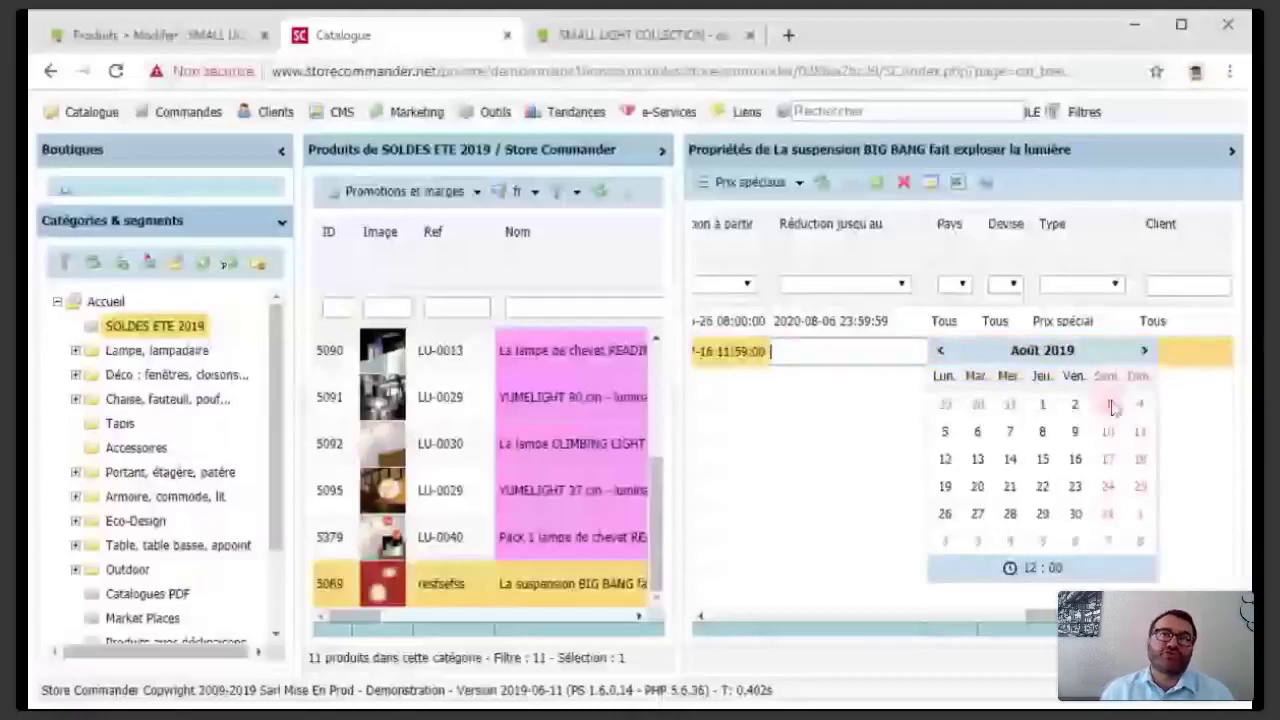
{"action": "left_click", "coordinate": [1111, 405]}
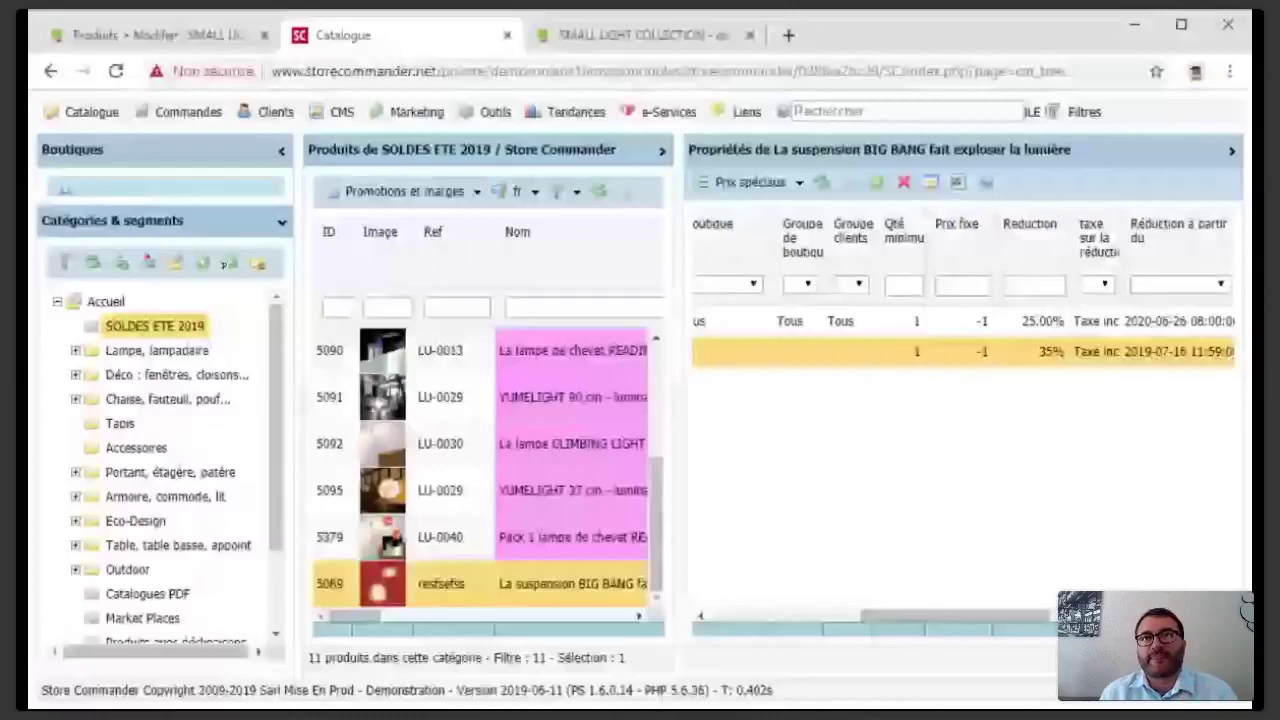
{"action": "scroll", "coordinate": [868, 453], "scroll_direction": "right", "scroll_amount": 5}
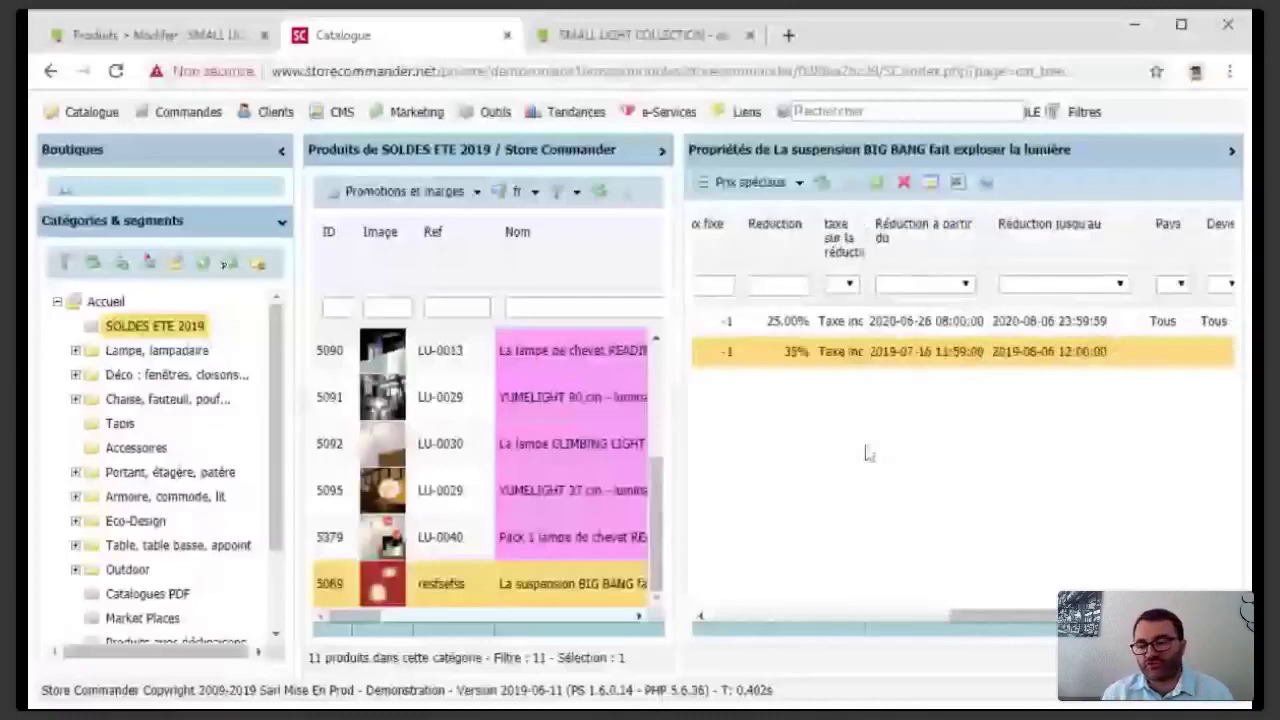